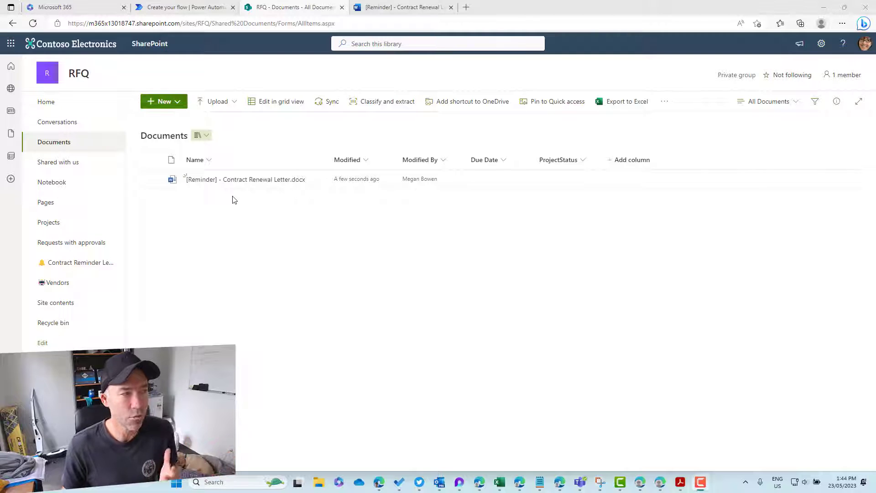
Step: Review the Contract Renewal Letter in Word for the web, then close both Word tabs
left_click(269, 184)
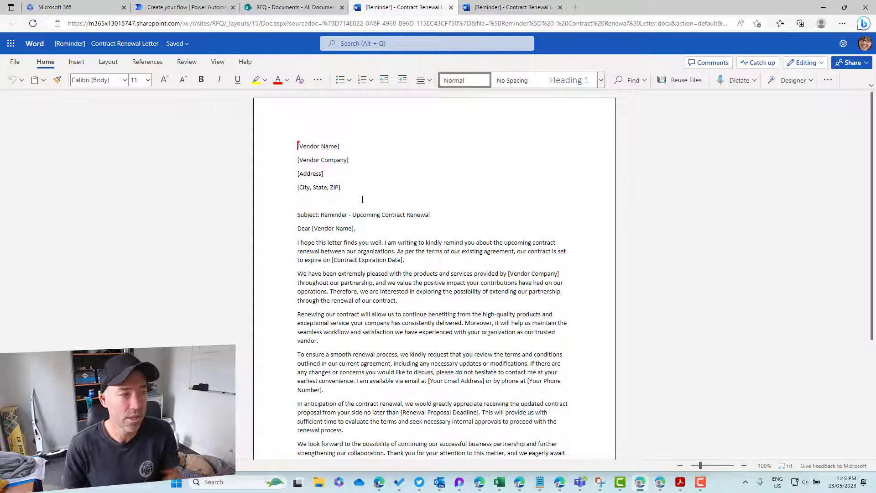
left_click(560, 7)
left_click(450, 7)
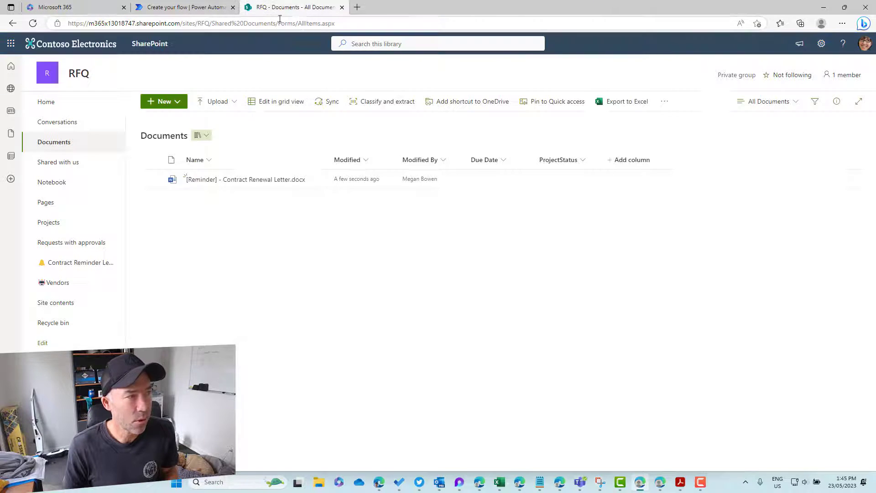
Step: Check the Contract Reminder Letters library and Vendors list, then open the library's New menu
left_click(69, 270)
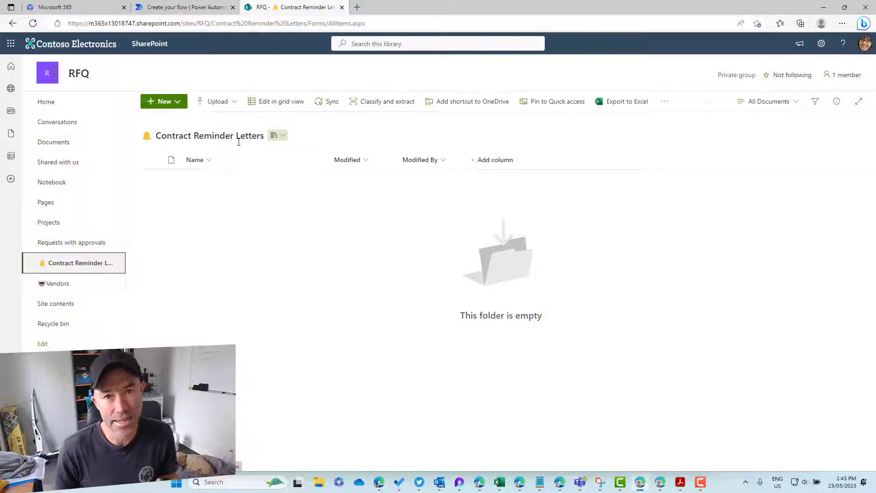
left_click(83, 284)
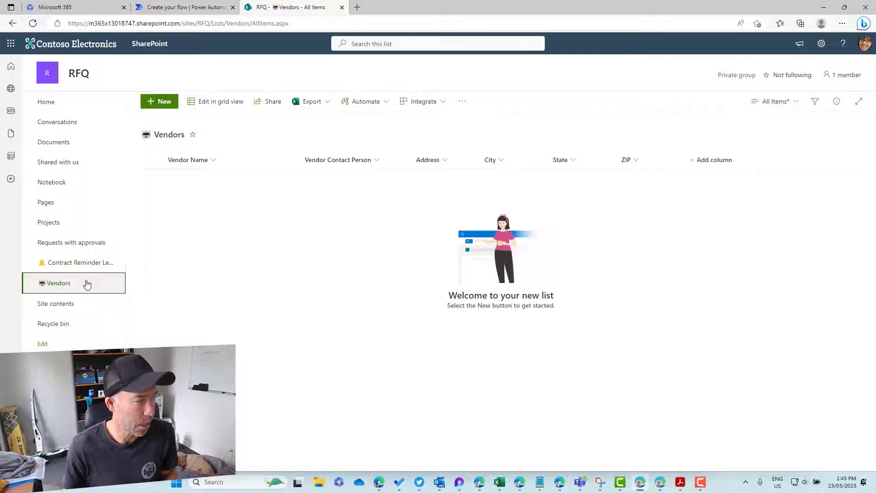
left_click(91, 265)
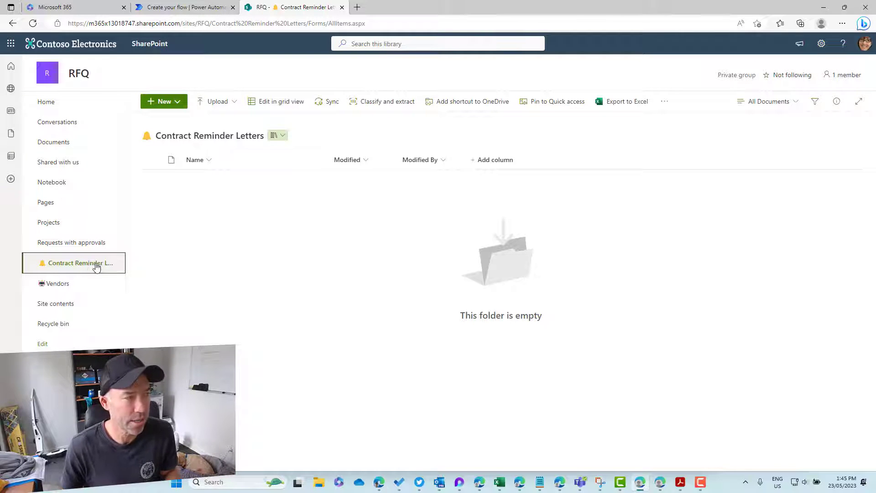
left_click(170, 101)
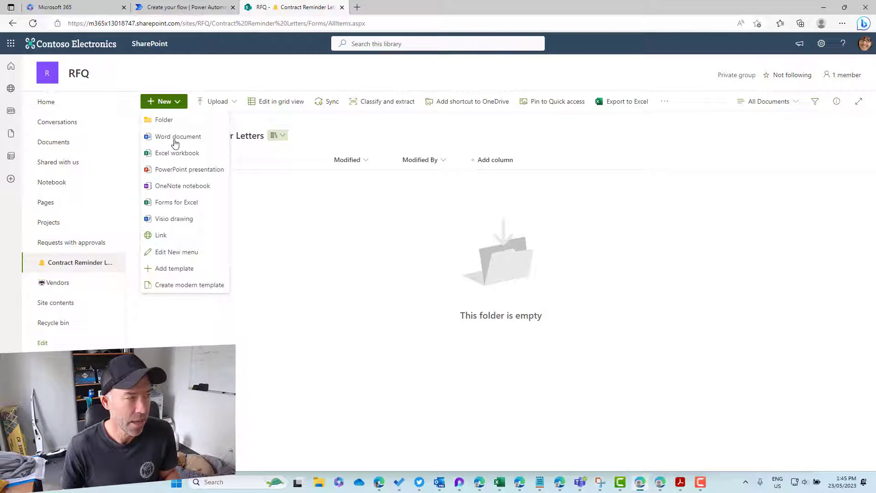
Step: Create a modern template using '[Reminder] - Contract Renewal Letter.docx' as the source file
left_click(167, 285)
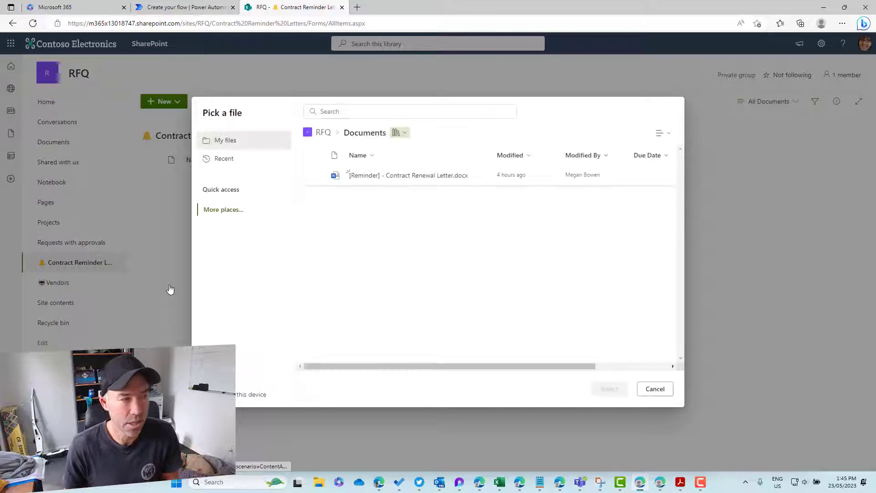
left_click(482, 181)
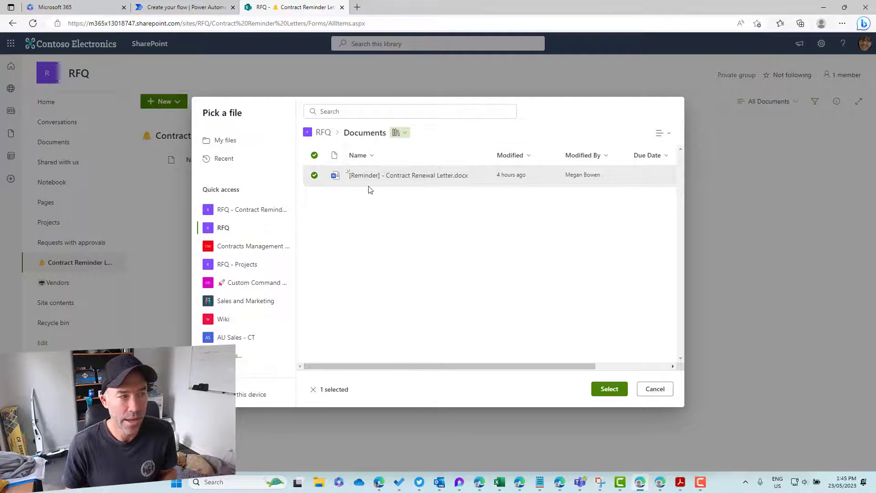
left_click(610, 391)
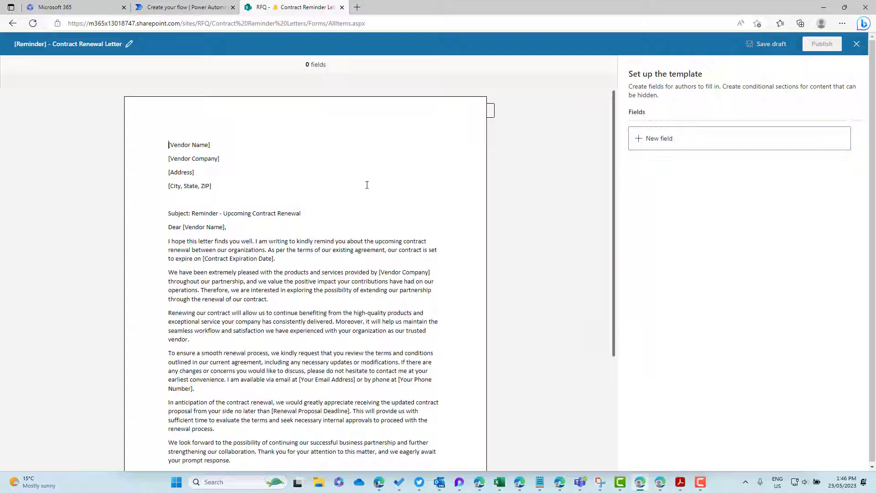
Step: Create a Vendor Name field on the [Vendor Name] placeholder that selects from a list column
left_click_drag(213, 145, 171, 146)
left_click(684, 142)
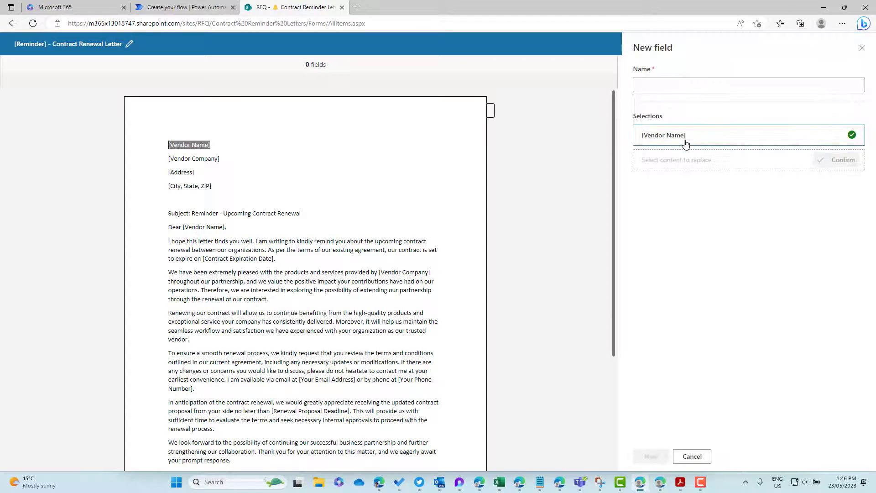
left_click(659, 86)
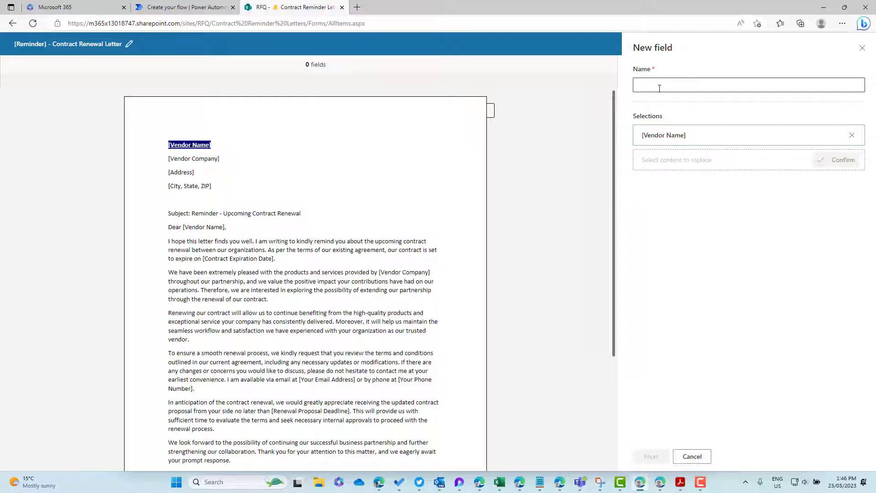
type("V")
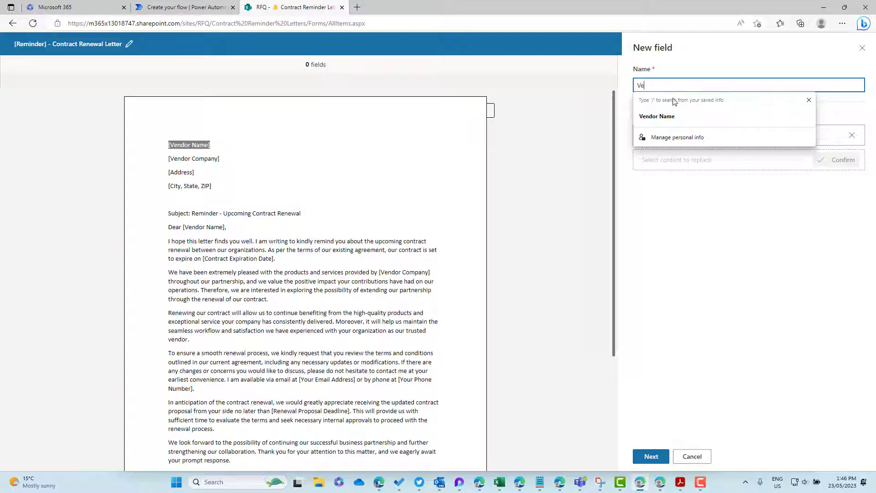
type("e")
left_click(659, 116)
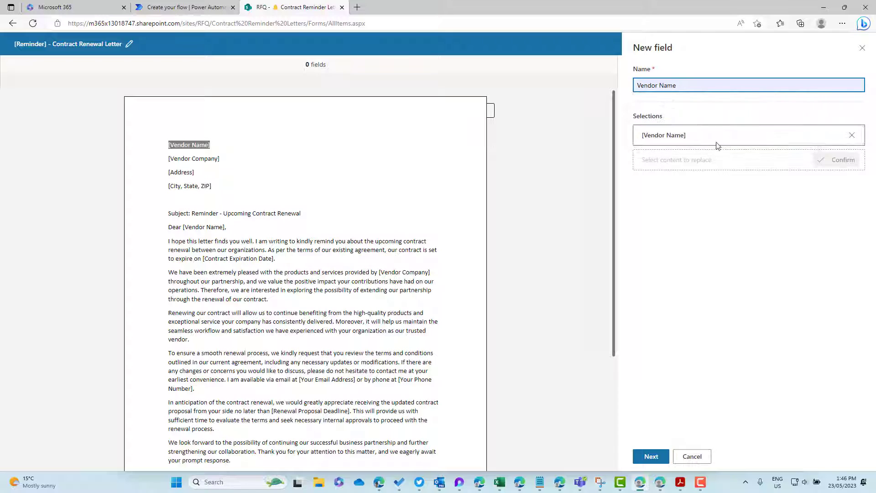
left_click(822, 142)
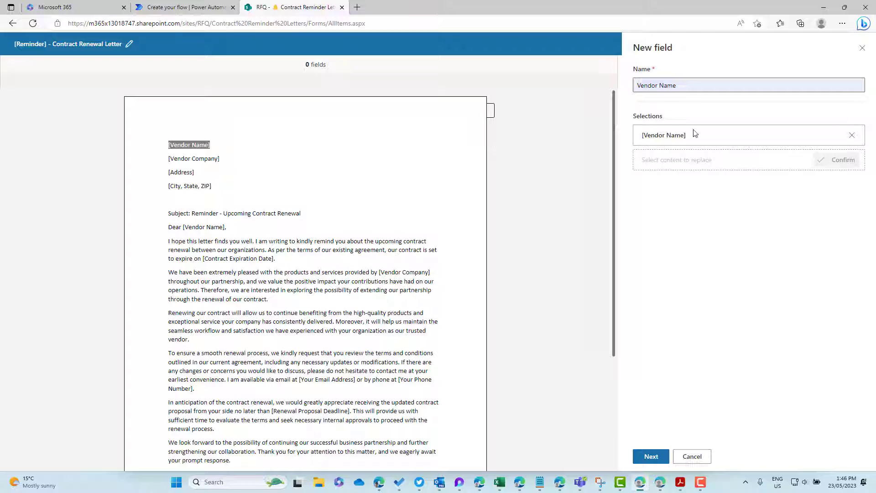
left_click(651, 456)
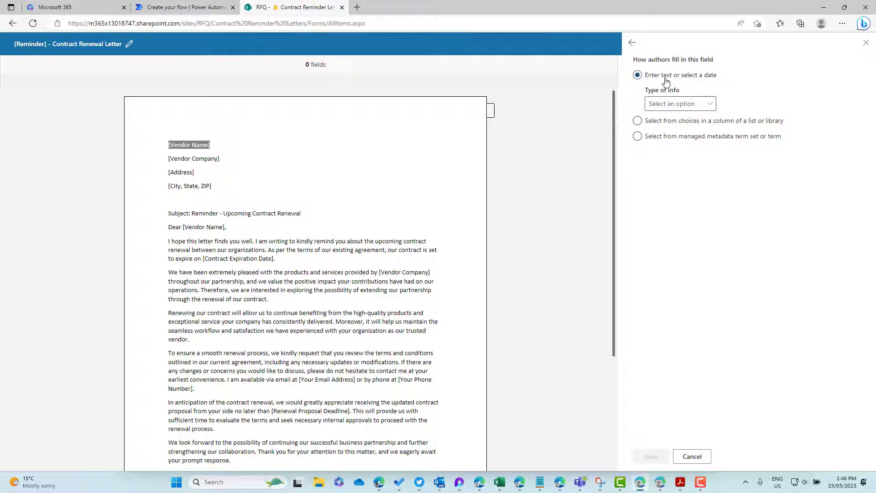
left_click(671, 104)
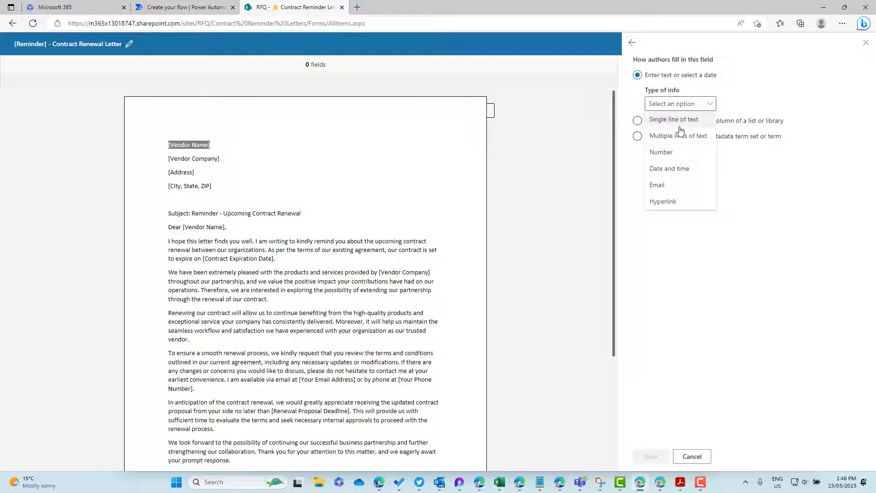
left_click(743, 187)
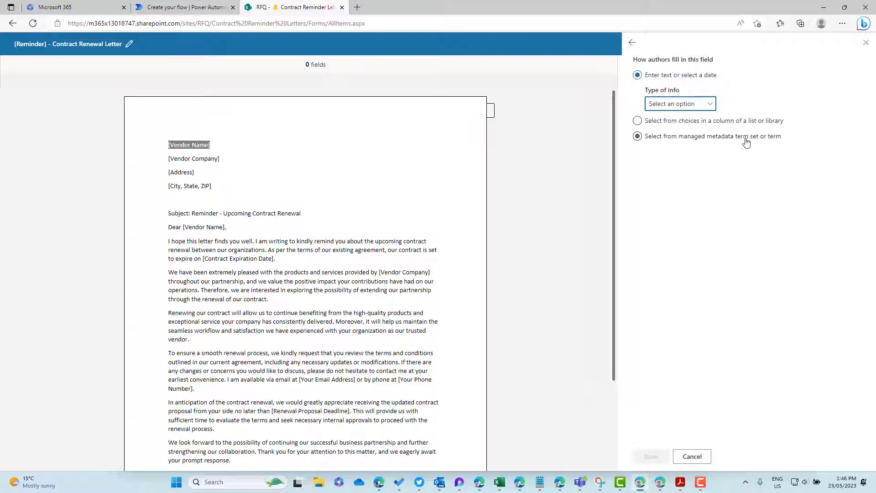
left_click(638, 121)
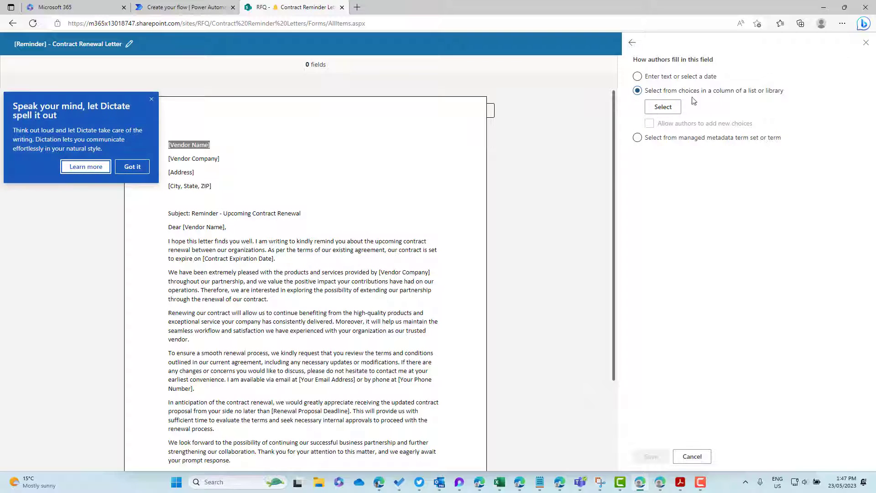
Step: Source Vendor Name's choices from the Vendors list's Title column and save the field
left_click(670, 106)
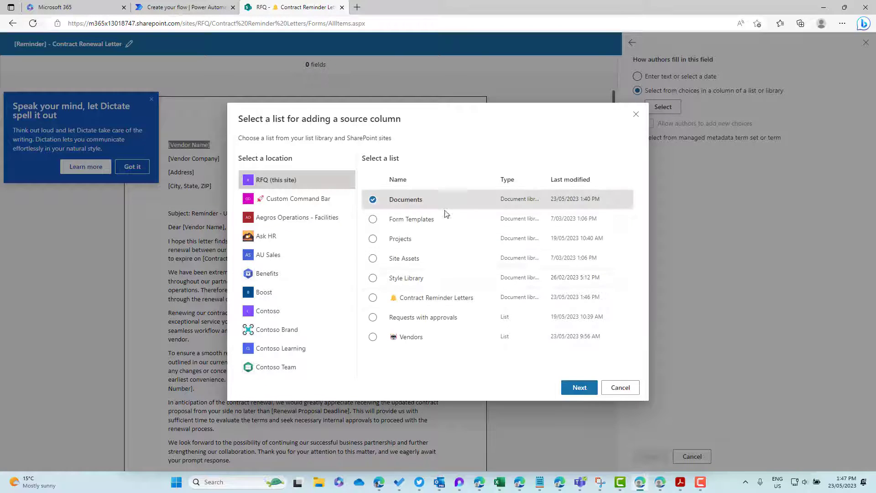
left_click(432, 337)
left_click(579, 387)
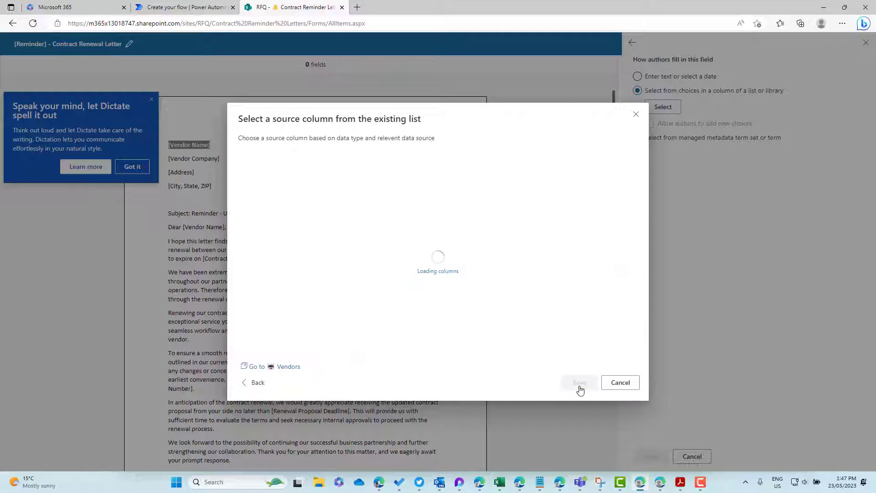
left_click(278, 189)
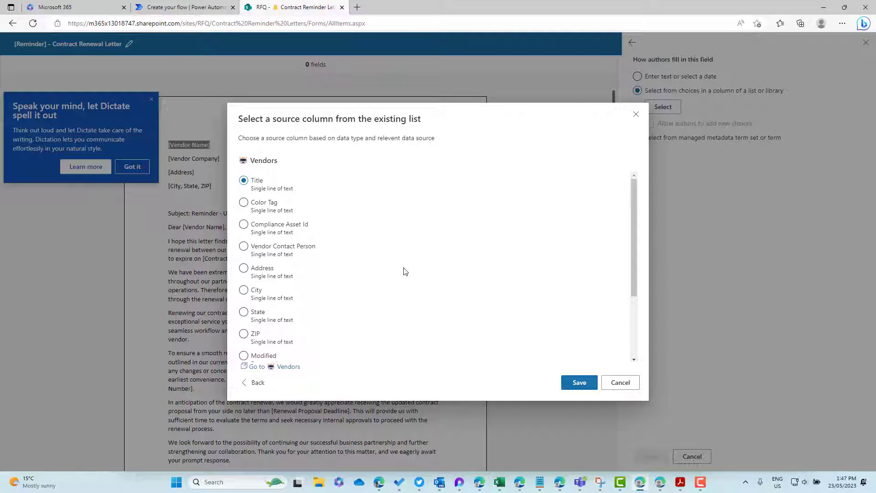
left_click(578, 382)
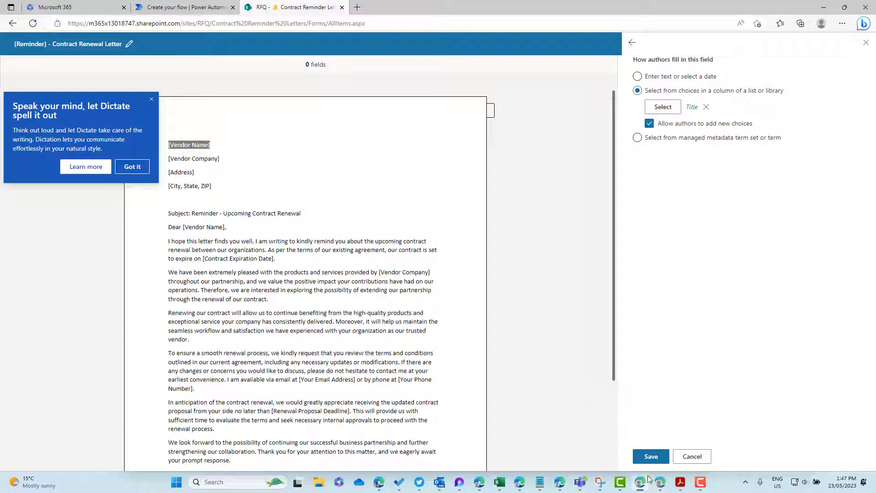
left_click(652, 457)
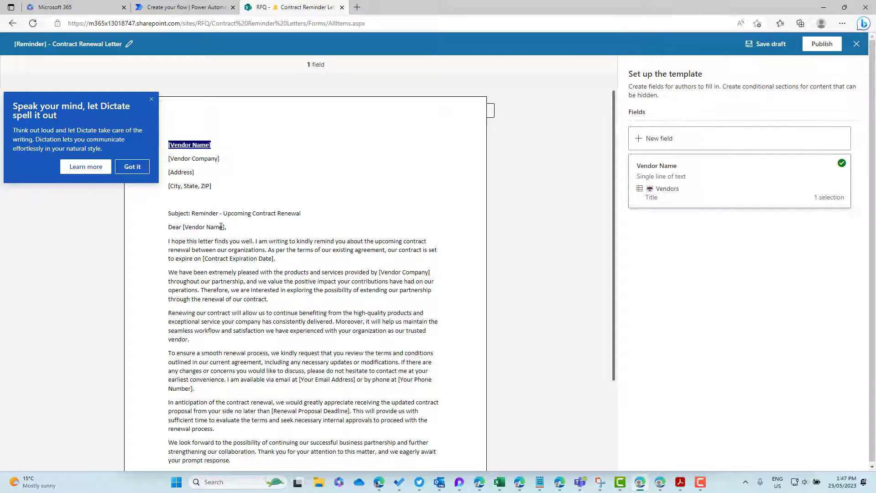
Step: Create a Company Name field on the [Vendor Company] placeholder that selects from a list column
left_click_drag(224, 159, 169, 160)
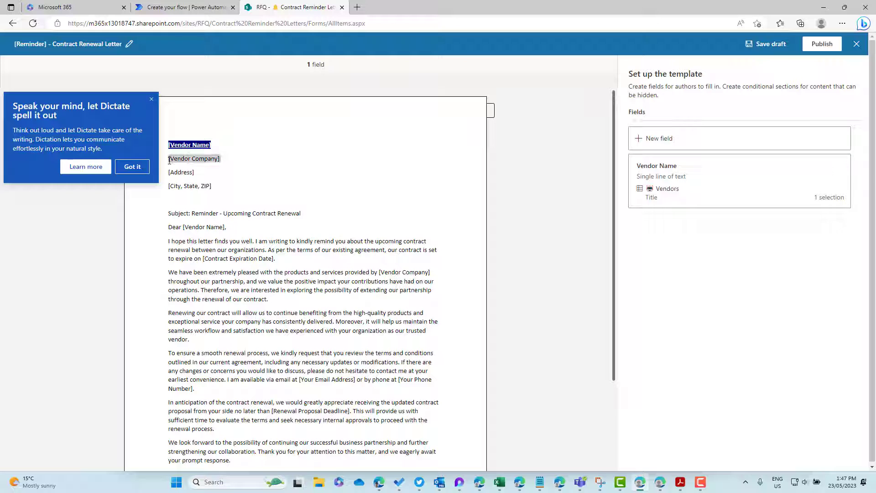
left_click(707, 140)
left_click(664, 87)
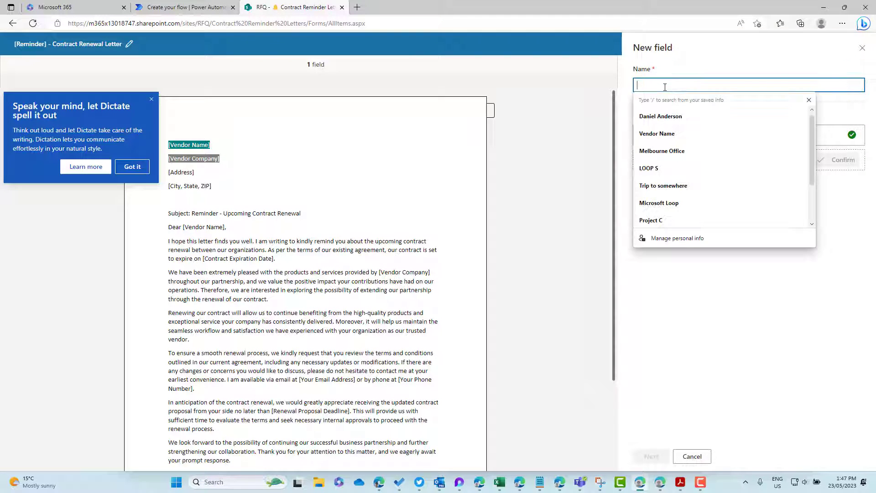
type("Company")
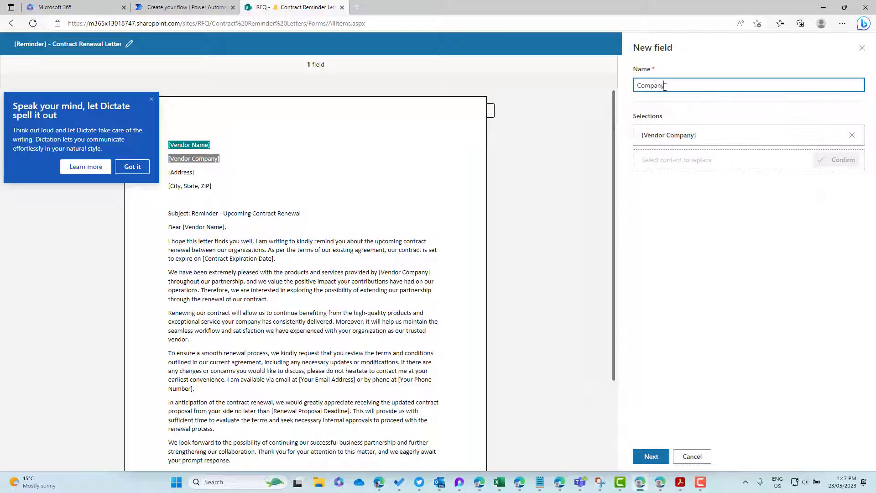
type(" Name")
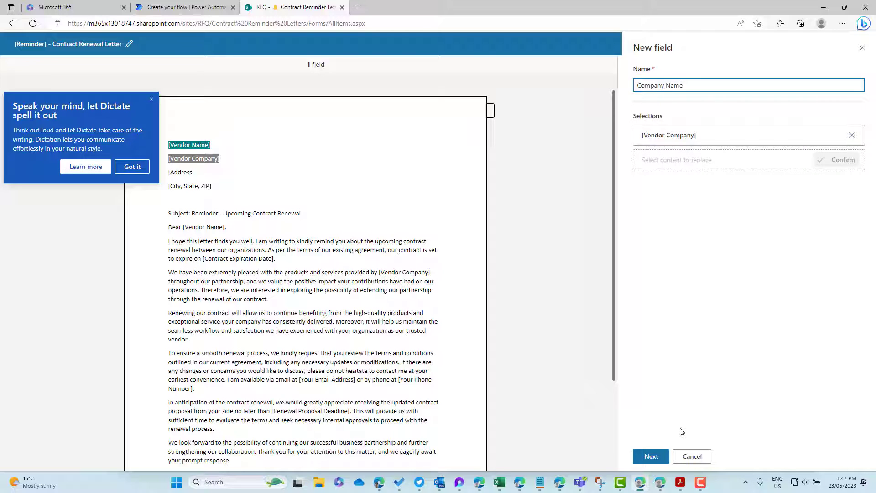
left_click(661, 456)
left_click(664, 122)
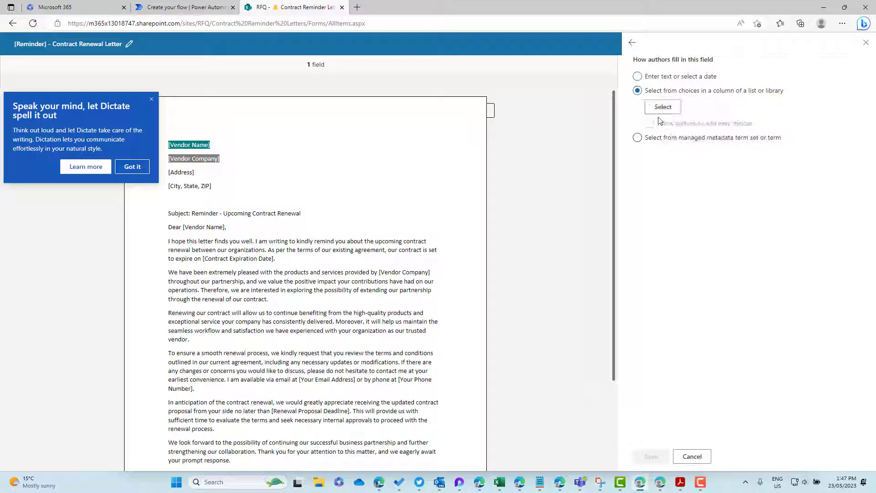
Step: Source Company Name's choices from the Vendors list's Title column and save the field
left_click(663, 107)
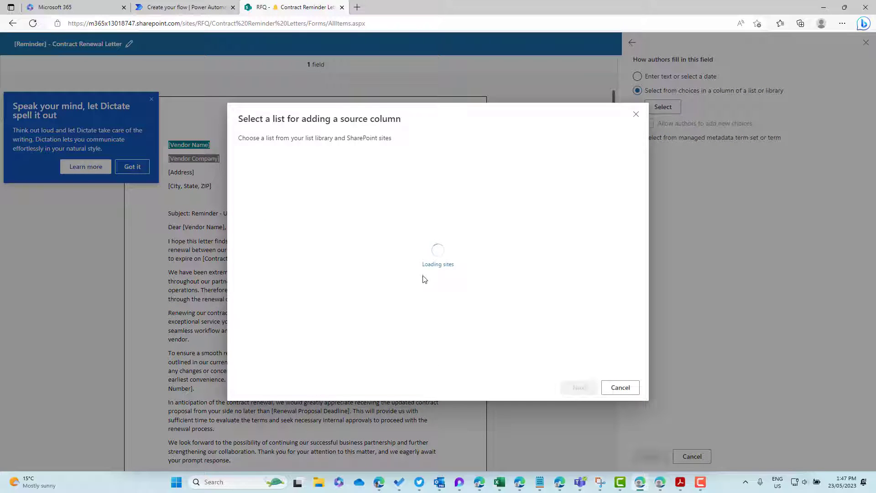
left_click(411, 337)
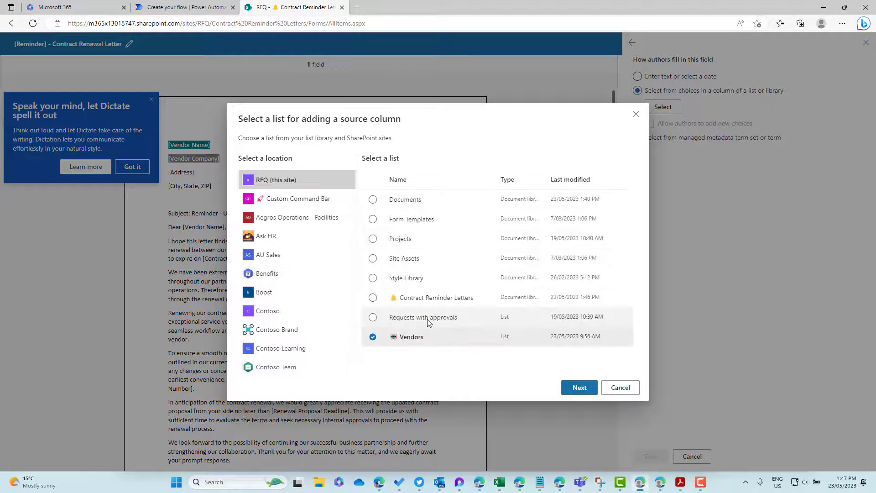
left_click(575, 391)
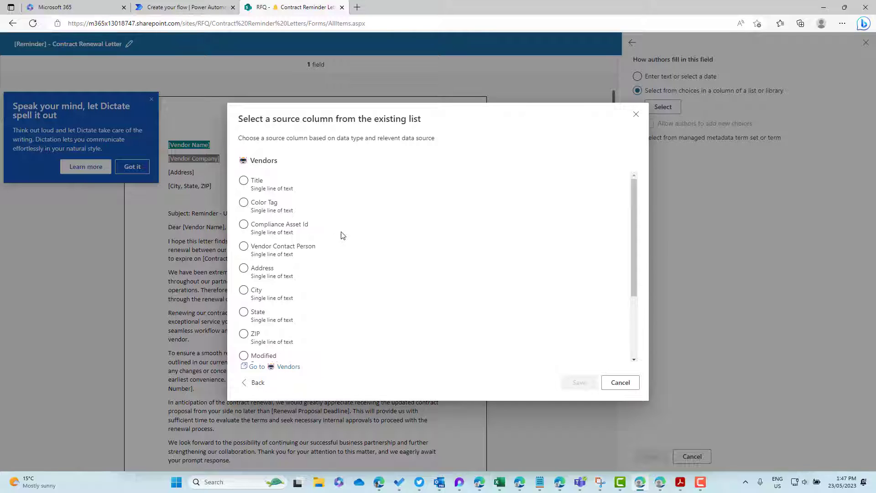
left_click(259, 181)
scroll(314, 290, "down", 3)
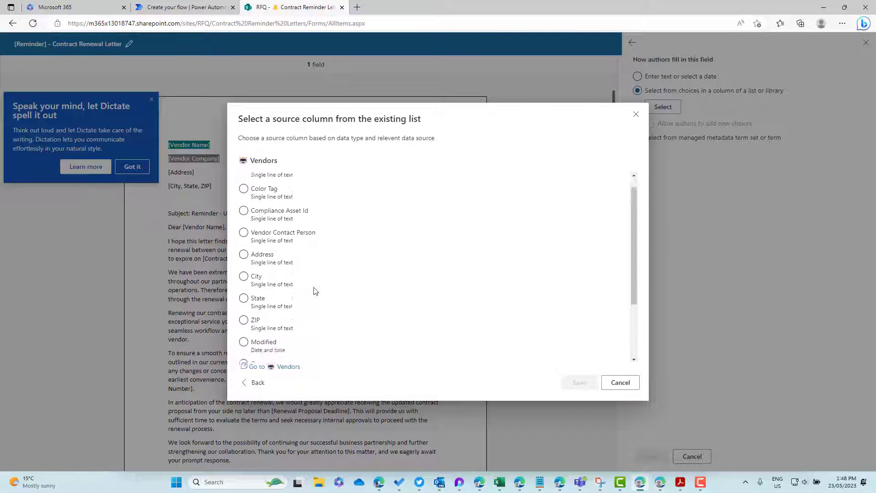
scroll(313, 289, "up", 3)
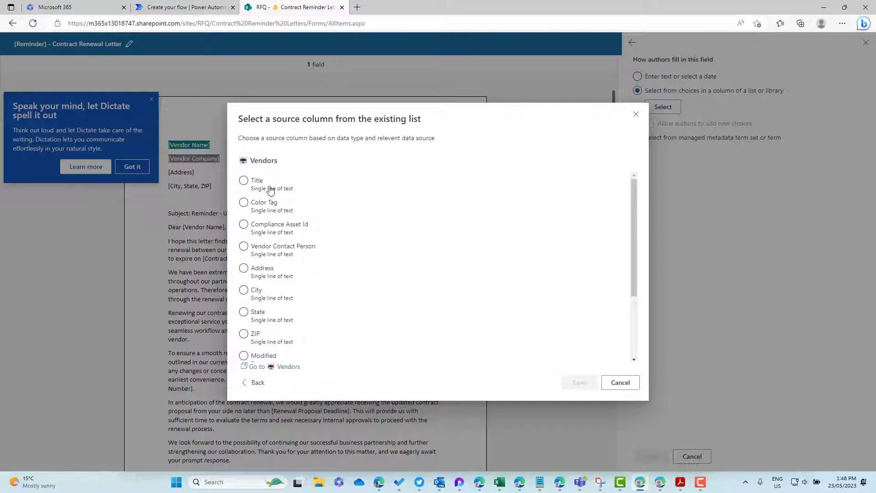
left_click(269, 188)
left_click(571, 385)
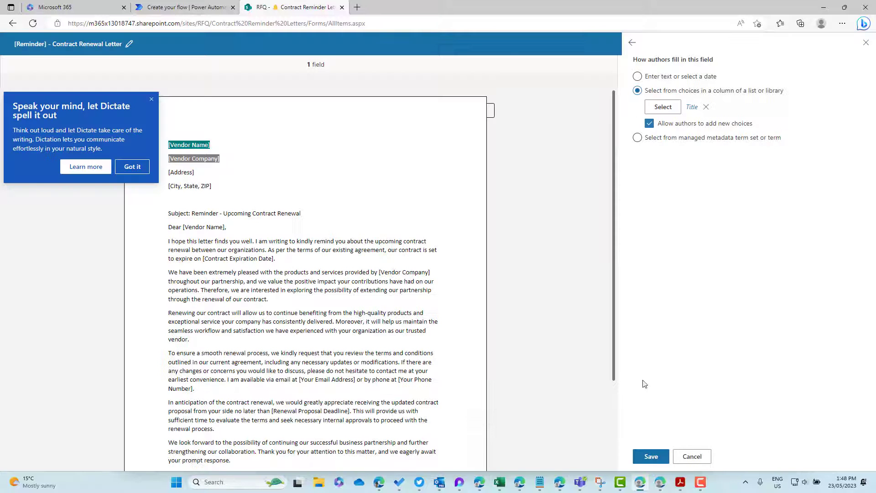
left_click(650, 456)
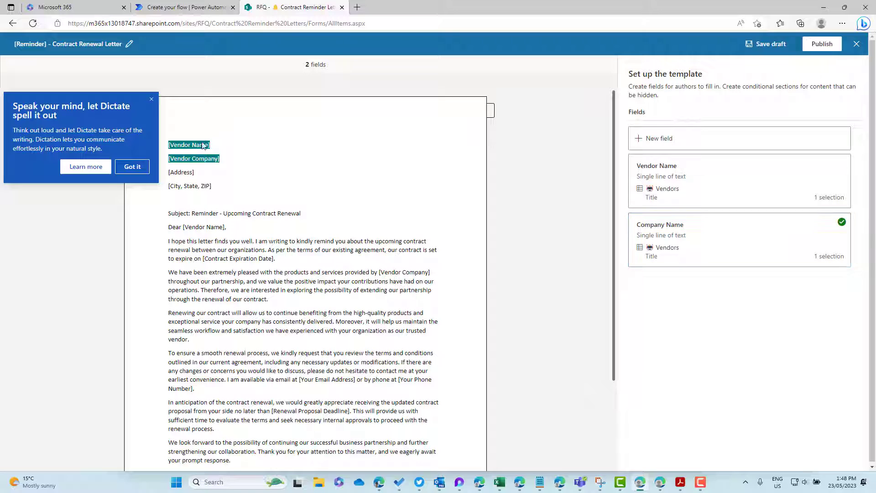
Step: Switch the Vendor Name field's source to the Vendors list's Vendor Contact Person column
left_click_drag(218, 144, 166, 148)
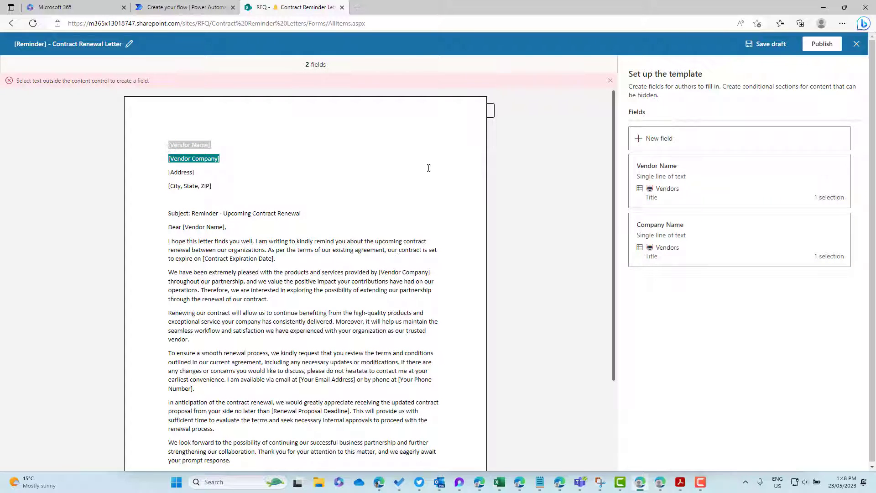
left_click(813, 179)
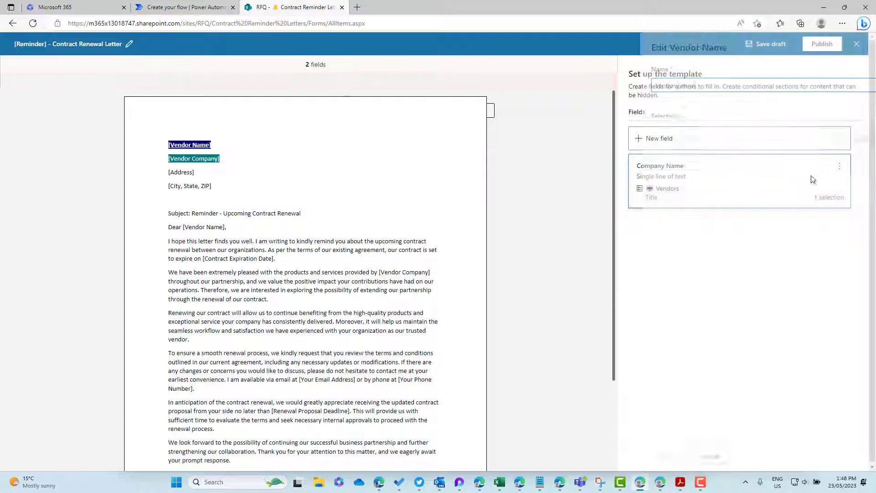
left_click(651, 456)
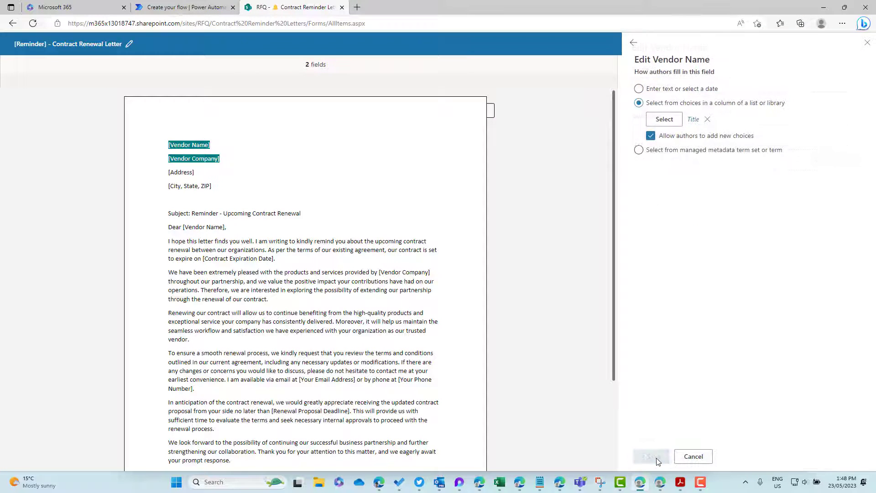
left_click(662, 119)
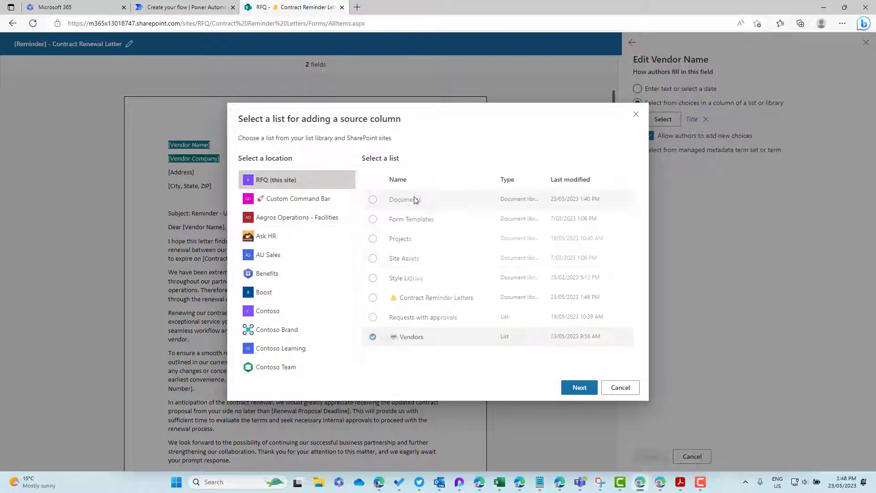
left_click(579, 387)
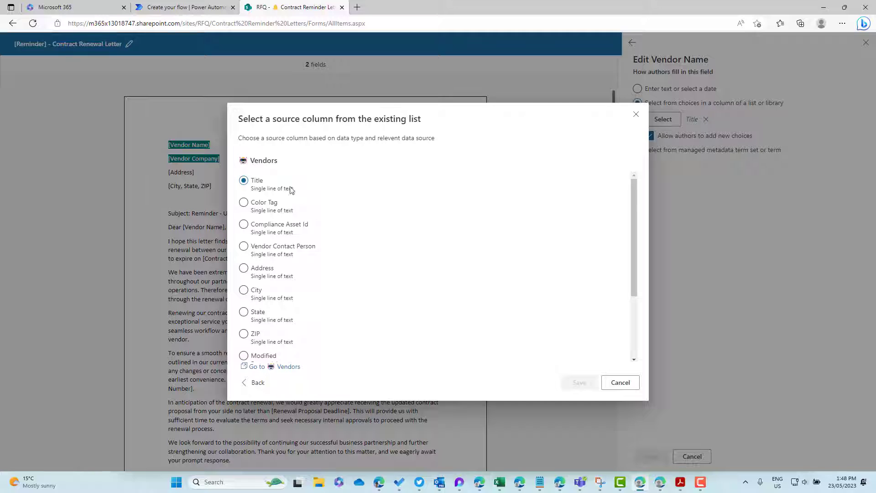
left_click(288, 248)
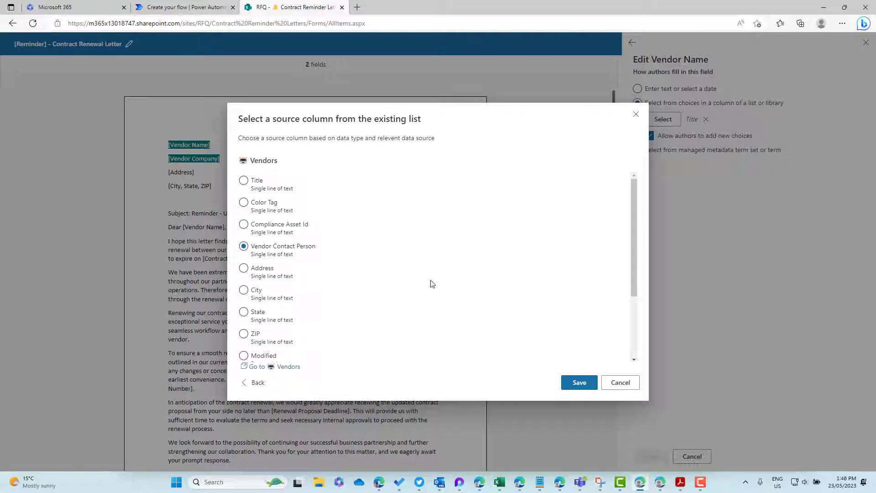
left_click(579, 383)
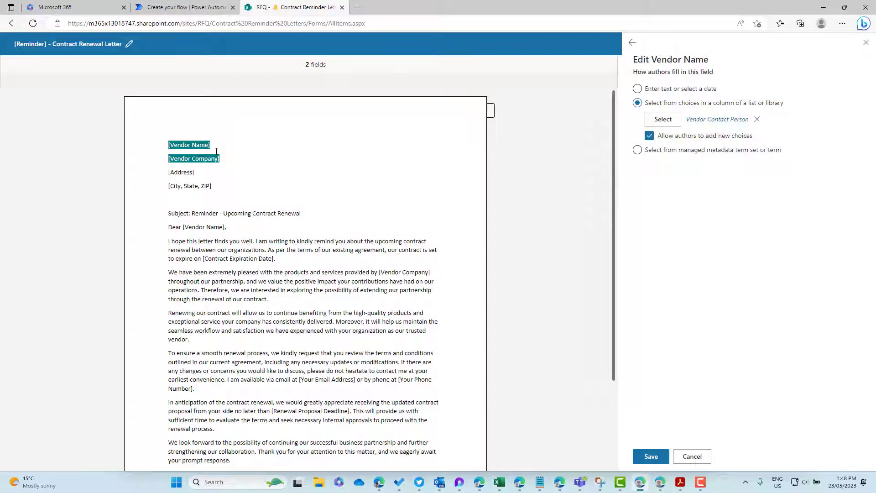
left_click(648, 457)
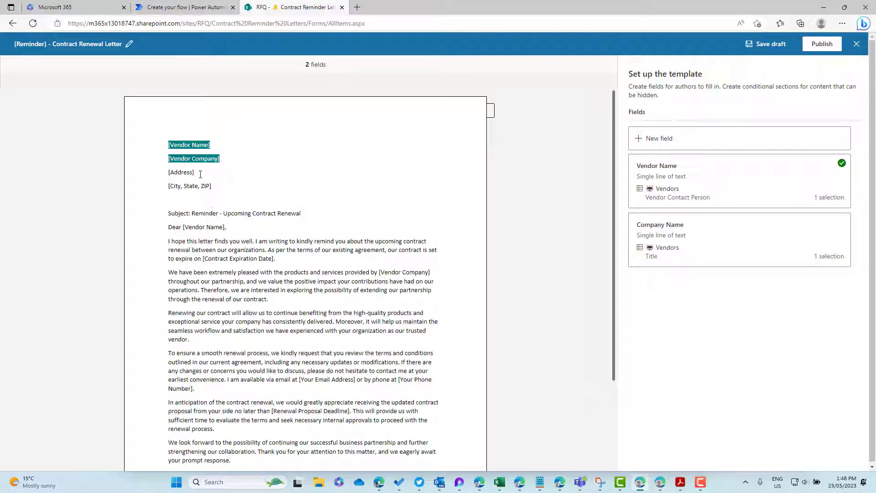
Step: Create an Address field on the [Address] placeholder, sourced from a Vendors list column
left_click_drag(172, 174, 167, 179)
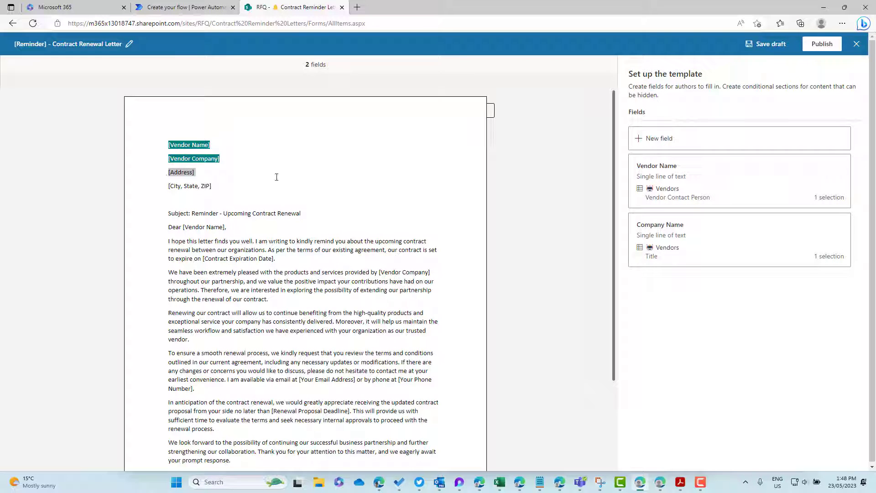
left_click(729, 142)
left_click(676, 83)
type("Address")
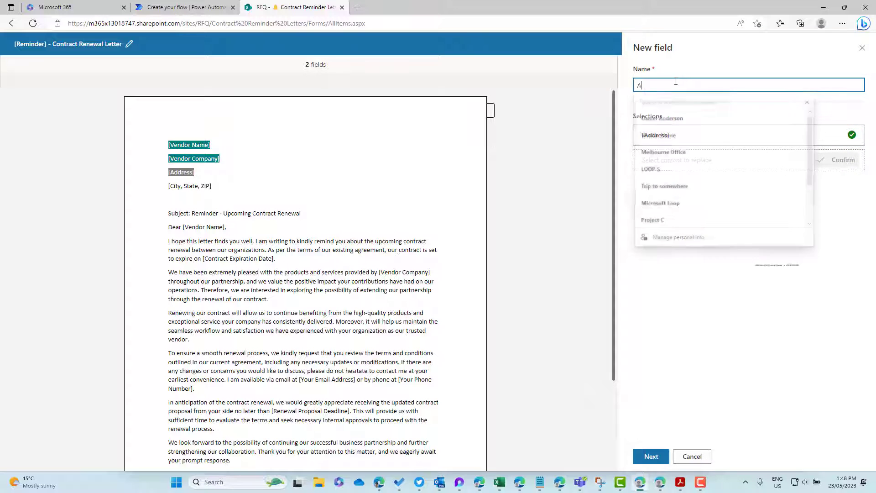
left_click(648, 456)
left_click(643, 121)
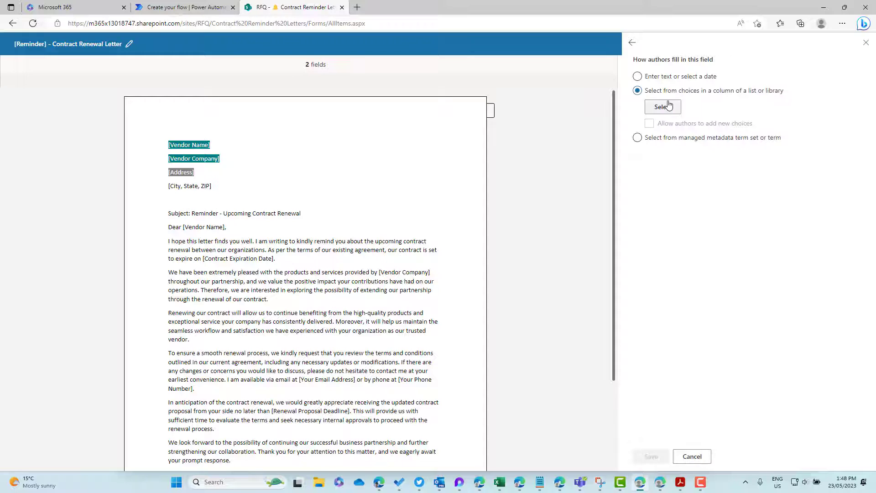
left_click(667, 108)
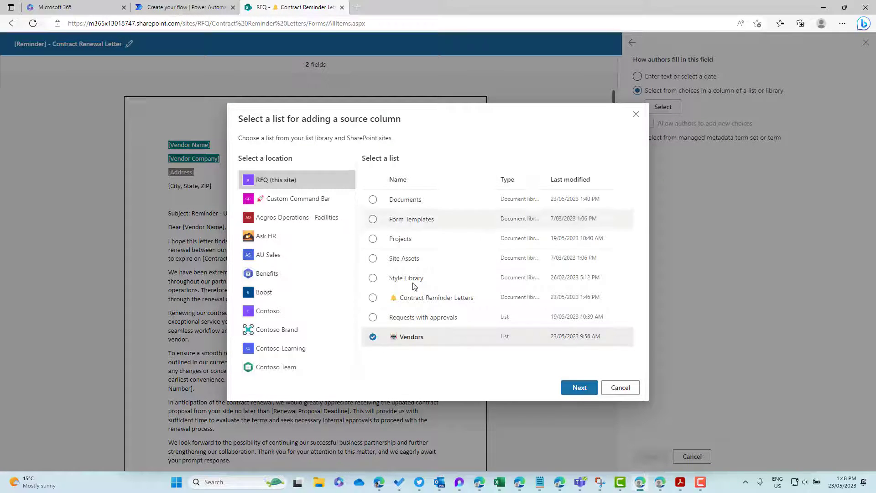
left_click(580, 387)
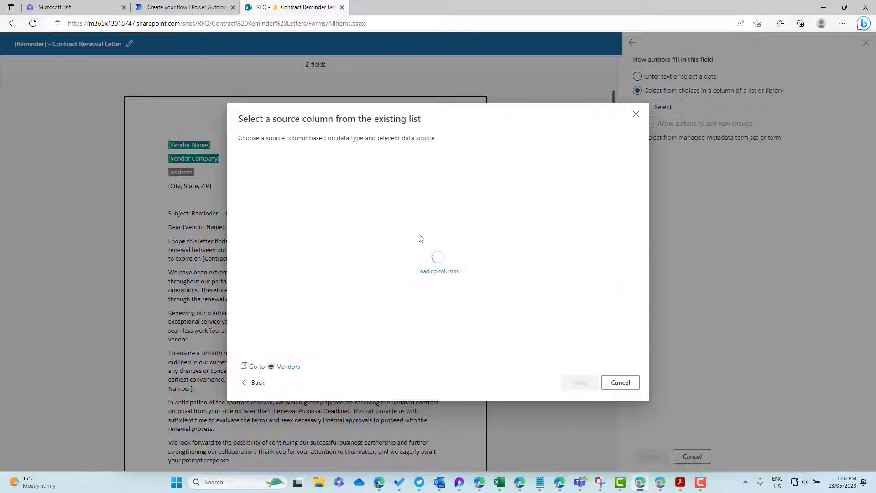
left_click(279, 273)
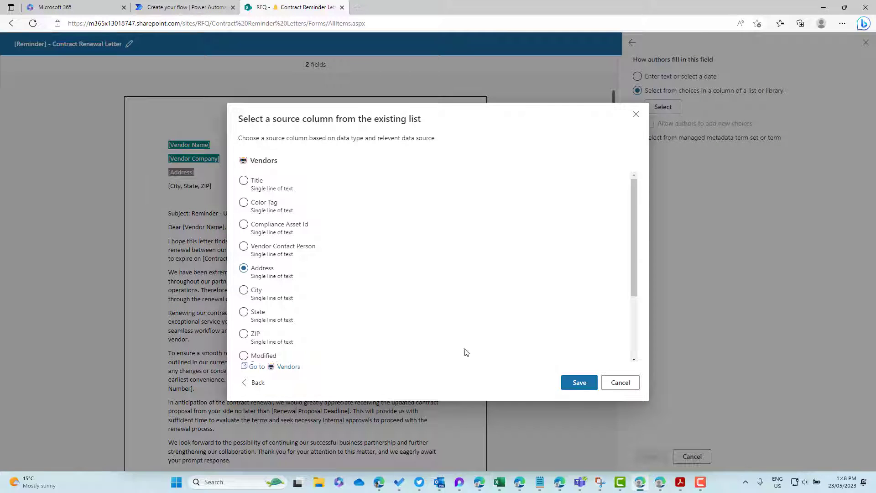
left_click(579, 383)
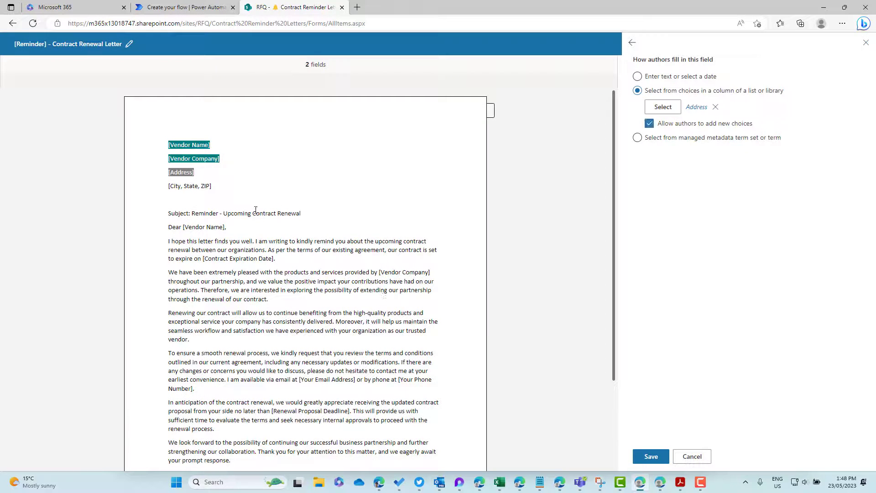
Step: Delete the '[' before City, point the field at the Vendors City column, and save it
double_click(176, 186)
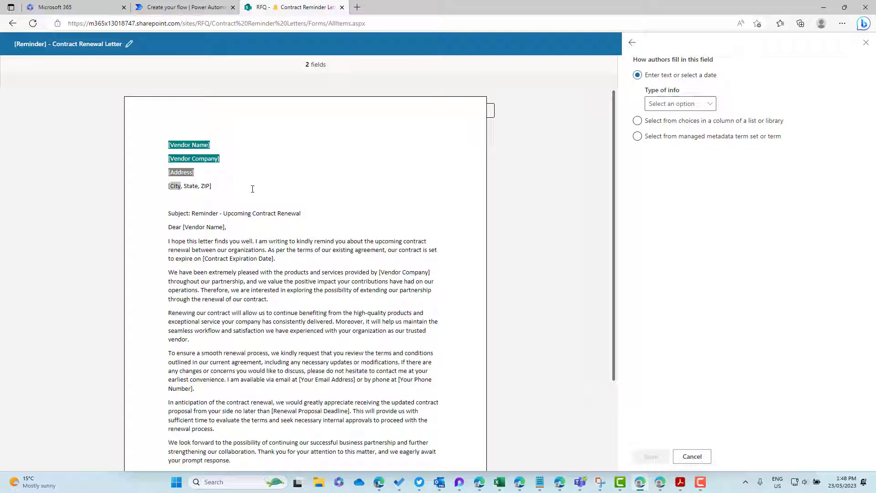
left_click(231, 187)
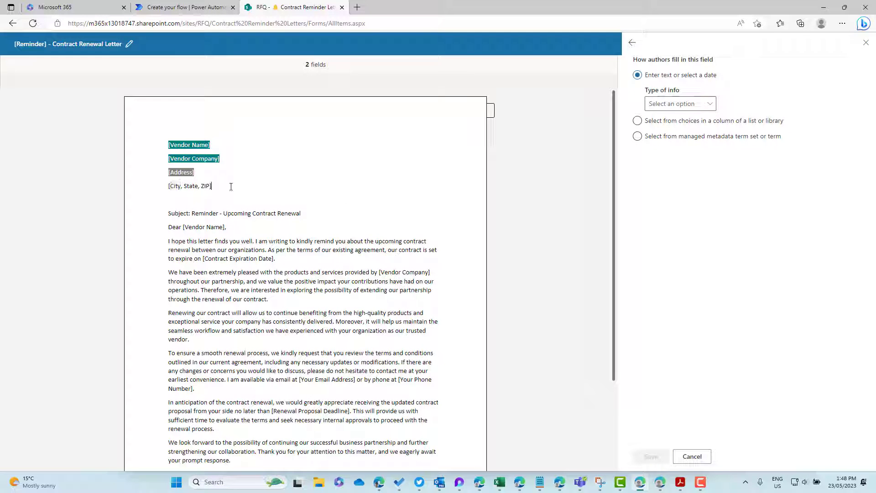
key("BackSpace")
double_click(172, 187)
left_click(671, 121)
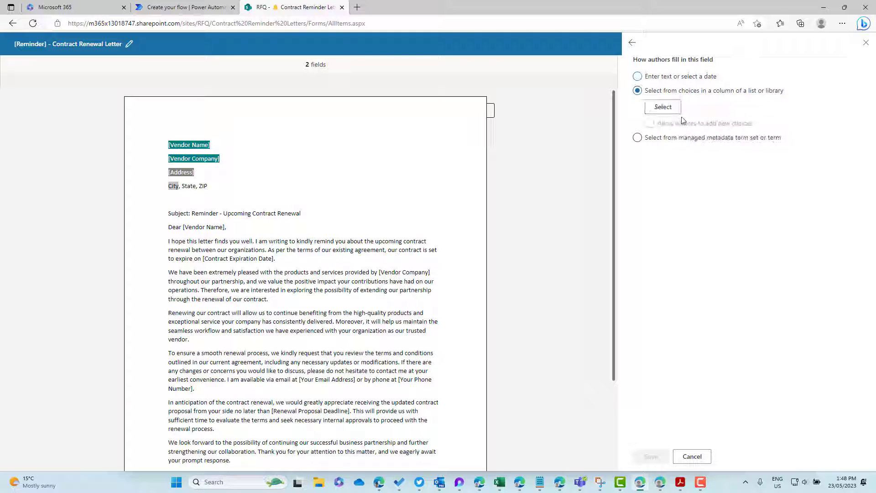
left_click(667, 108)
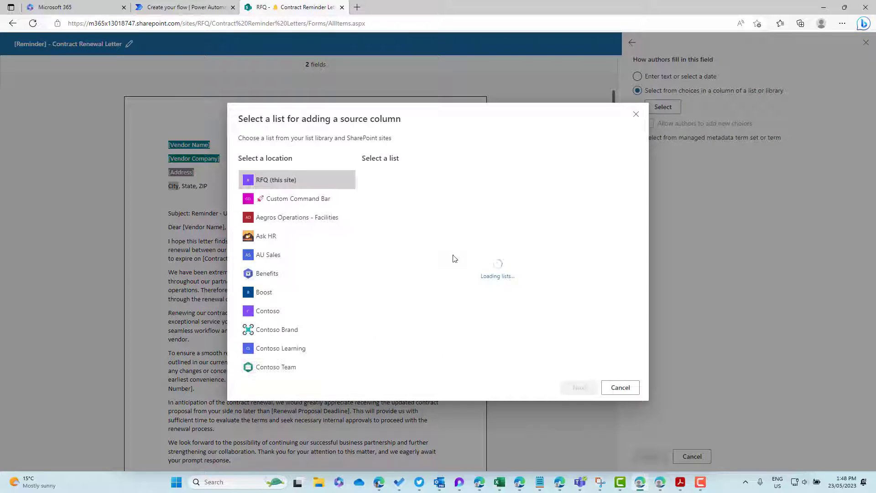
left_click(579, 388)
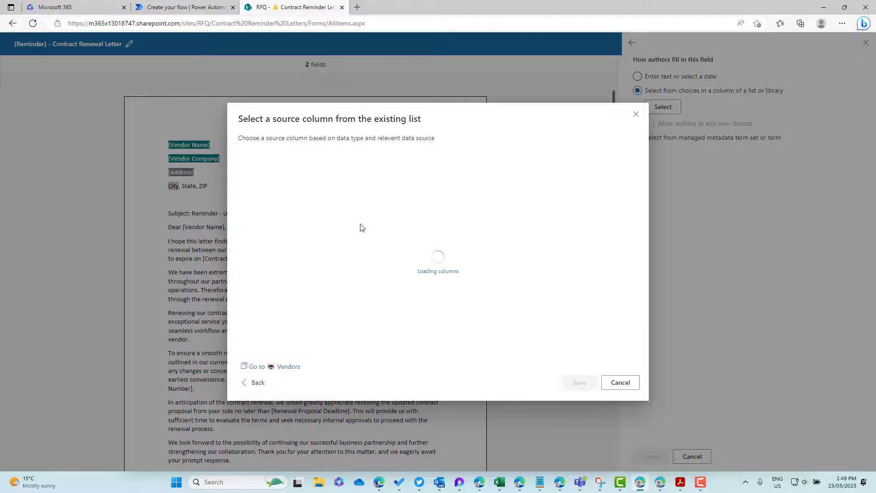
left_click(273, 291)
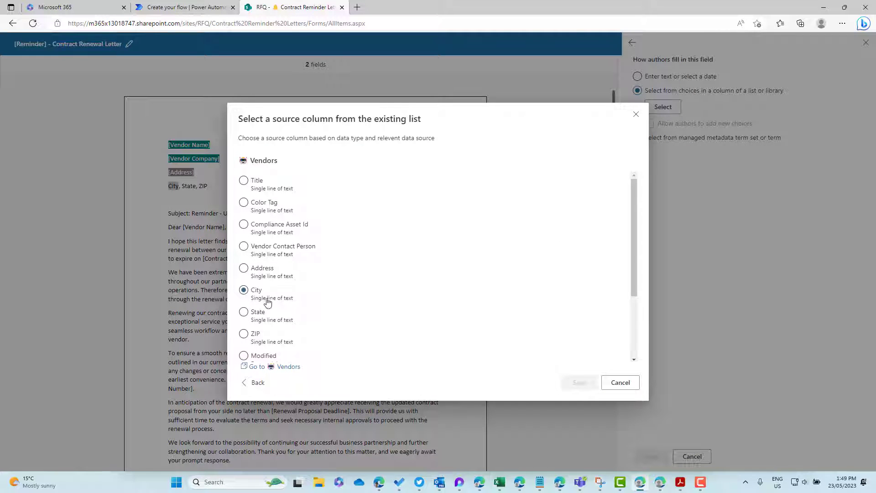
left_click(576, 383)
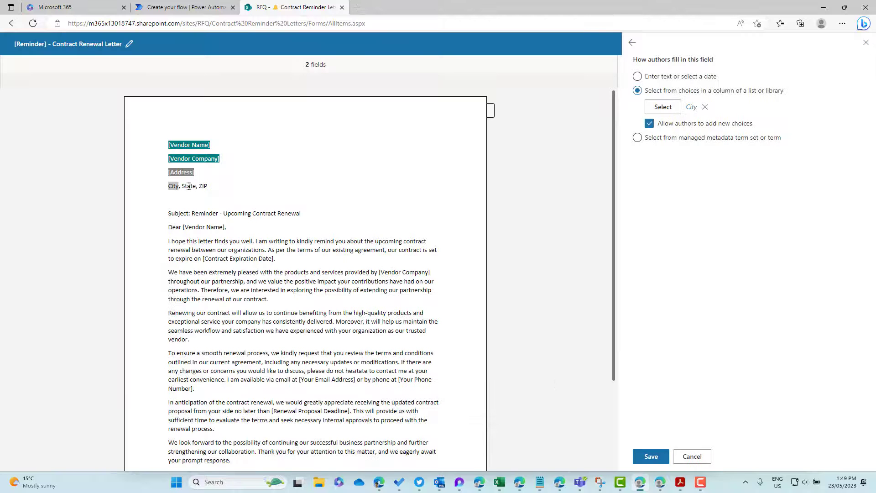
left_click(651, 456)
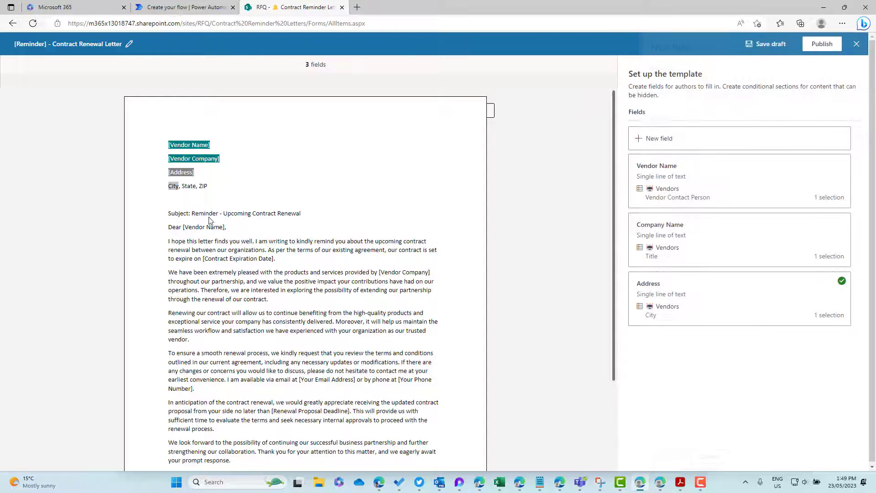
Step: Edit the Address field so its choices come from the Vendors list's Address column
double_click(188, 186)
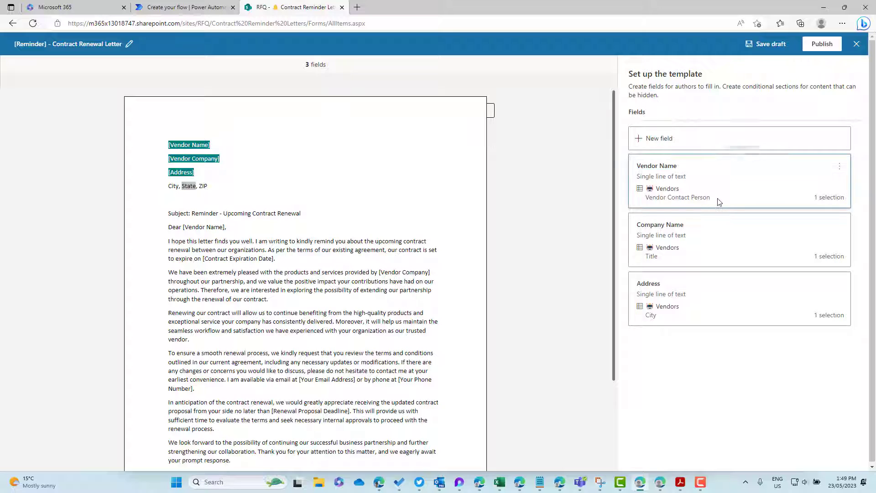
double_click(174, 173)
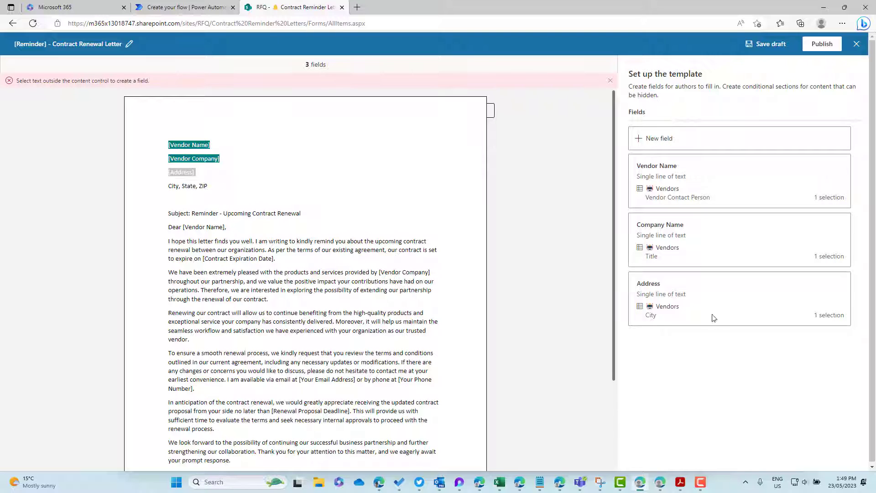
left_click(842, 287)
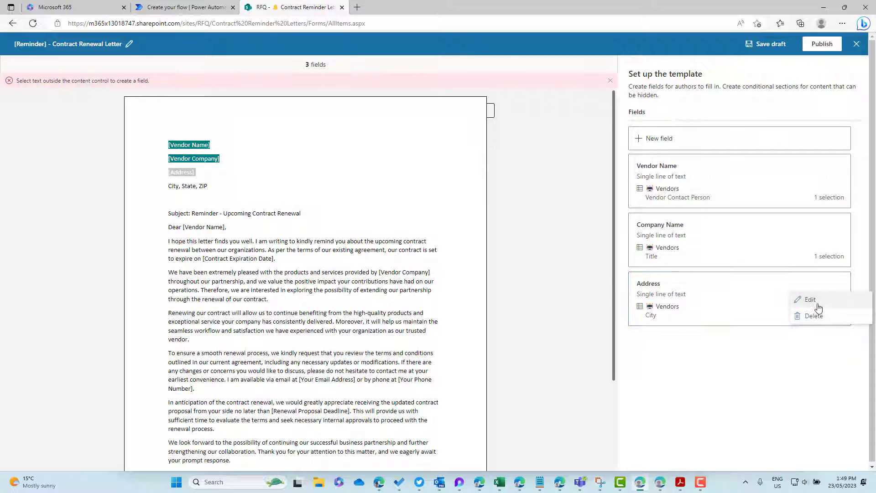
left_click(817, 305)
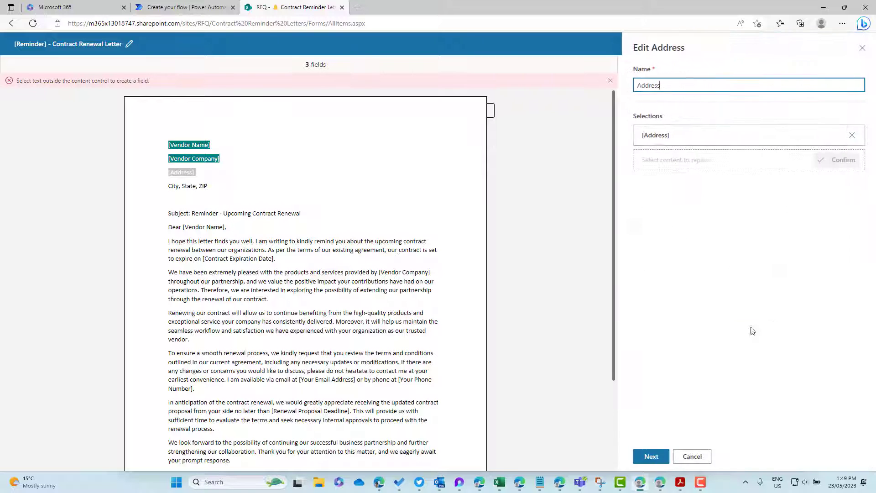
left_click(656, 457)
left_click(665, 120)
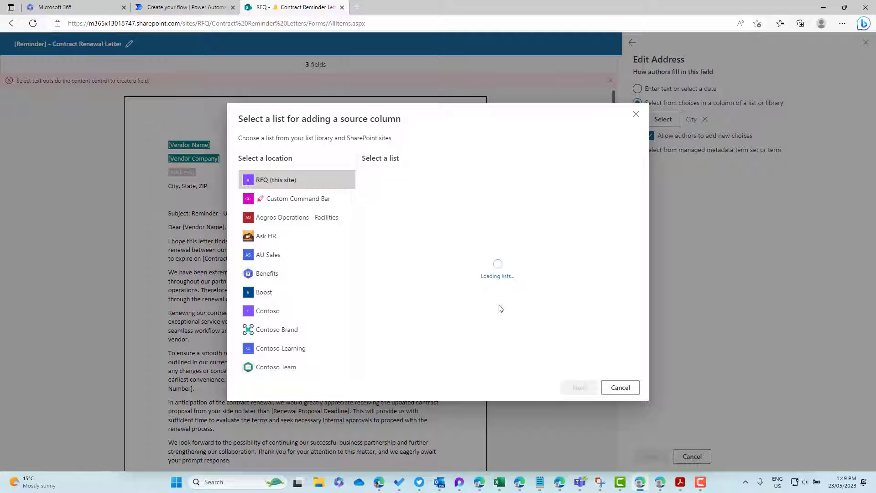
left_click(453, 341)
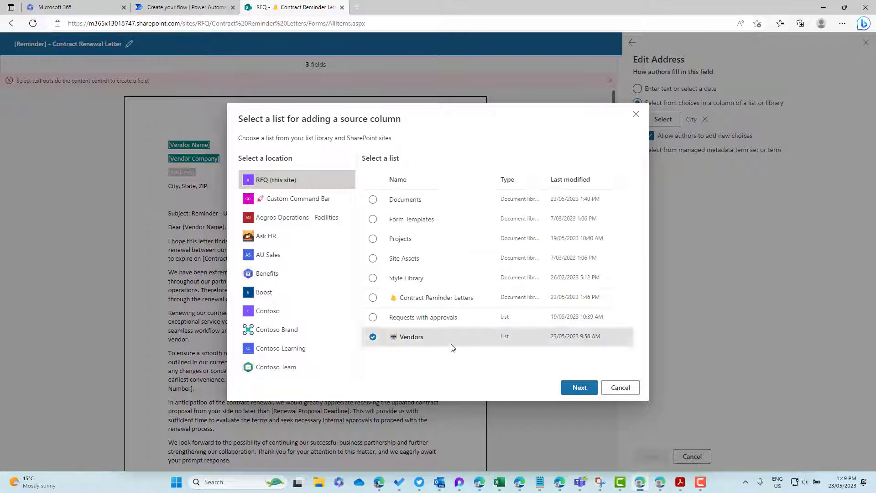
left_click(577, 388)
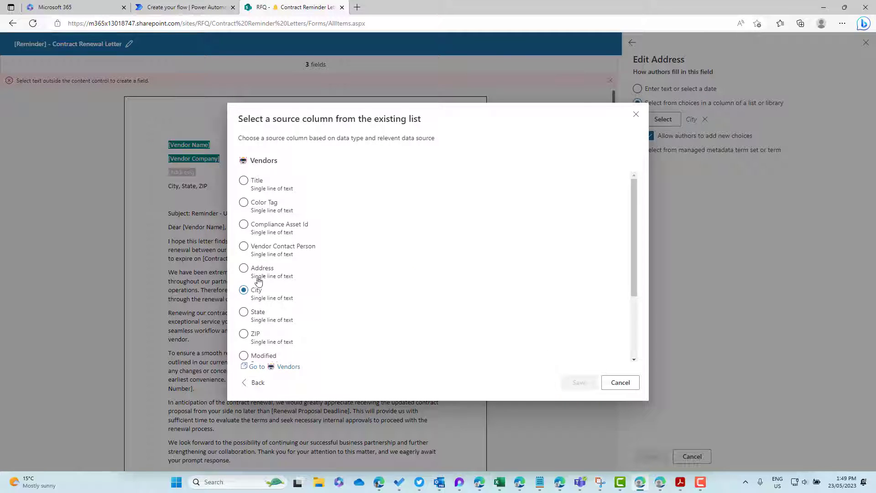
left_click(259, 272)
left_click(579, 382)
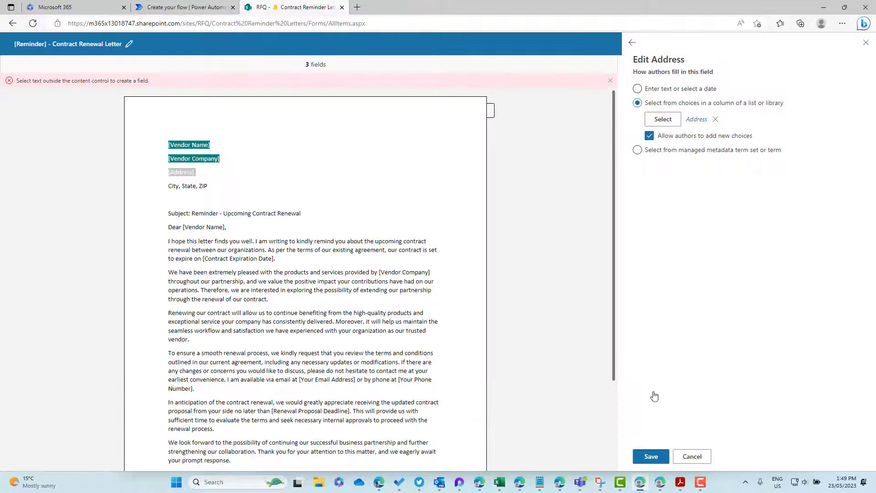
left_click(650, 458)
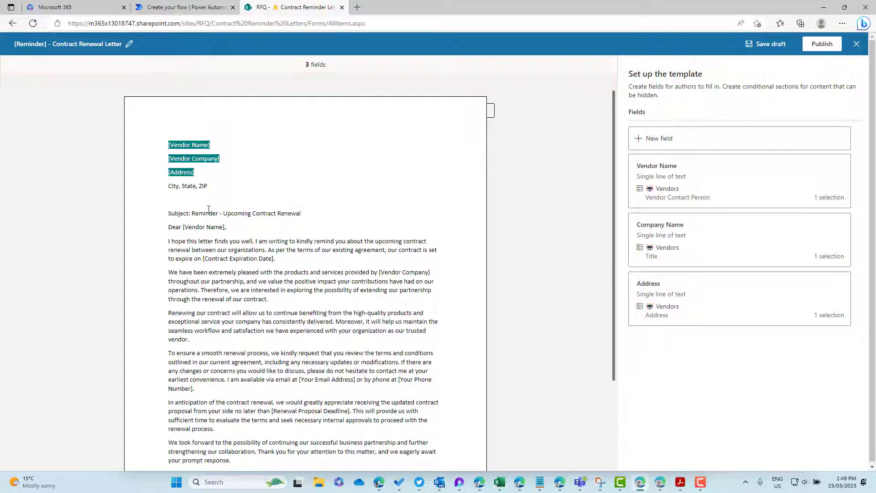
Step: Start a new City field for the word City in the address line
double_click(172, 187)
left_click(686, 141)
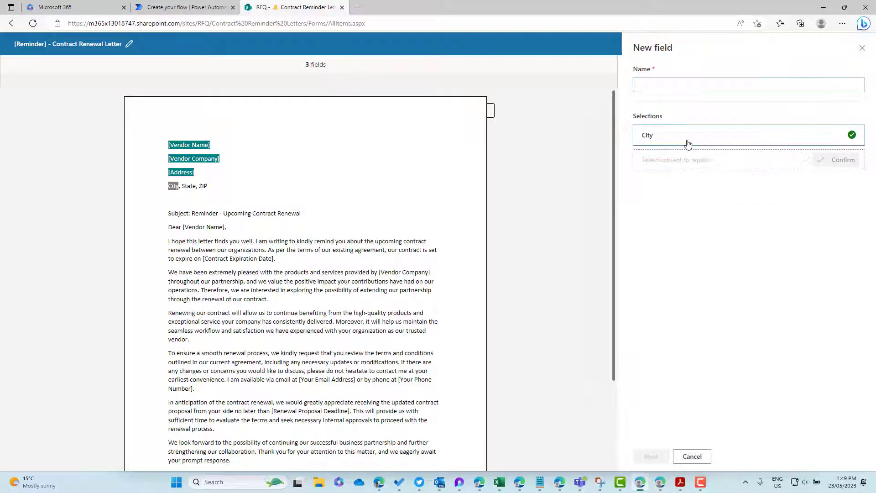
left_click(656, 81)
type("City")
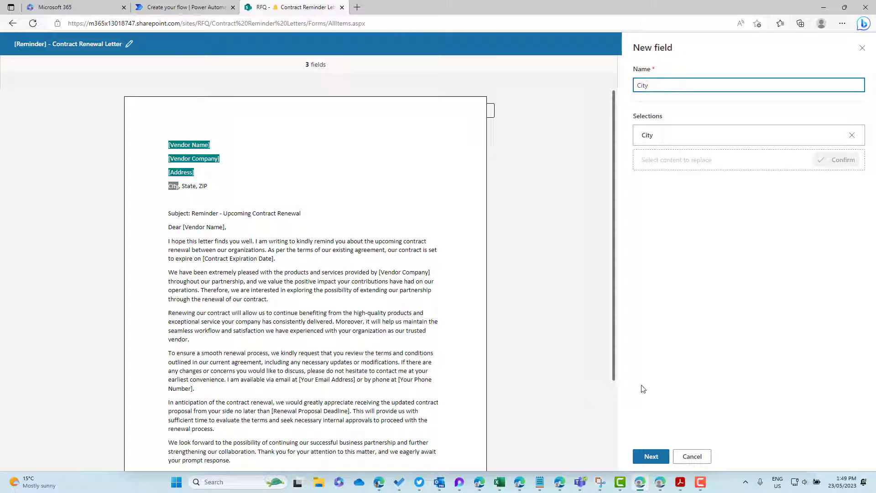
left_click(656, 457)
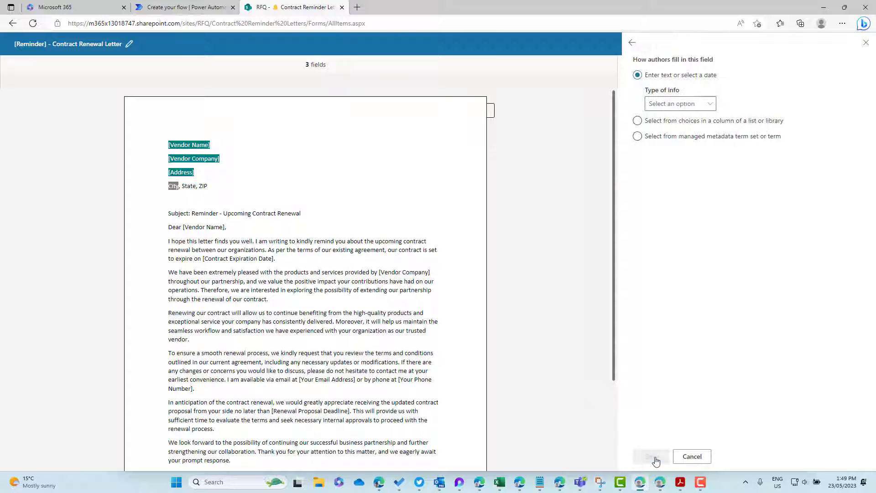
Step: Source the City field from the Vendors list's City column and save it
left_click(674, 121)
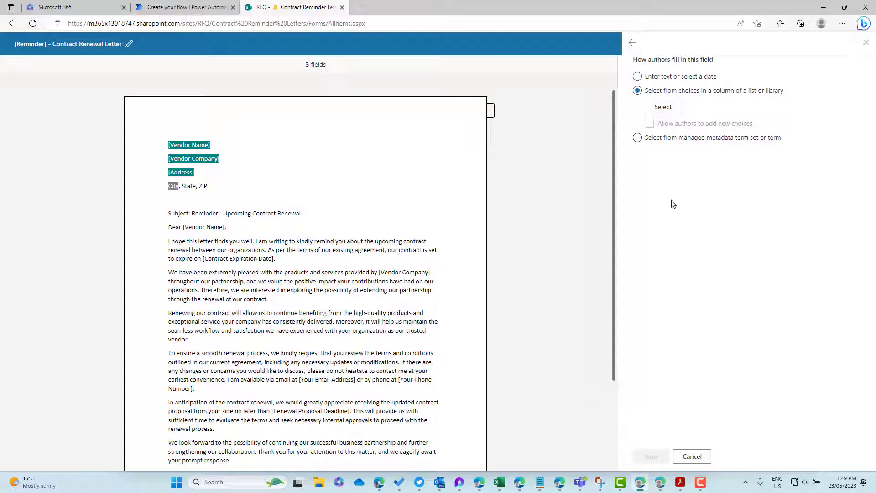
left_click(663, 107)
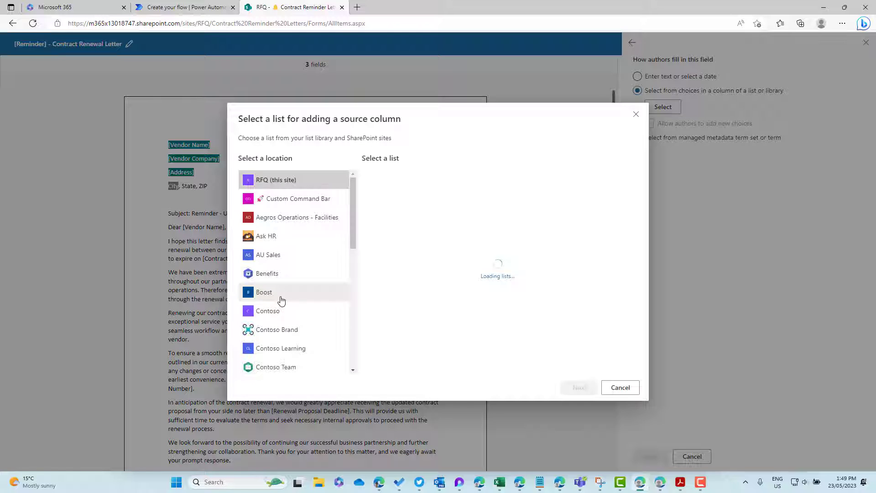
left_click(578, 389)
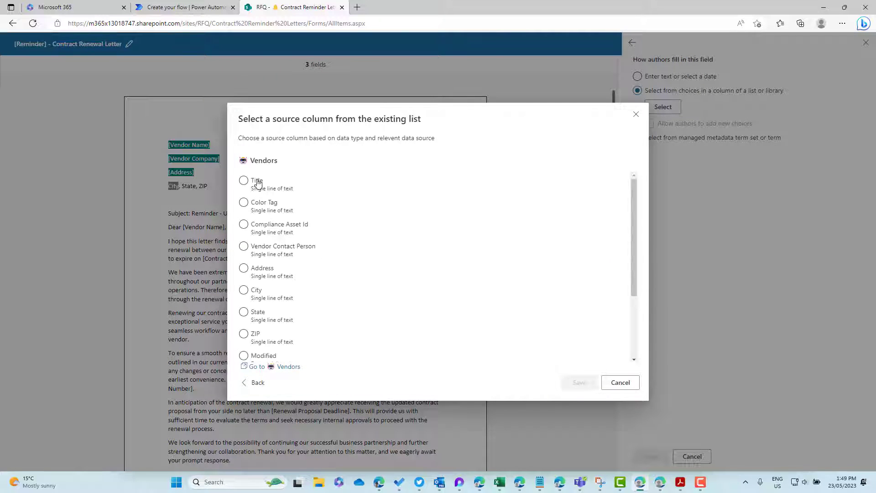
left_click(256, 290)
left_click(579, 382)
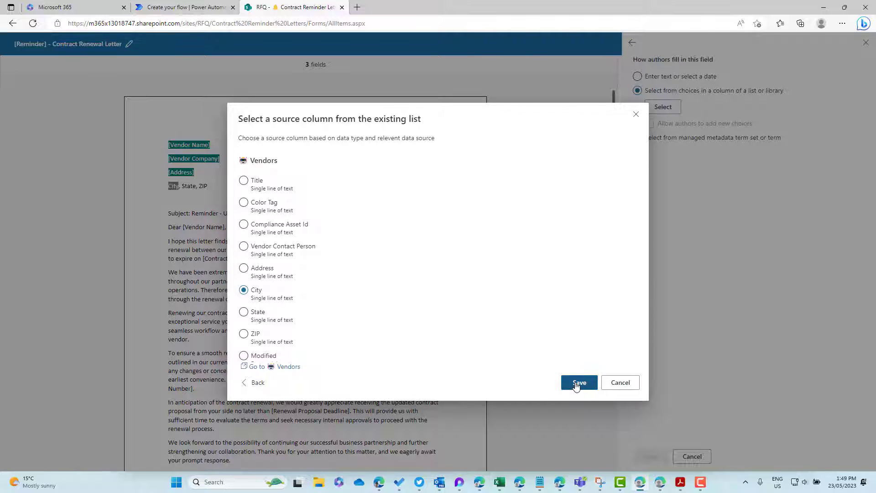
left_click(652, 456)
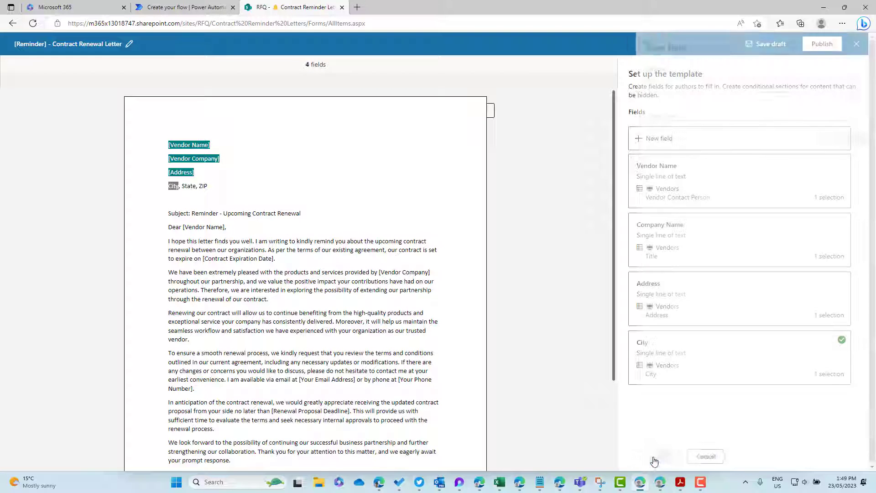
left_click_drag(168, 186, 209, 186)
left_click(192, 185)
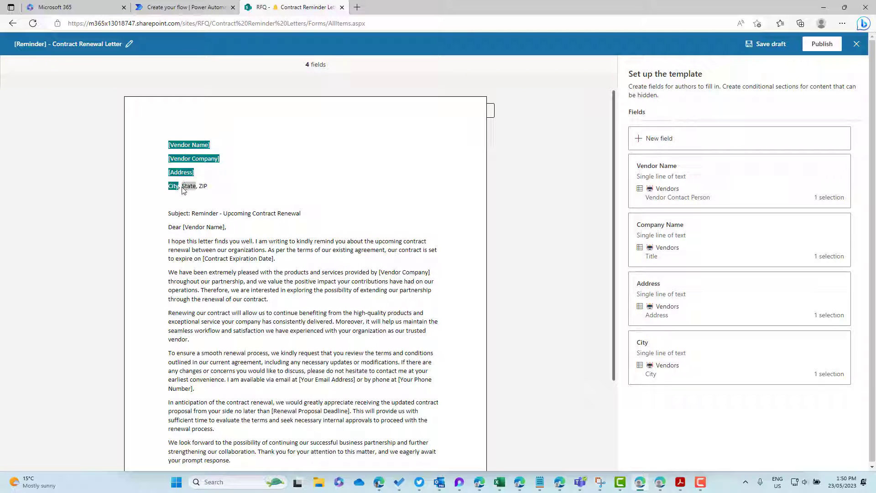
Step: Create a State field for the address line, sourced from the Vendors list's State column
left_click(680, 143)
left_click(672, 86)
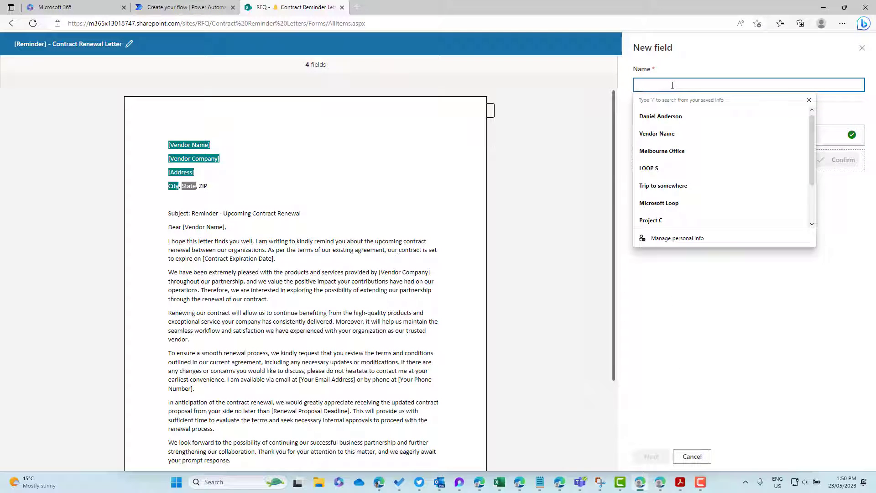
type("State")
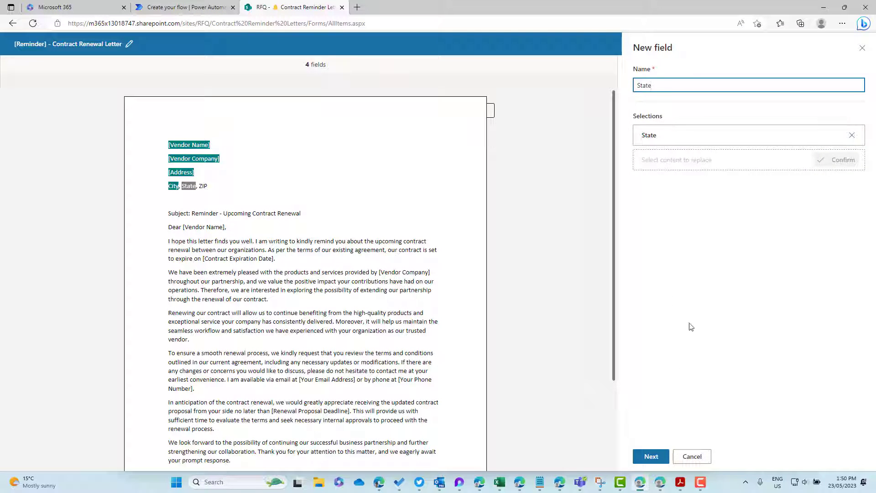
left_click(651, 457)
left_click(662, 121)
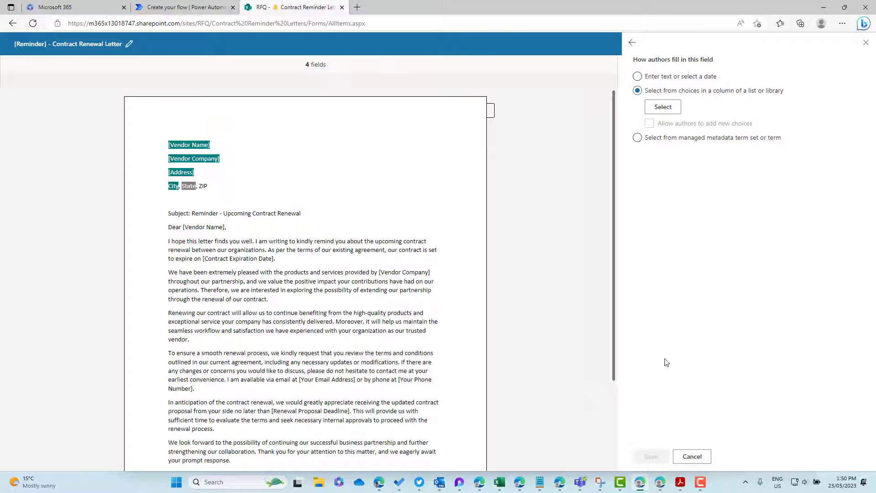
left_click(663, 108)
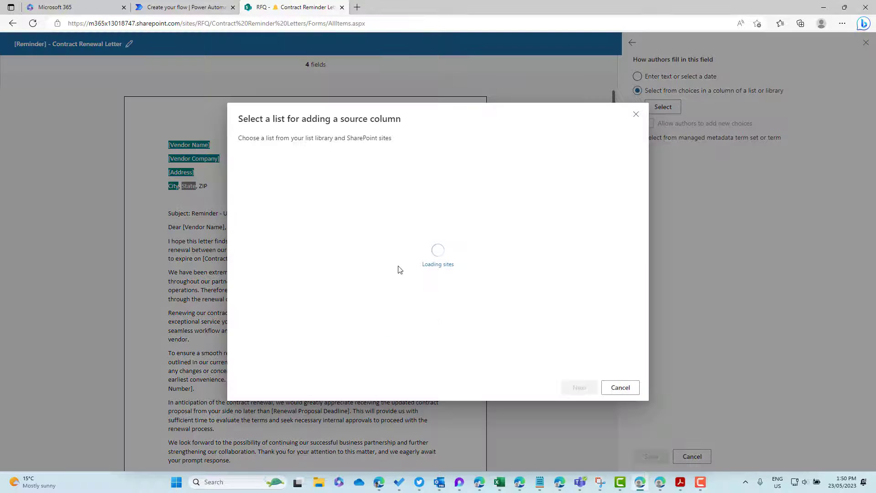
left_click(579, 386)
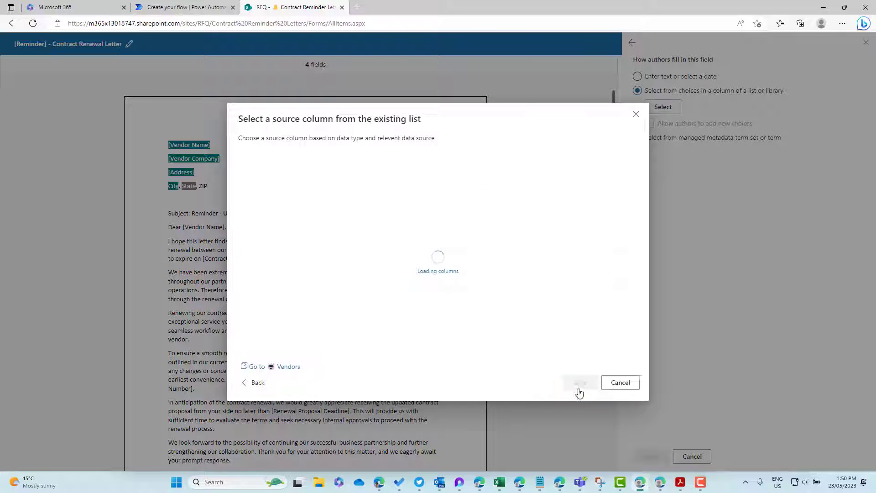
left_click(264, 317)
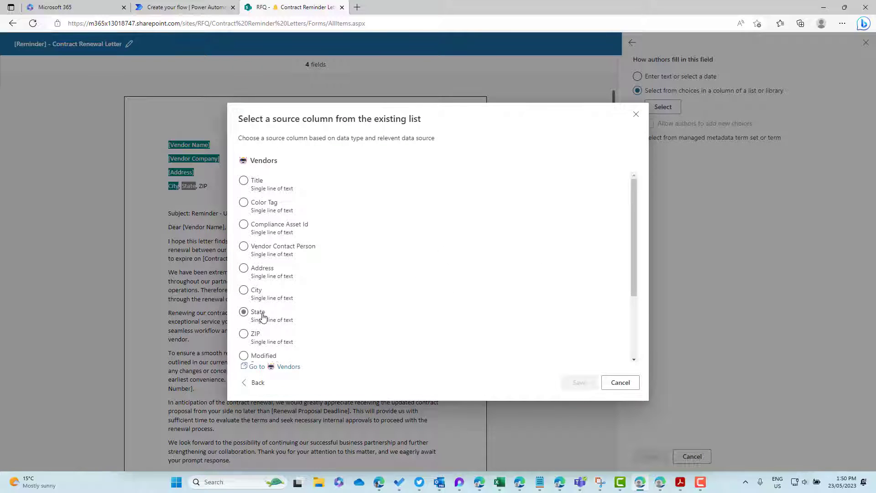
left_click(578, 383)
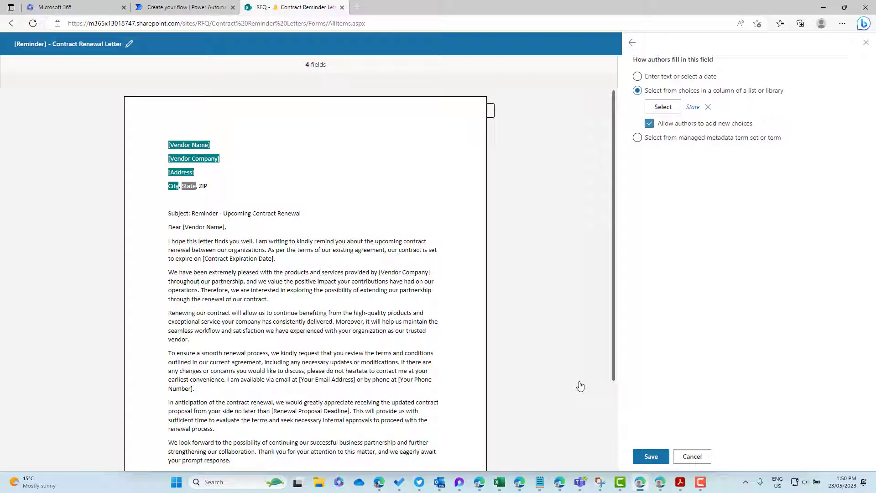
left_click(650, 456)
left_click(203, 186)
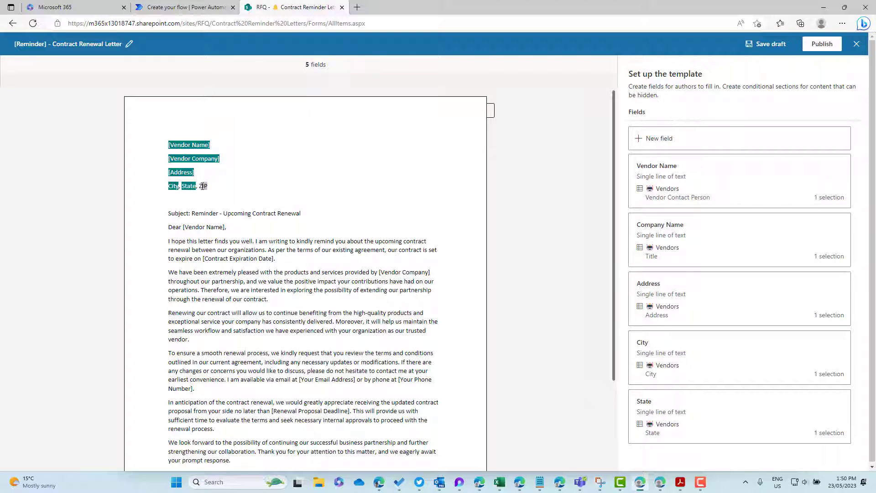
Step: Create a 'Zip Code' field for the address line, drawing choices from the Vendors list's ZIP column
left_click(710, 136)
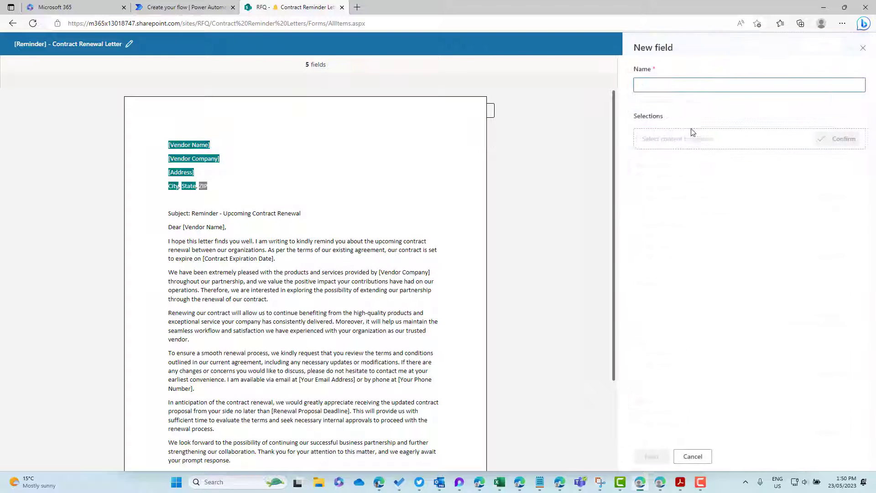
left_click(686, 85)
type("Zi")
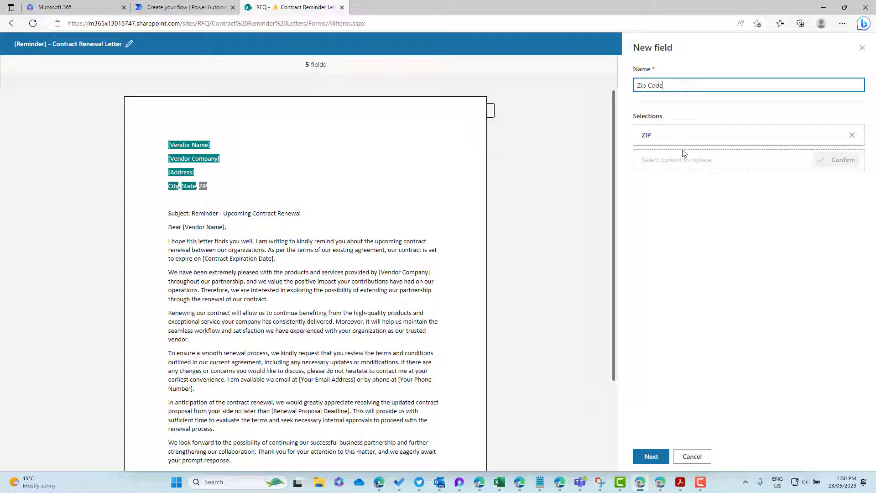
type("p Code")
left_click(651, 456)
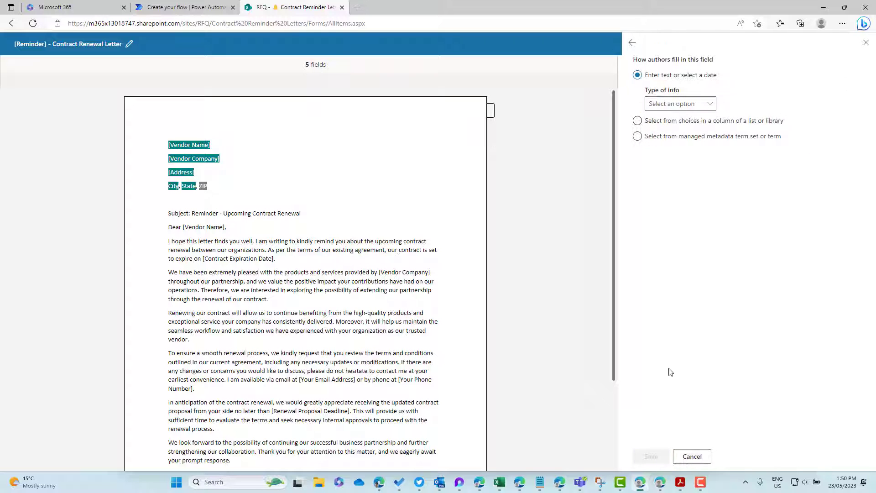
left_click(661, 129)
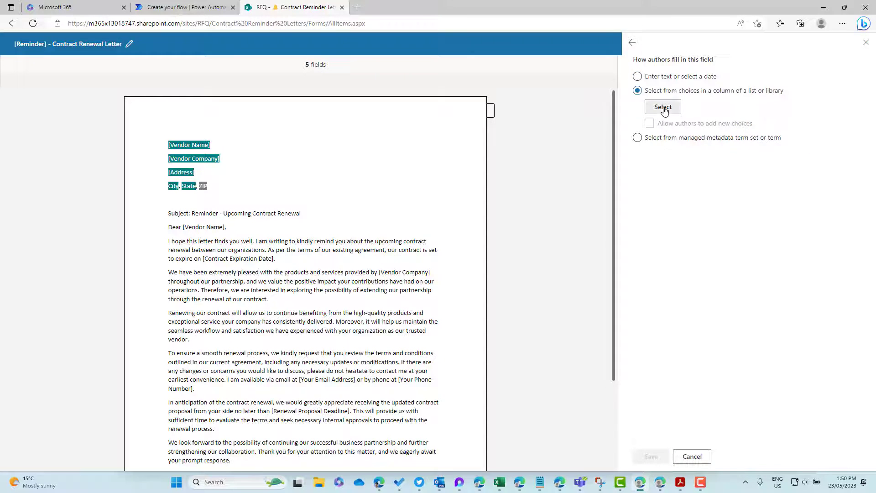
left_click(663, 106)
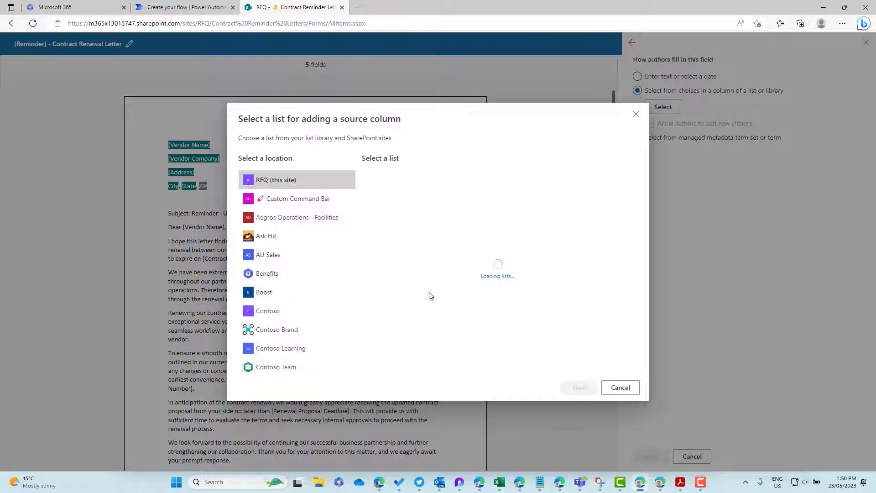
left_click(484, 337)
left_click(578, 387)
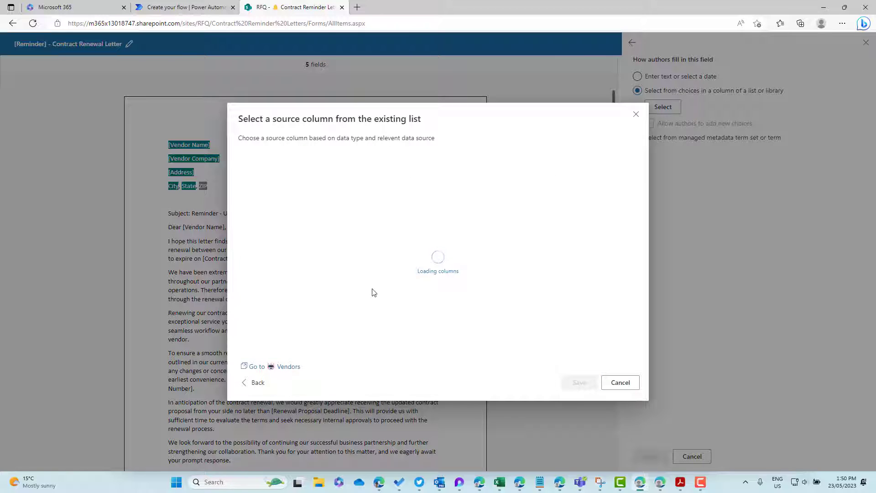
left_click(254, 335)
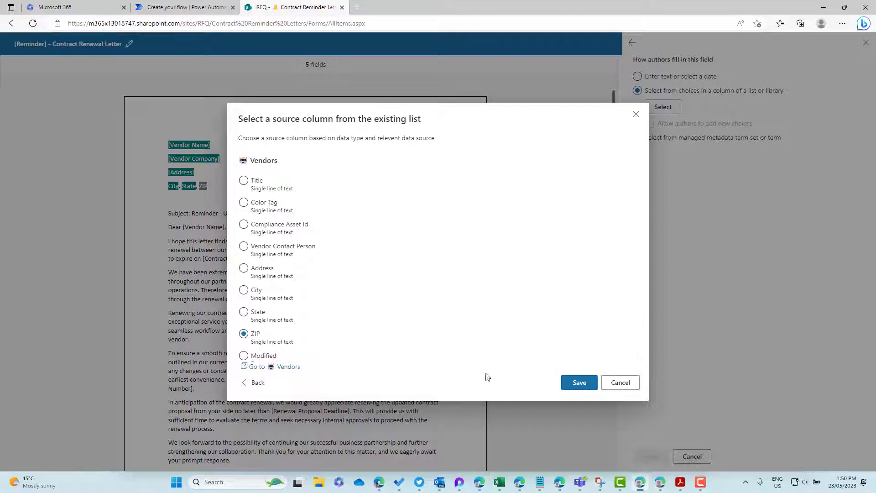
left_click(579, 383)
left_click(651, 456)
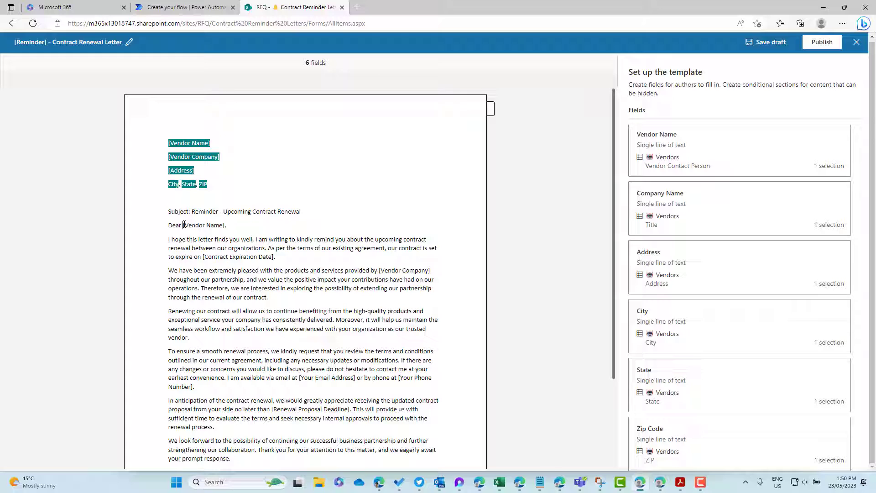
Step: Select [Vendor Name] in the greeting and start a new field named 'Vendor Name (Dear)'
left_click_drag(183, 226, 221, 224)
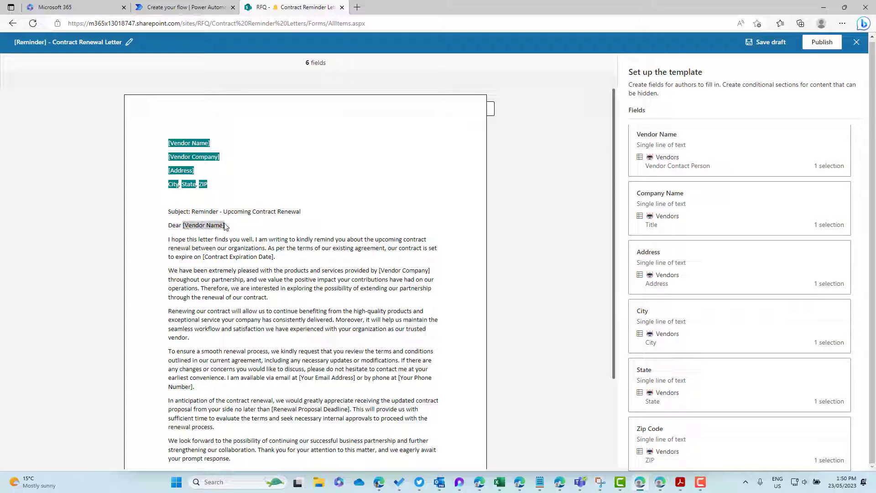
scroll(675, 128, "up", 1)
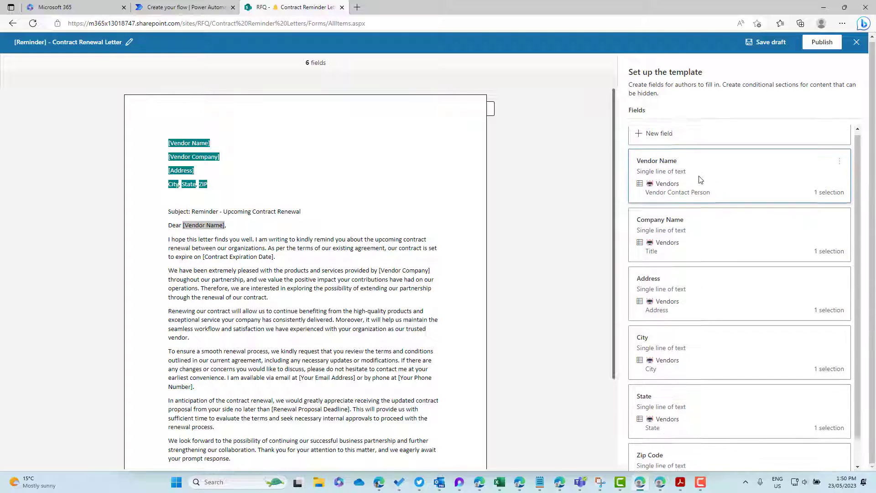
left_click(677, 137)
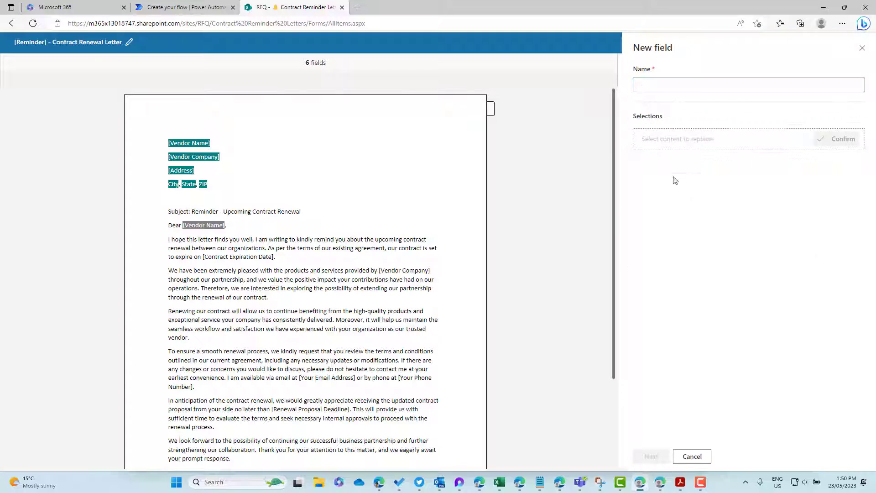
left_click(662, 83)
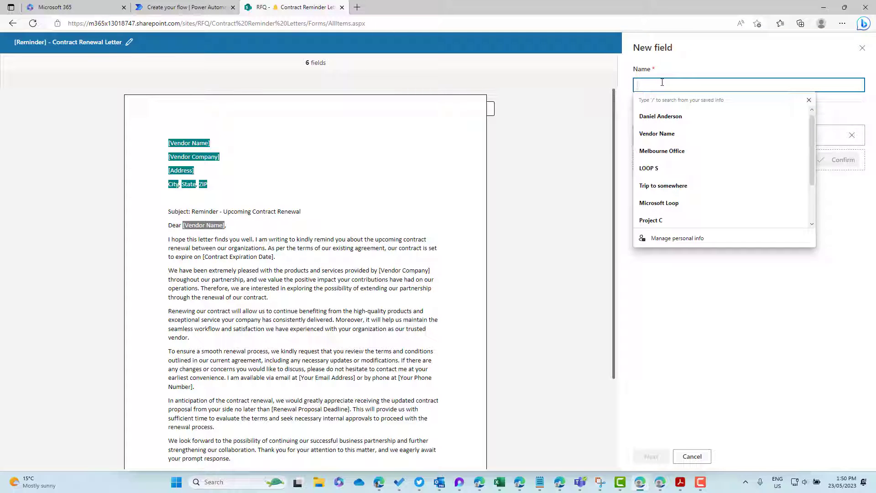
type("Ven")
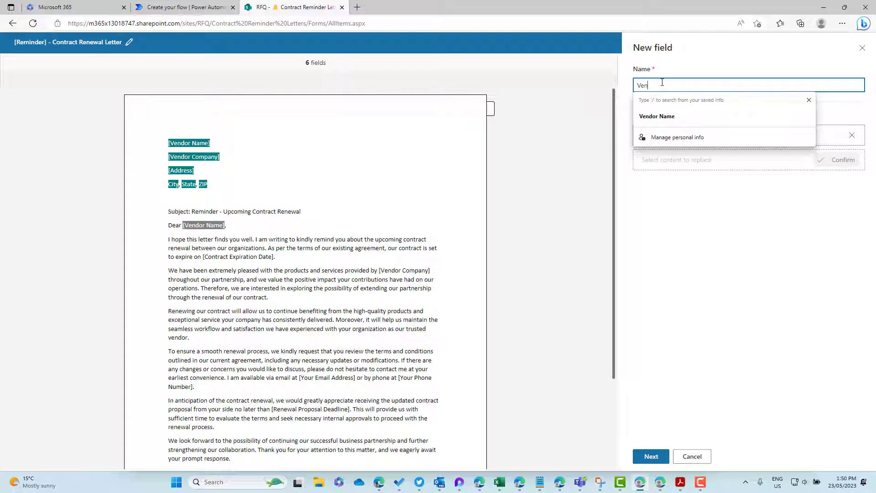
type("dor Name ")
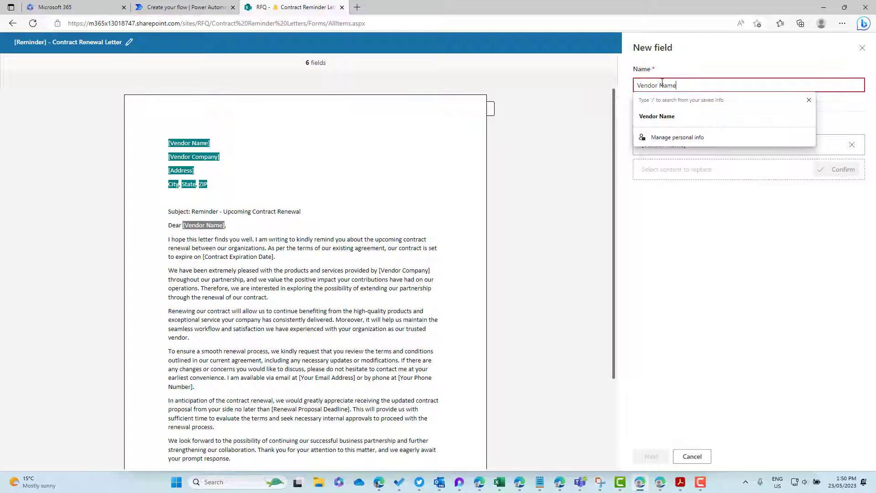
type("(")
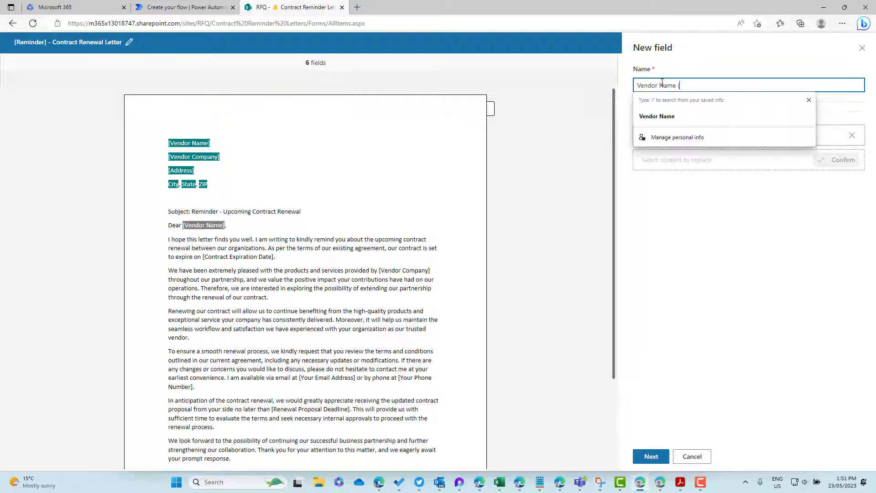
key("BackSpace")
type("(D")
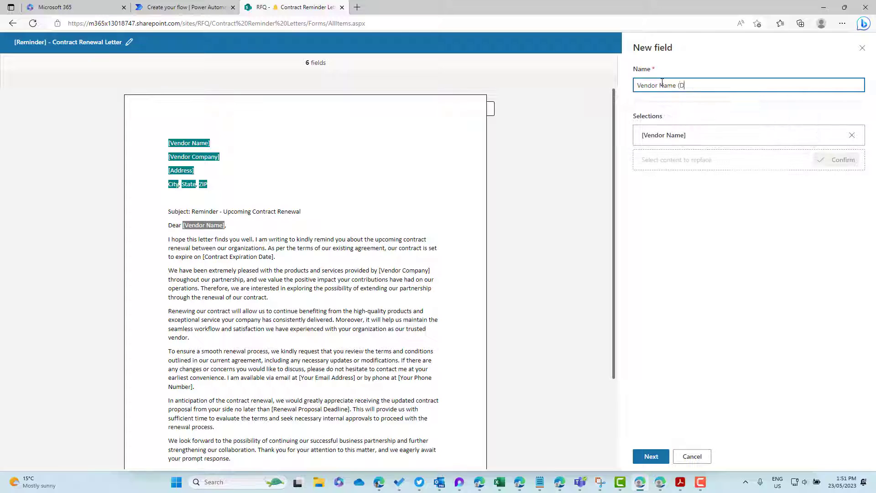
type("ear)")
Step: Source the field from the Vendors list's Vendor Contact Person column and save it
left_click(648, 456)
left_click(669, 120)
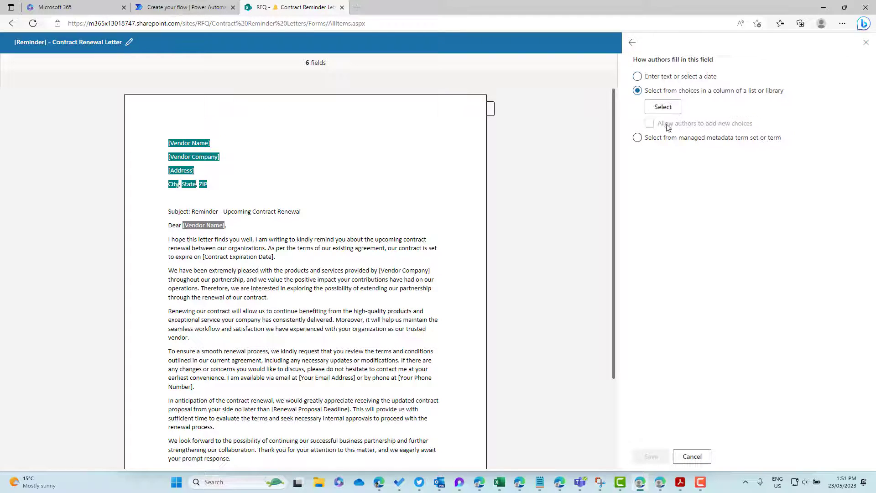
left_click(662, 107)
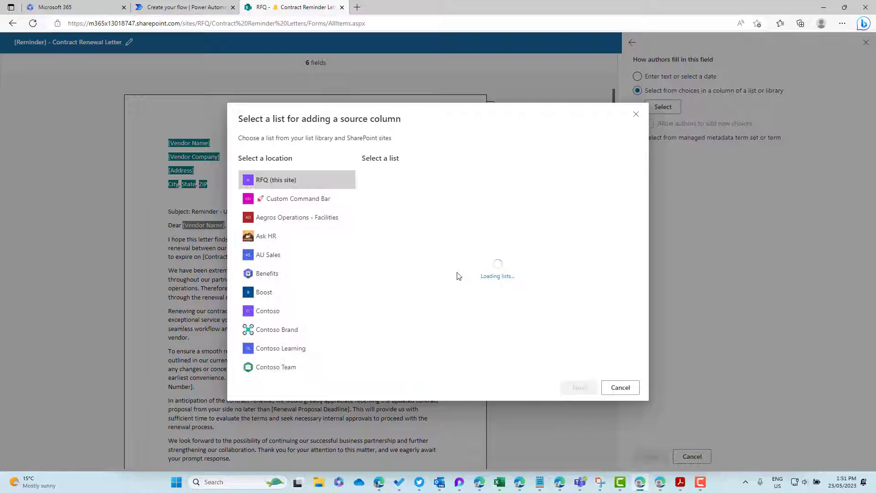
left_click(578, 388)
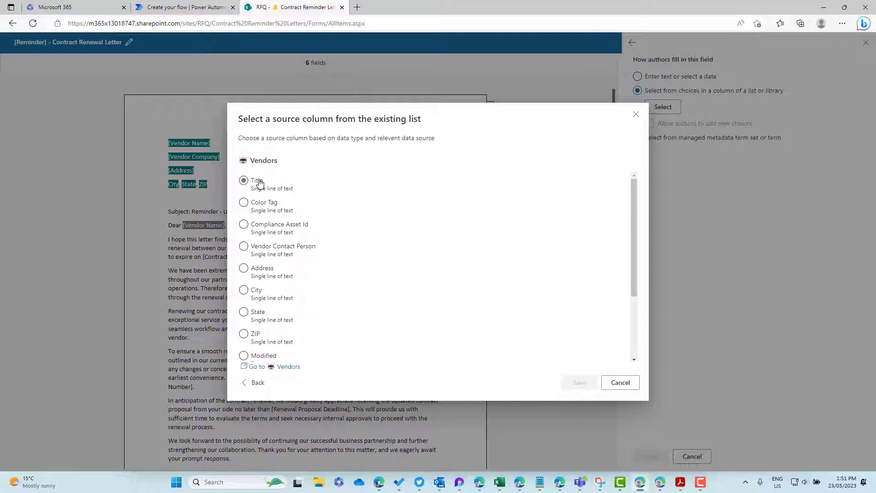
left_click(293, 247)
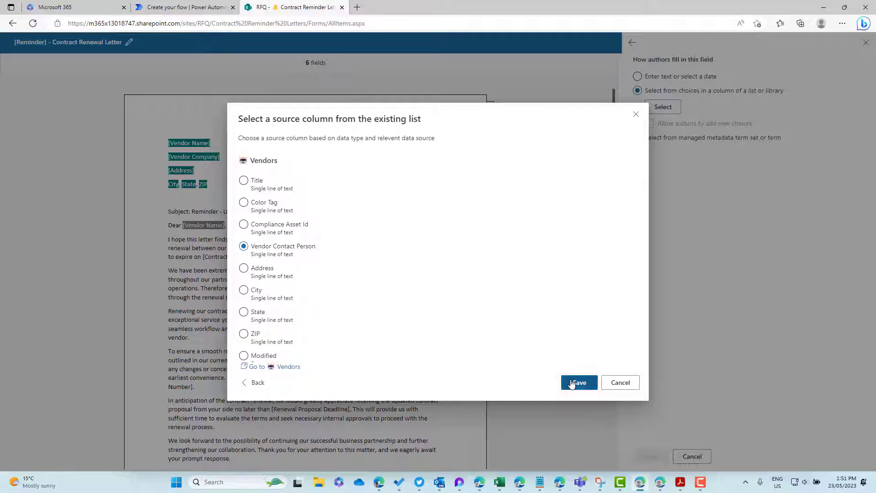
left_click(579, 383)
left_click(651, 455)
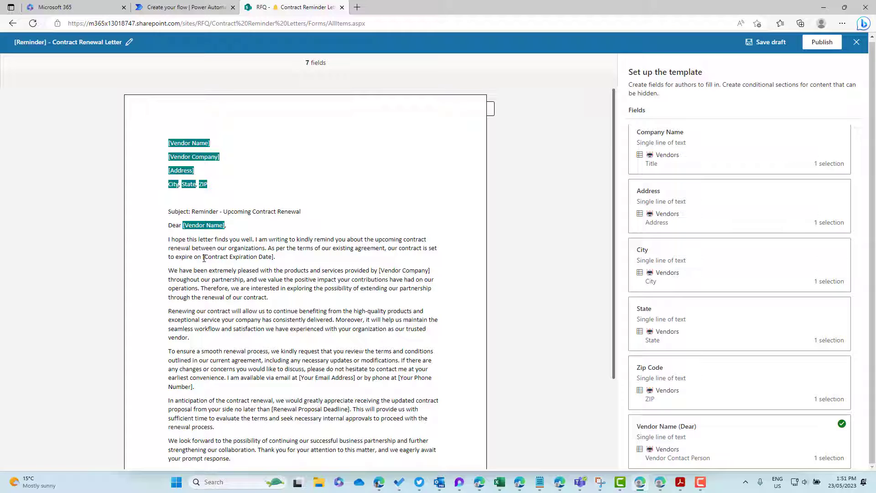
Step: Select the [Vendor Company] placeholder and start a new field named Vendor Company Name
left_click_drag(204, 258, 274, 259)
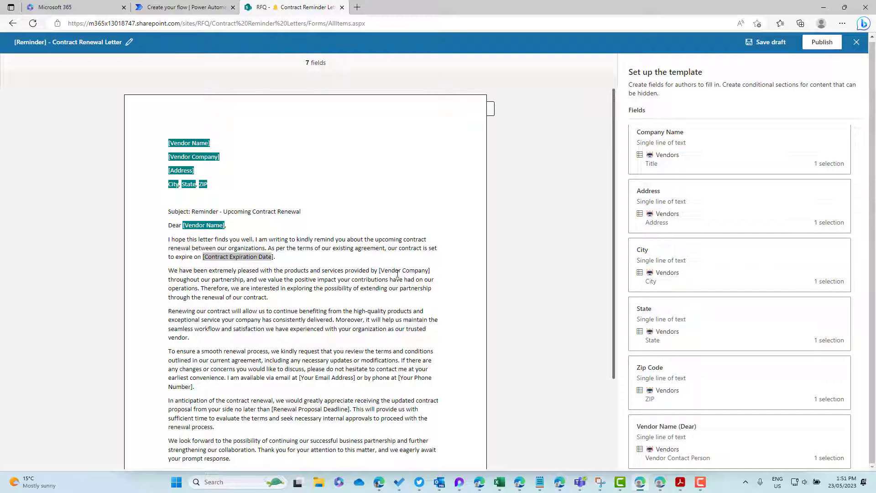
left_click_drag(429, 272, 380, 272)
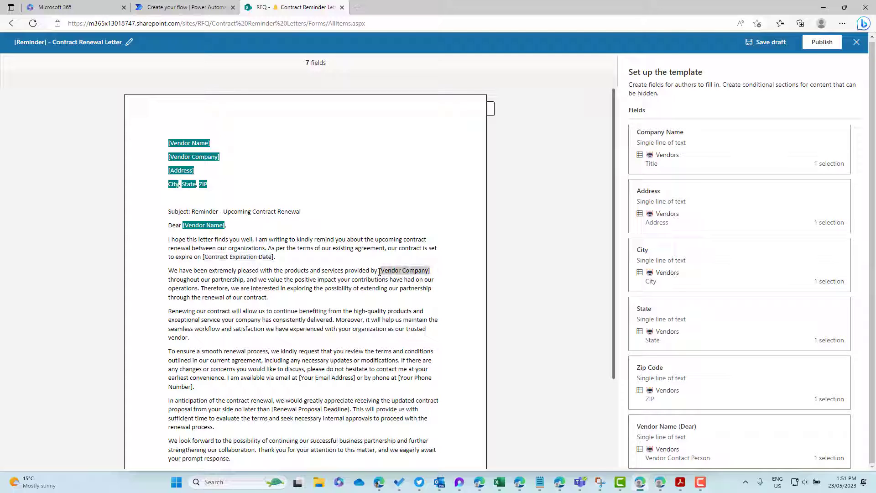
scroll(709, 295, "up", 2)
left_click(664, 136)
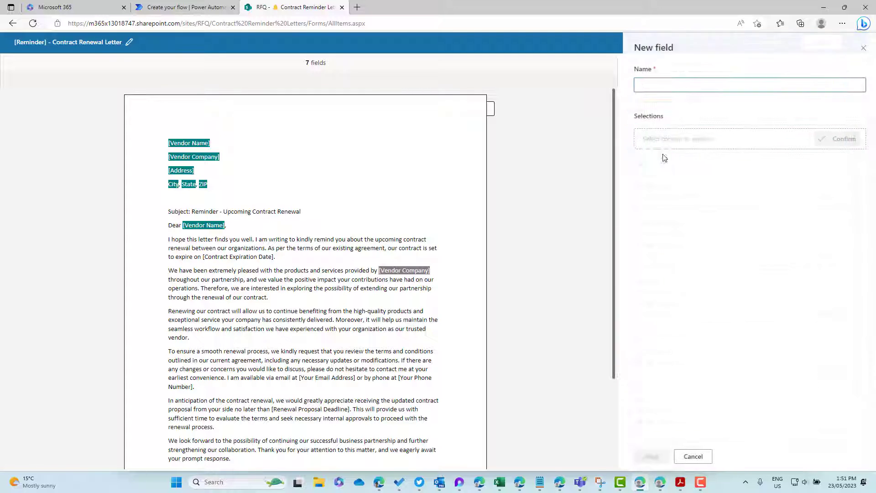
left_click(661, 84)
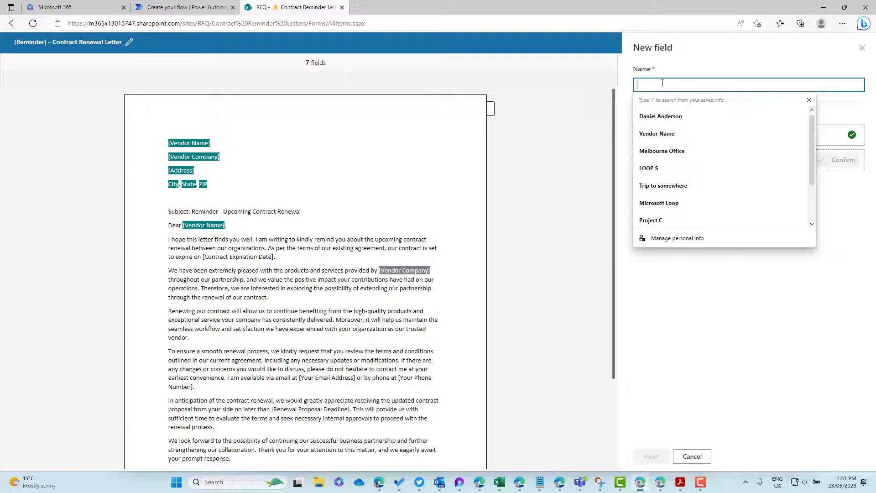
type("Company")
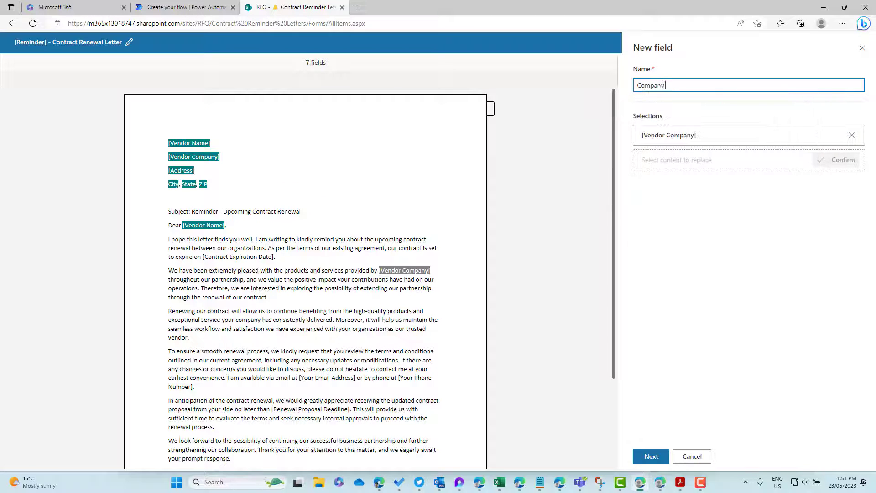
type(" Name")
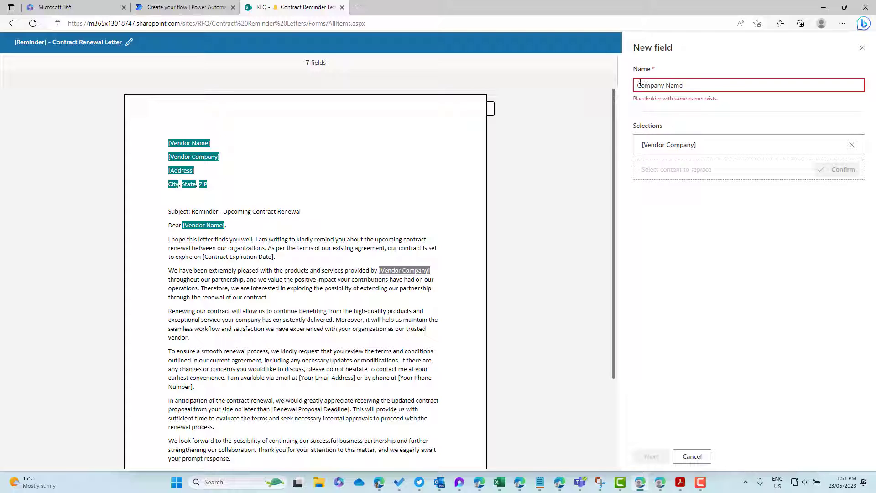
type("Vendor")
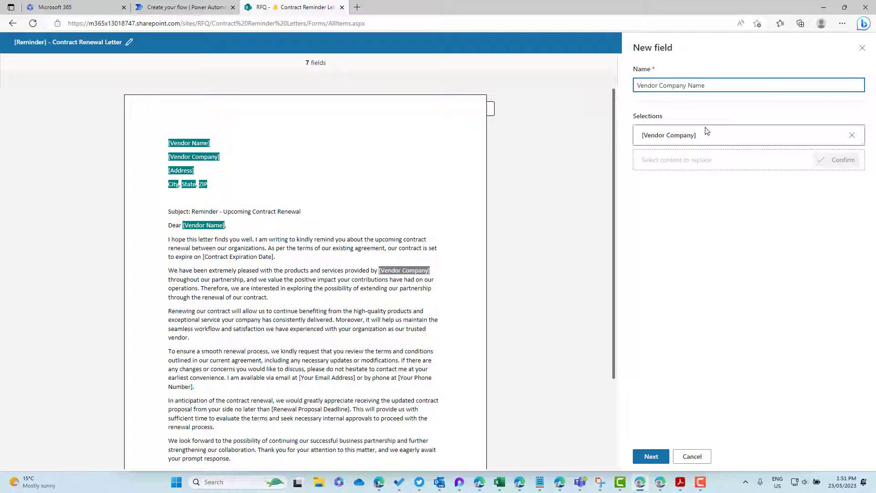
Step: Fill the field from the Vendors list's Title column, then select the [Your Phone Number] placeholder
left_click(651, 457)
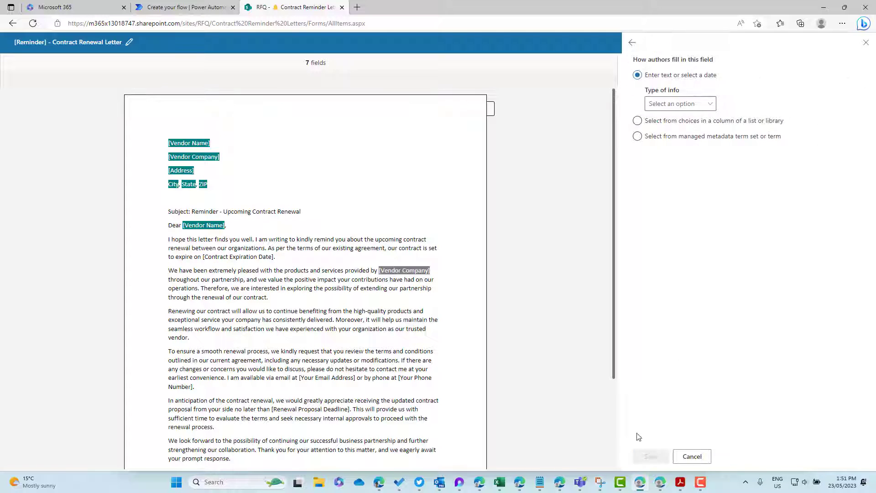
left_click(667, 123)
left_click(663, 107)
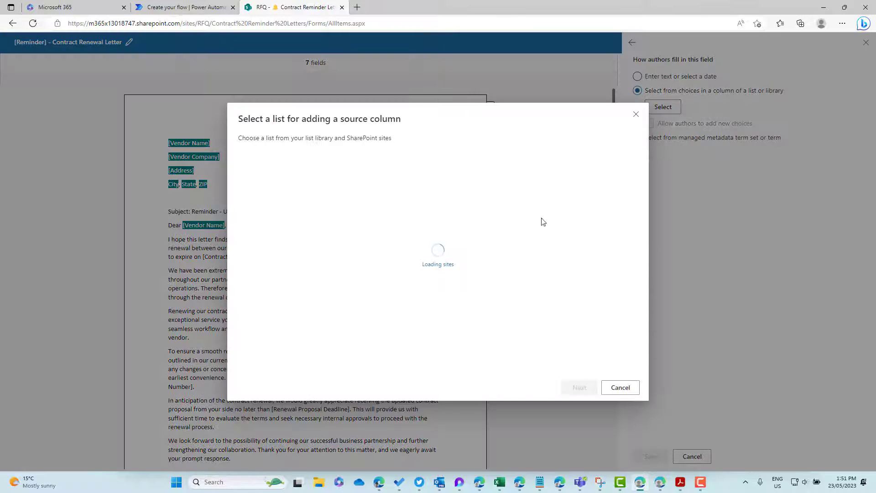
left_click(509, 337)
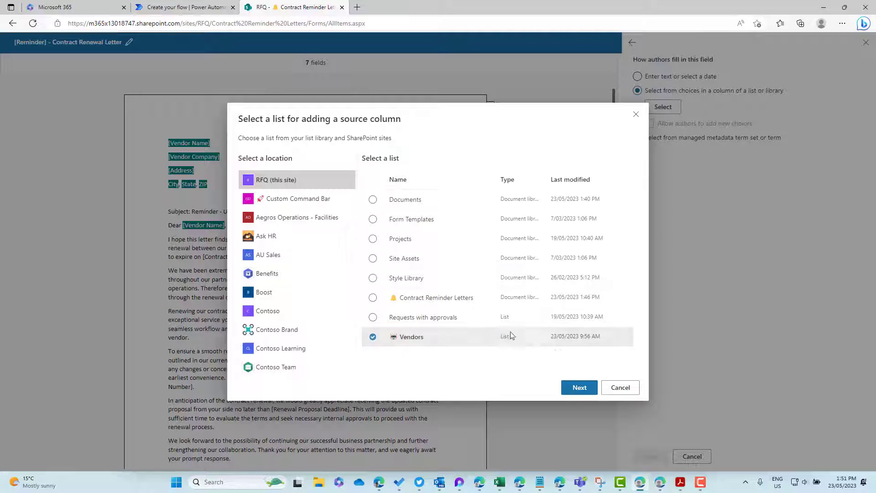
left_click(564, 393)
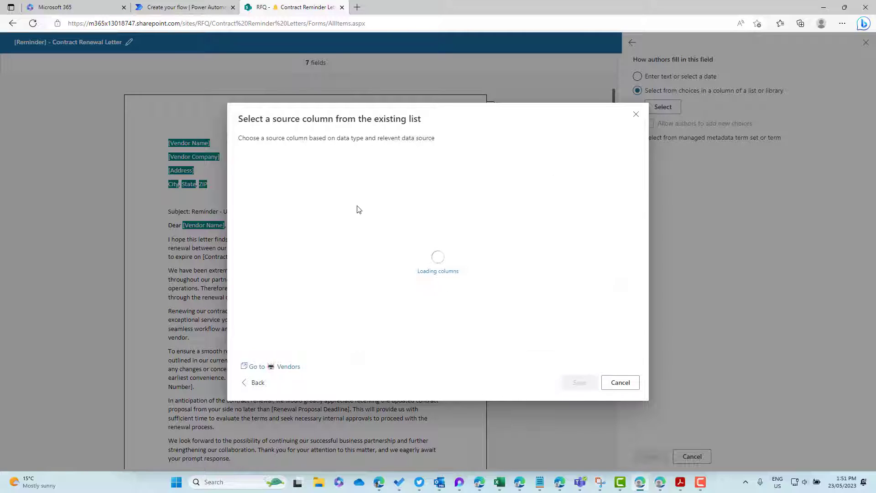
scroll(287, 235, "down", 2)
left_click(286, 240)
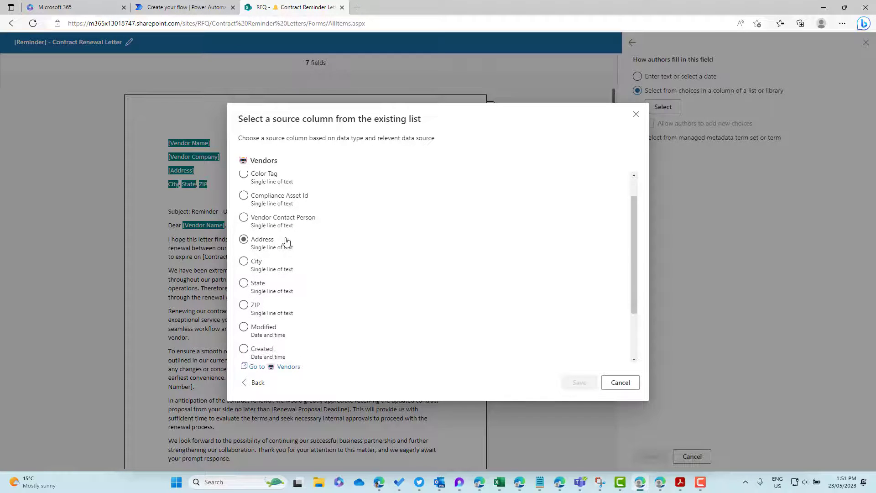
scroll(286, 241, "up", 2)
left_click(277, 187)
left_click(579, 383)
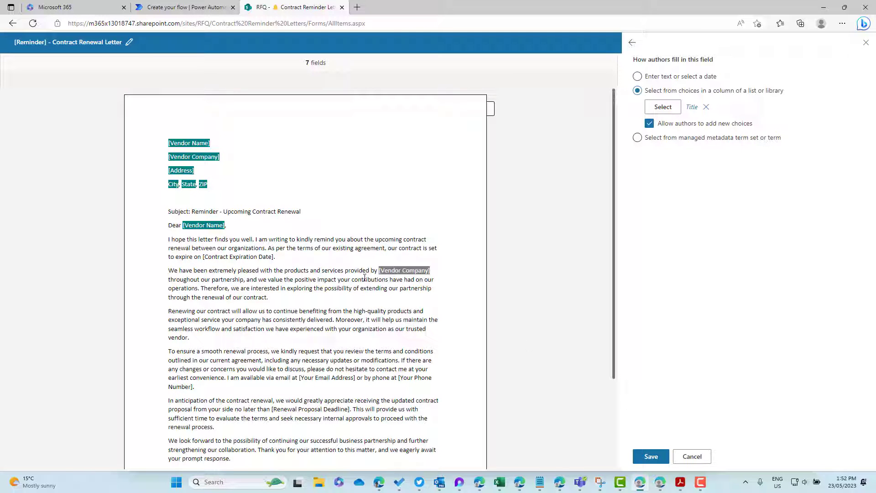
scroll(365, 278, "down", 1)
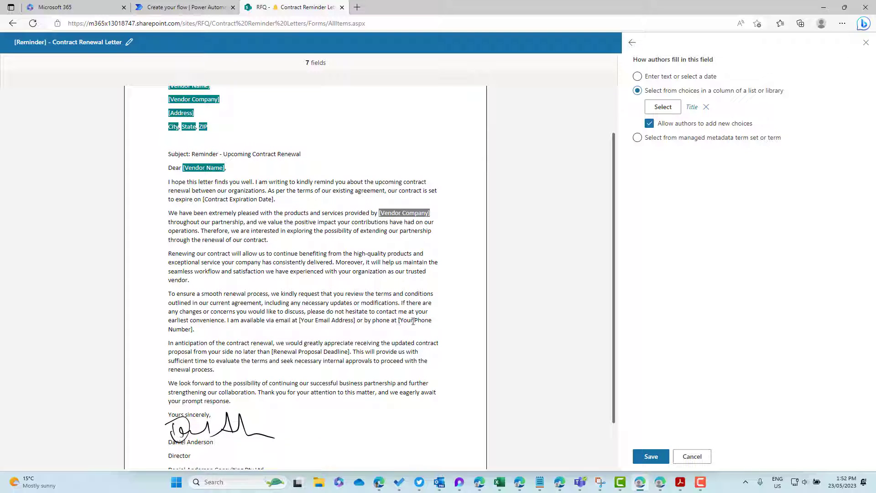
left_click(417, 325)
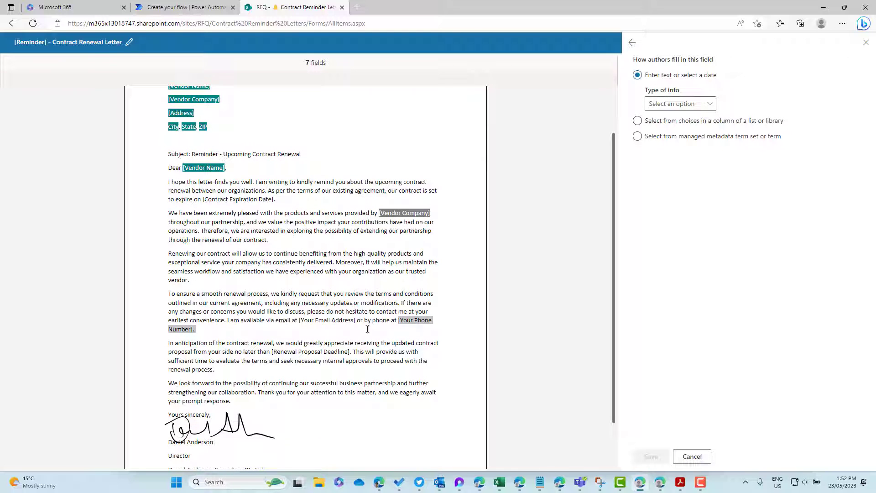
Step: Abandon the unfinished field and save the Contract Renewal Letter template as a draft
left_click(311, 322)
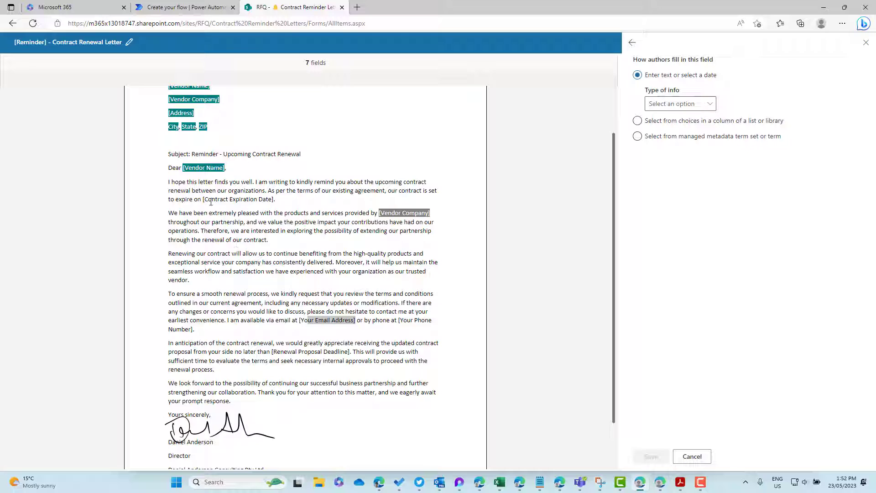
left_click_drag(203, 200, 277, 203)
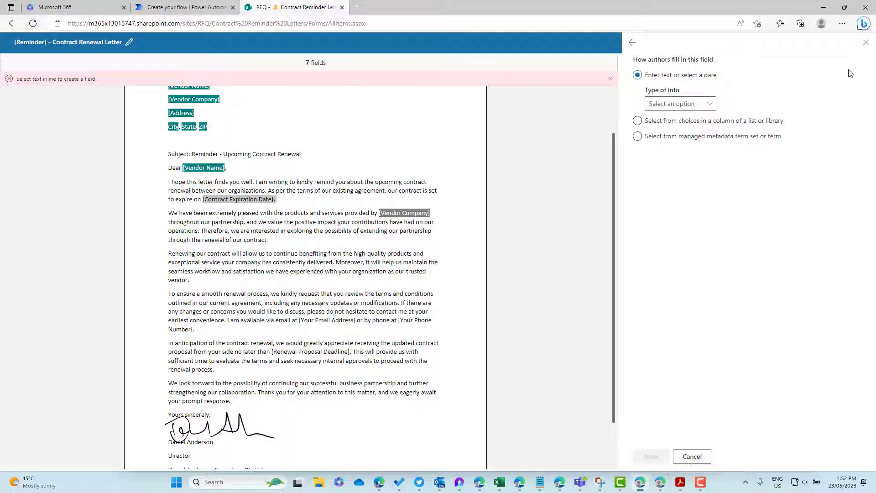
left_click(867, 44)
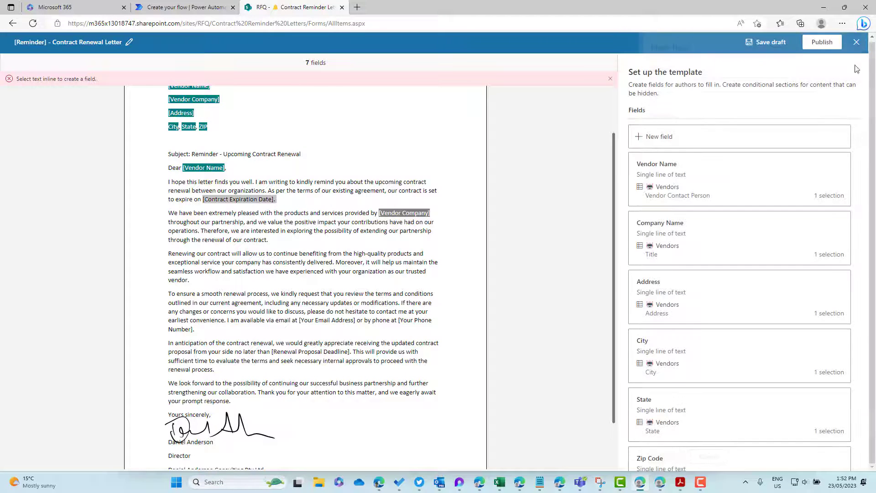
left_click(775, 44)
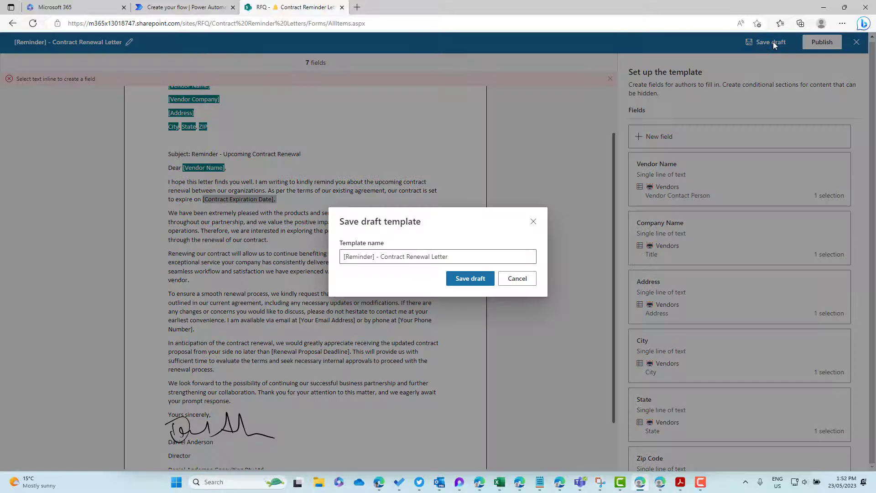
left_click(471, 280)
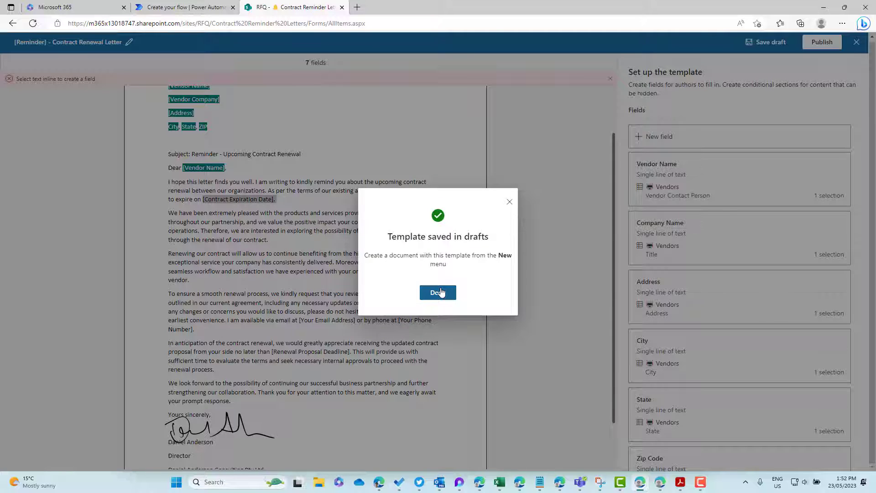
left_click(441, 292)
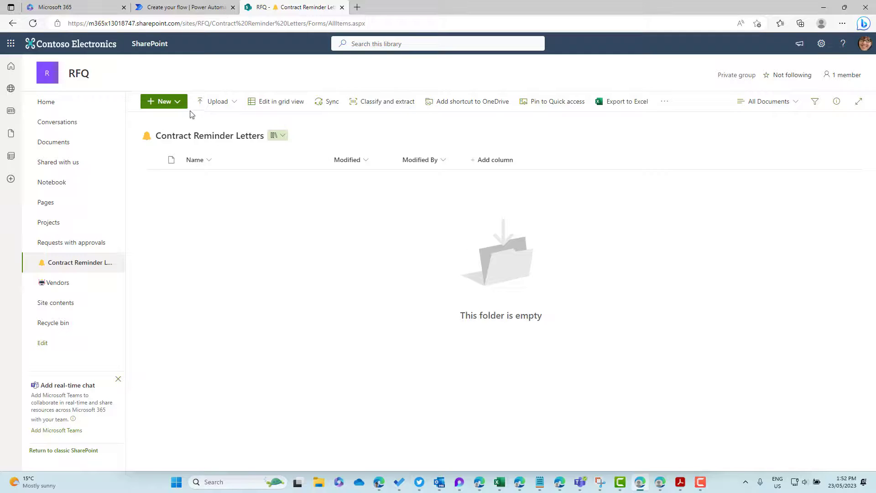
Step: View the draft reminder template's options in the New menu settings, then dismiss them
left_click(177, 102)
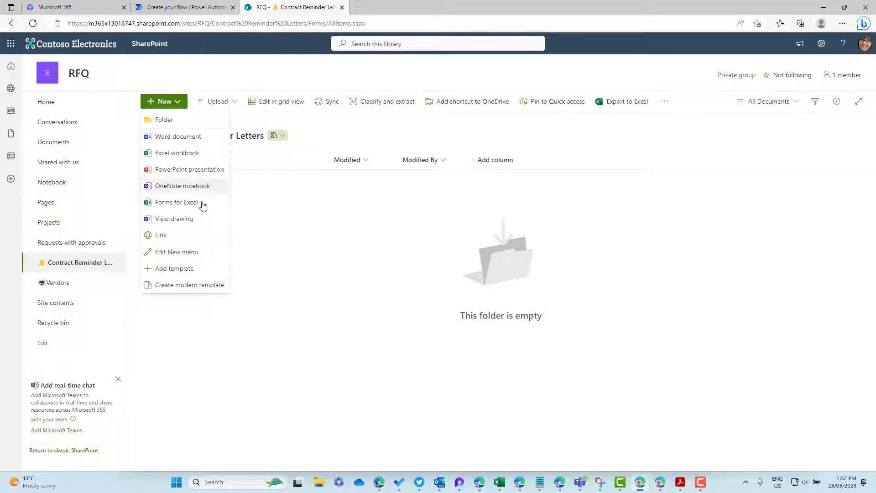
left_click(192, 257)
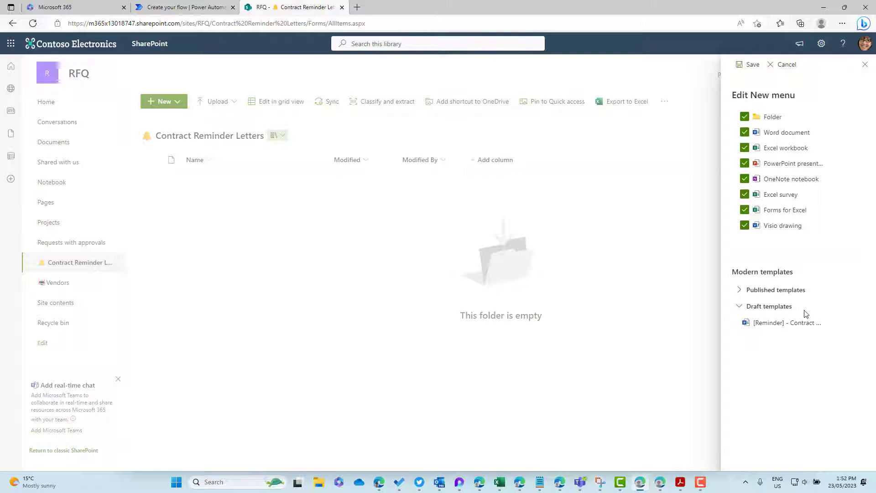
mouse_move(859, 325)
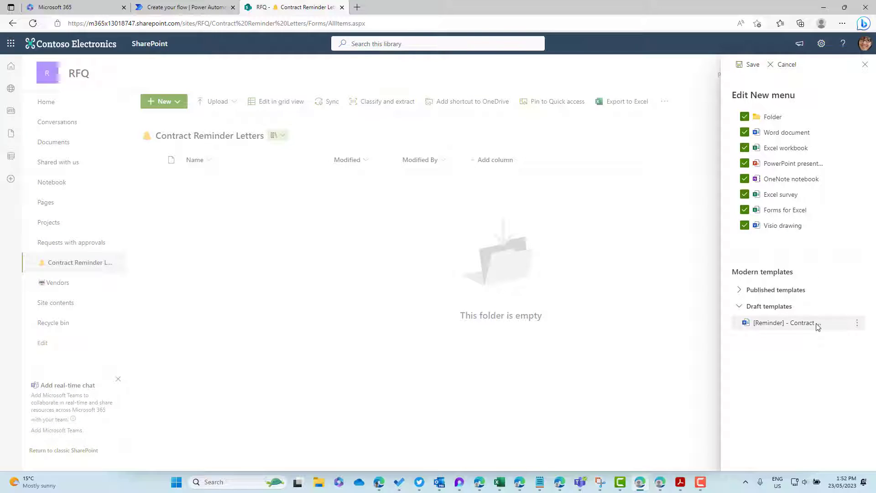
left_click(858, 323)
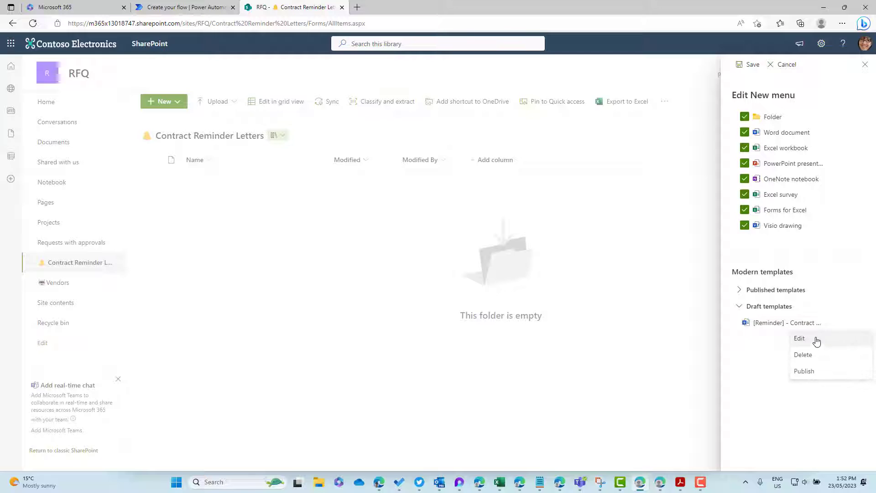
right_click(817, 345)
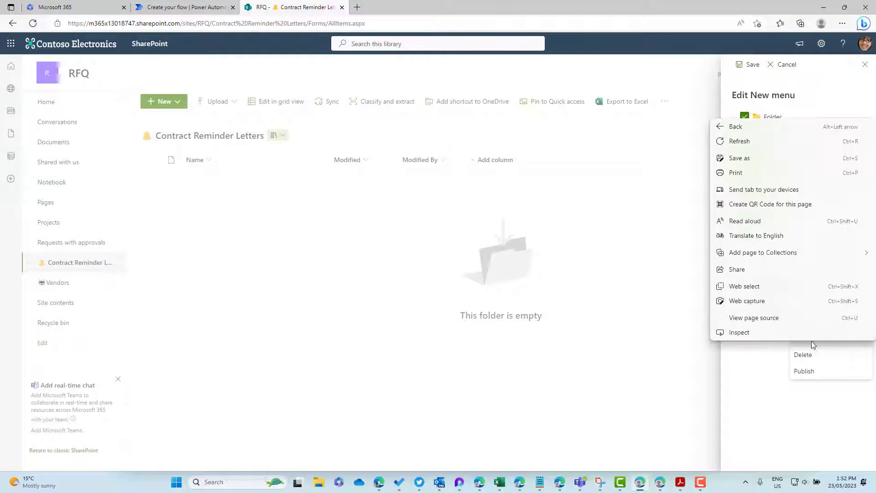
left_click(778, 354)
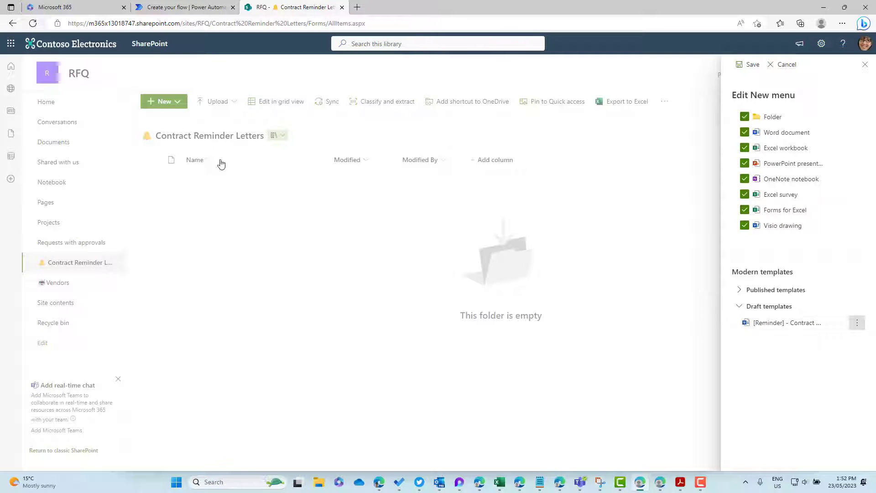
Step: Close the New menu settings, visit the Vendors list, then switch to the renewal letter in Word
left_click(865, 64)
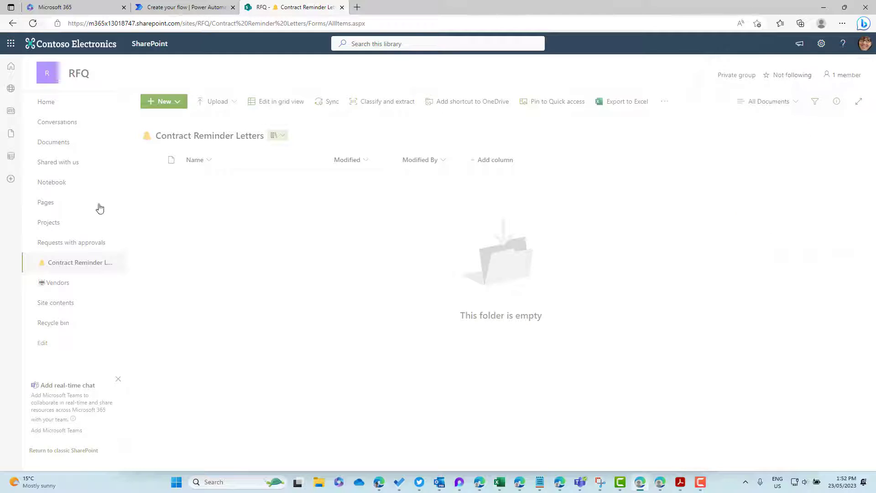
left_click(67, 286)
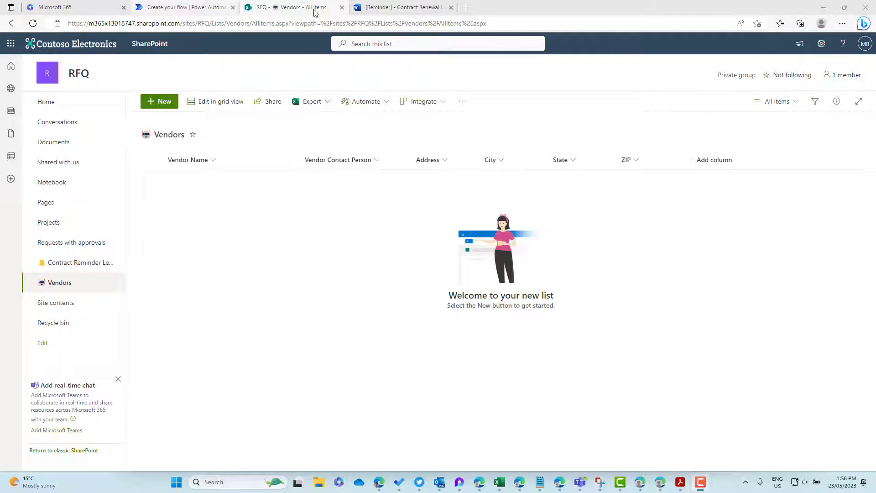
left_click(384, 7)
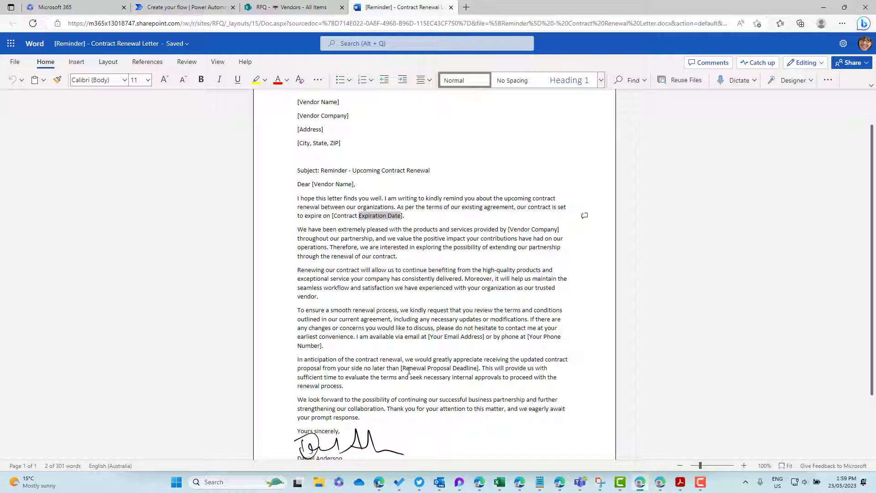
left_click_drag(405, 369, 467, 368)
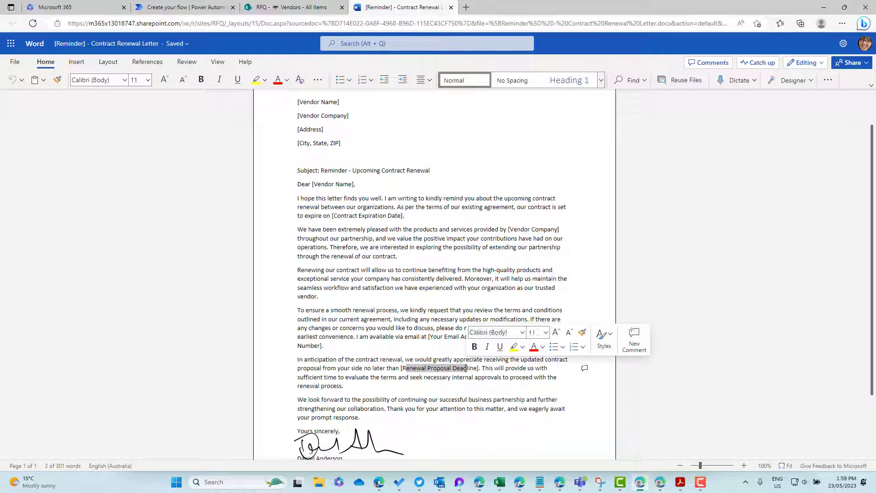
Step: Add a RenewalDate date-and-time column to the Vendors list
left_click(297, 8)
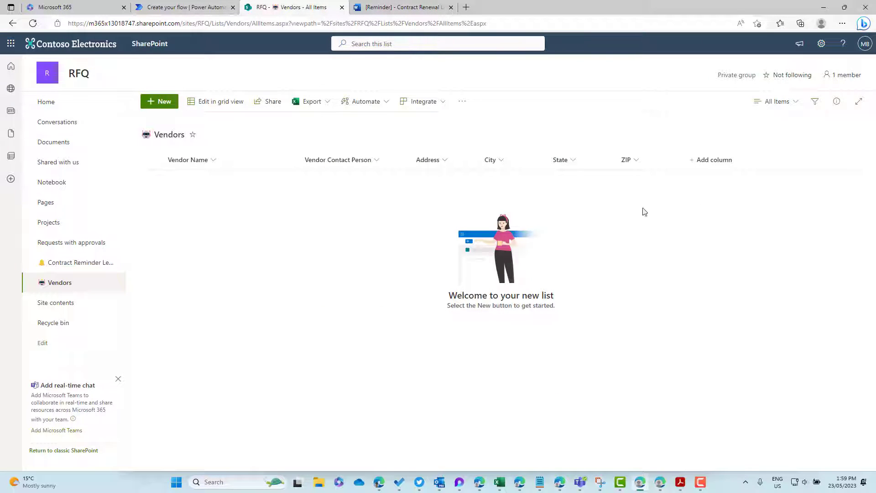
left_click(725, 159)
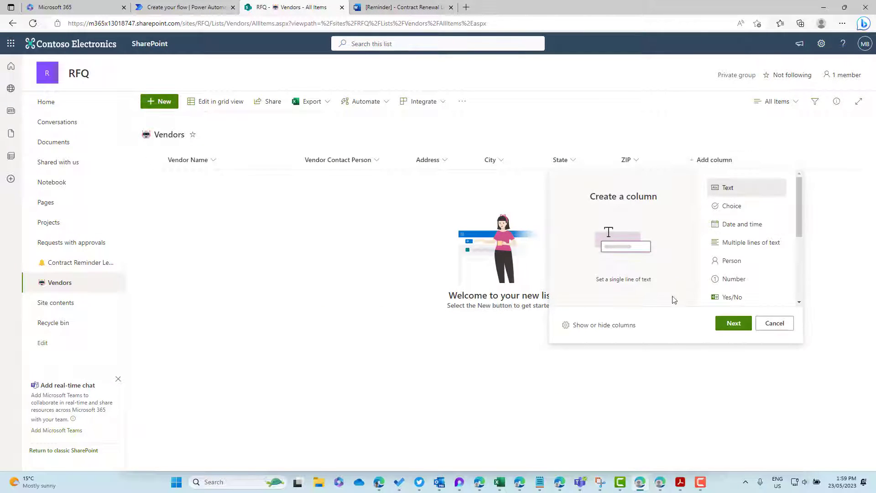
left_click(730, 229)
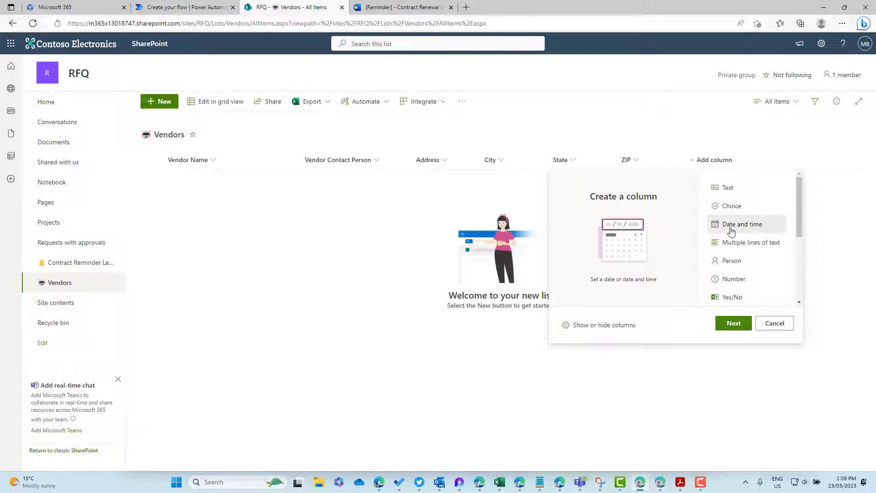
left_click(735, 325)
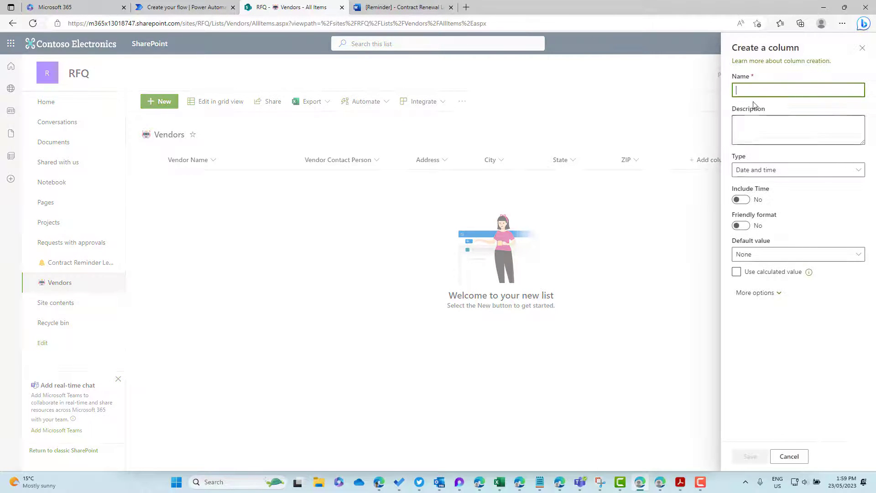
type("RenewalDate")
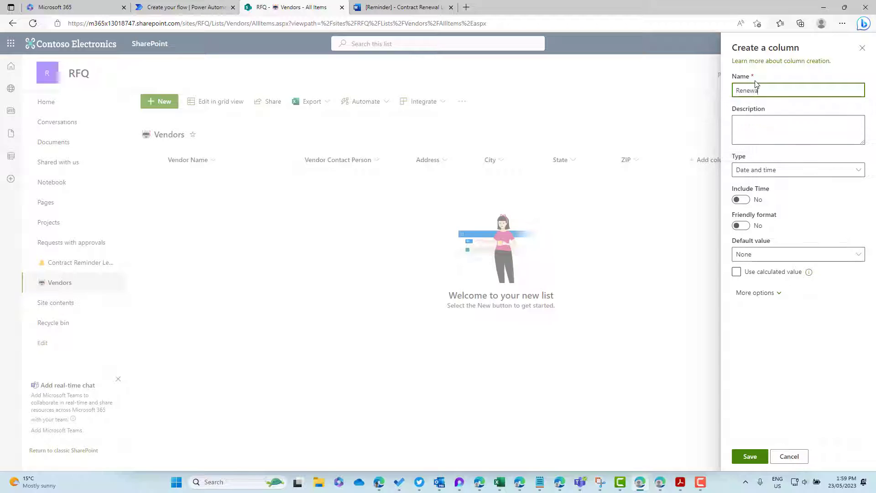
left_click(757, 457)
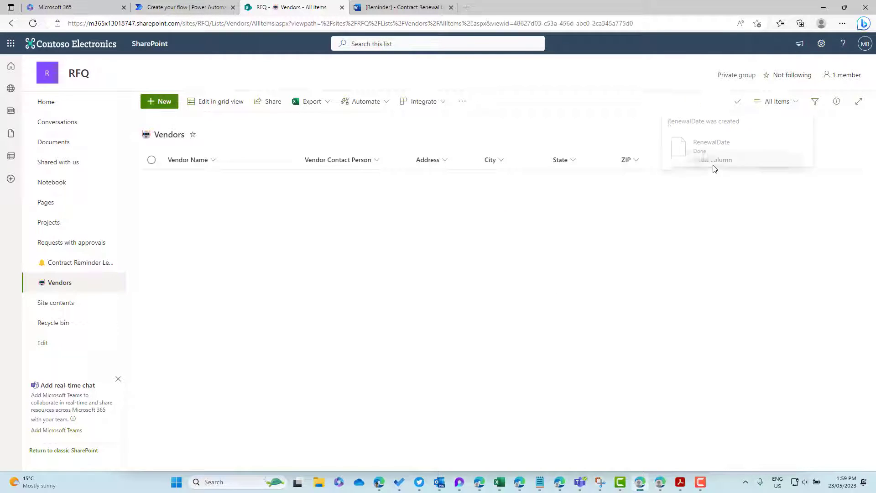
left_click(737, 101)
left_click(862, 49)
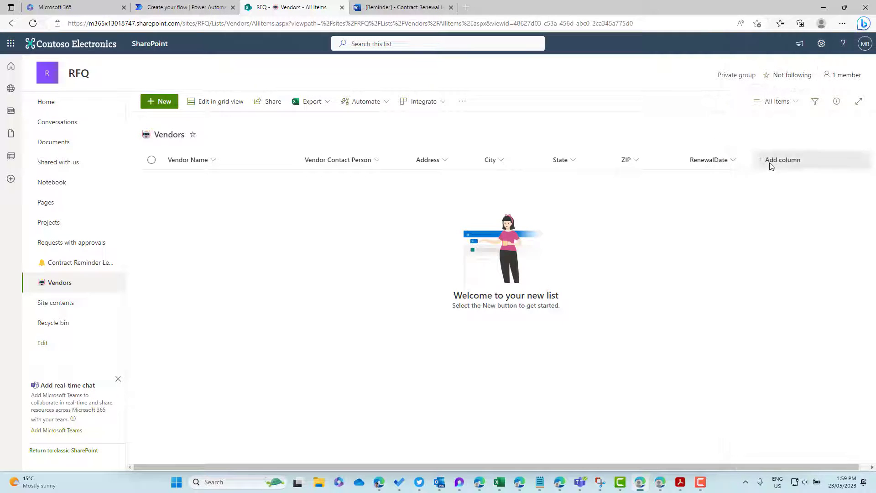
Step: Add an ExpiryDate date-and-time column to Vendors and return to the Contract Reminder Letters library
left_click(782, 160)
left_click(810, 224)
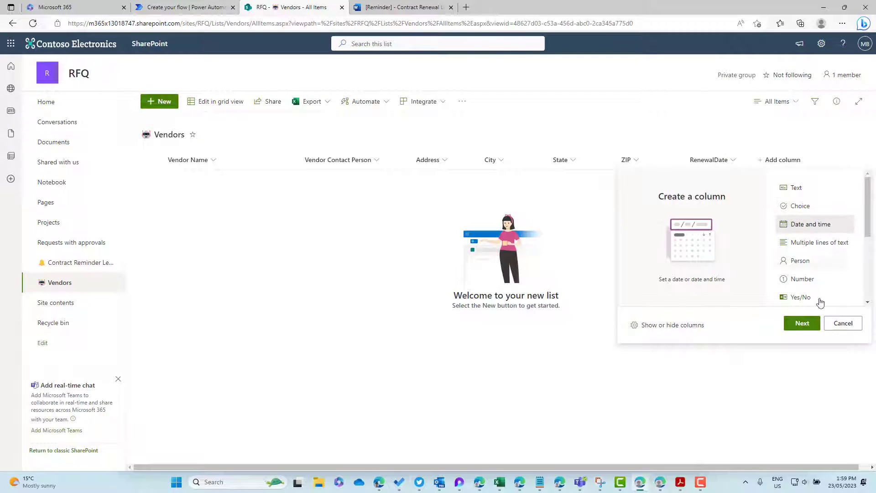
left_click(800, 323)
type("Expirey")
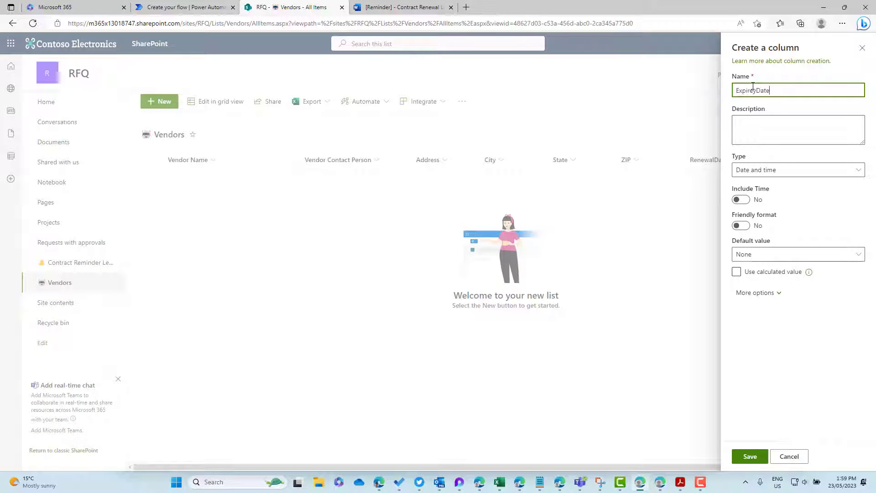
type("Date")
left_click(749, 456)
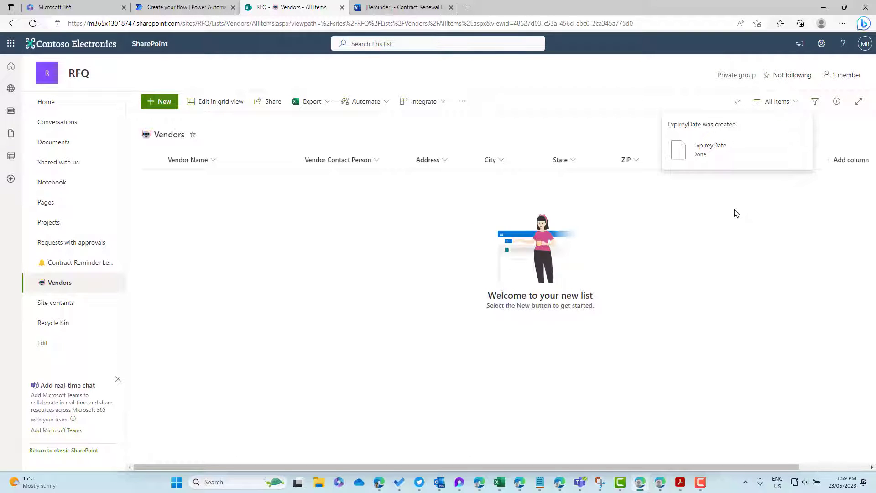
left_click(393, 7)
left_click(297, 7)
left_click(69, 264)
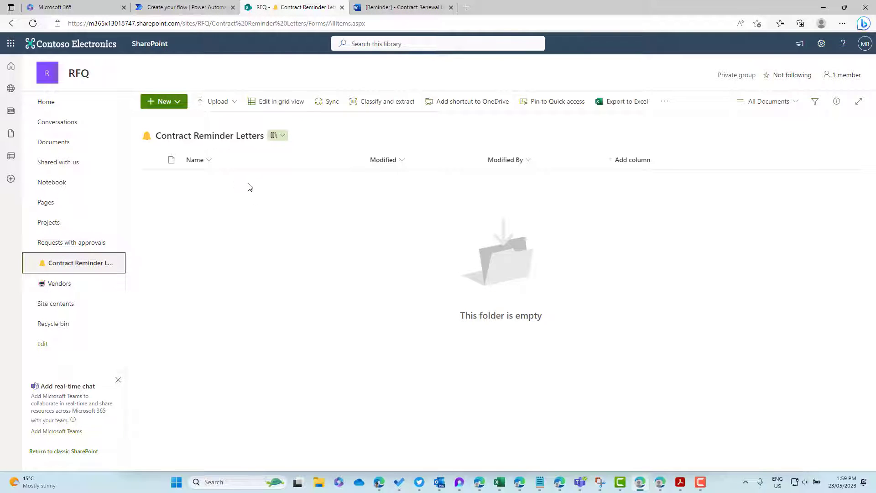
Step: Open the draft Contract Renewal Letter template for editing and select its [Contract Expiration Date] placeholder
left_click(162, 101)
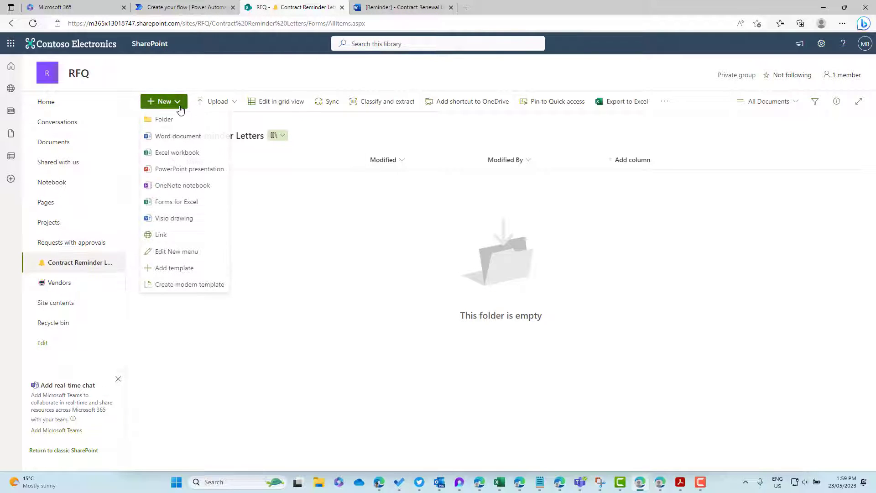
left_click(182, 252)
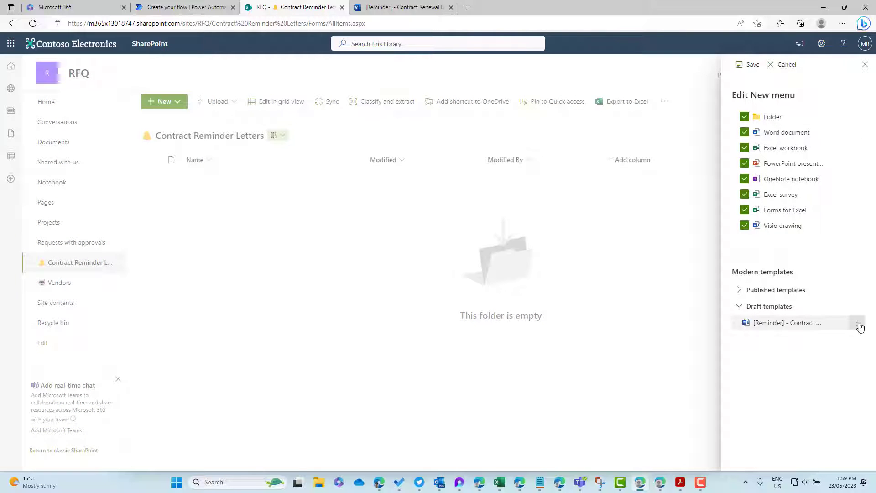
left_click(858, 325)
left_click(822, 340)
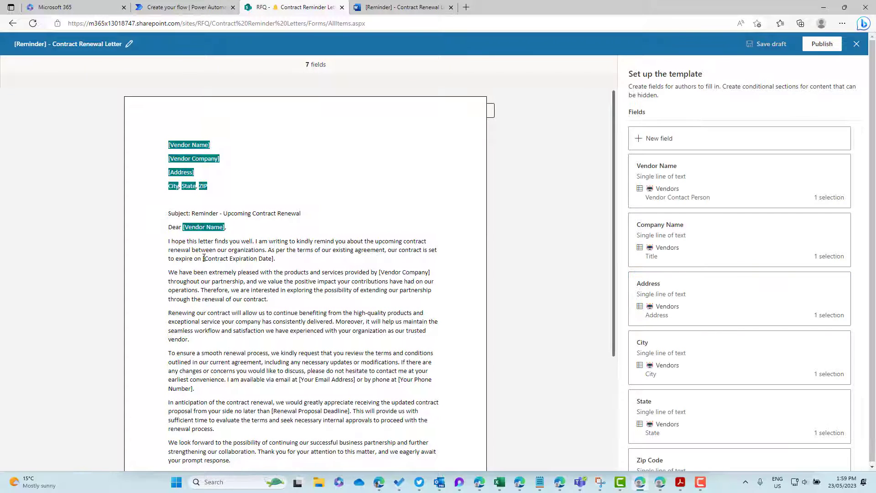
left_click_drag(216, 259, 269, 260)
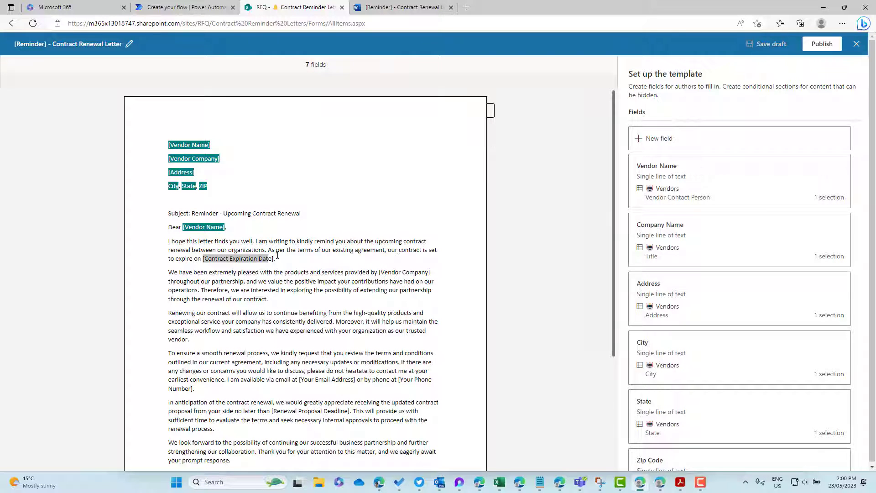
left_click(275, 259)
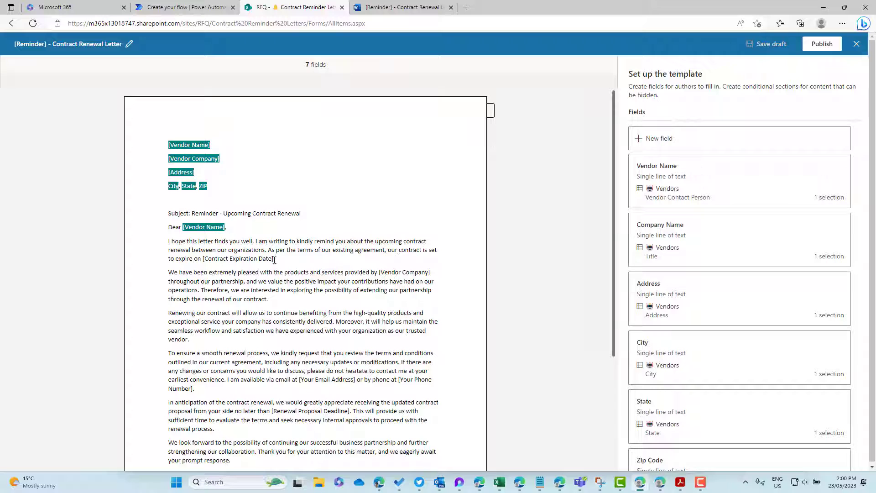
left_click_drag(274, 260, 211, 260)
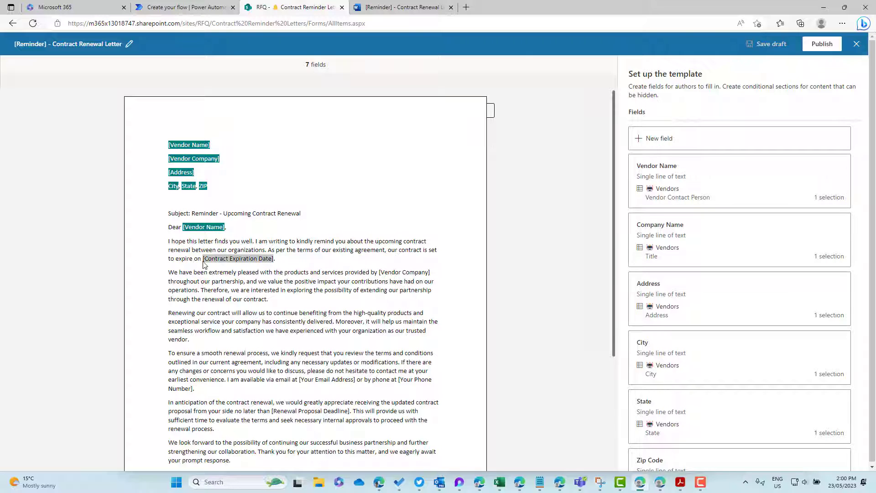
Step: Start an Expiration Date field for the selected placeholder, filled from a list column
left_click(670, 140)
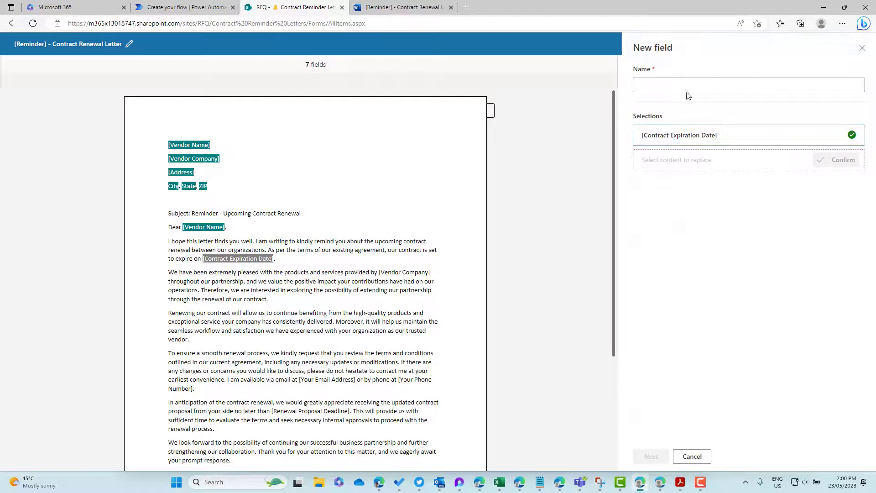
left_click(686, 85)
type("Expiration Da")
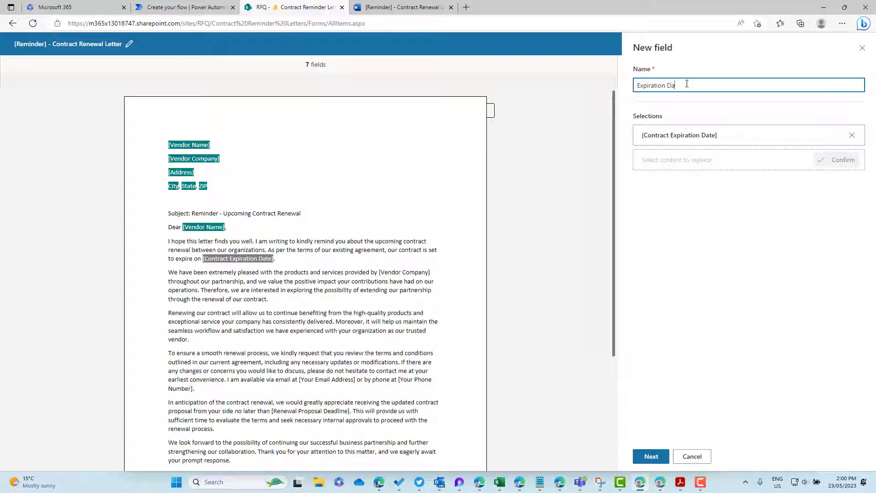
type("te")
left_click(651, 456)
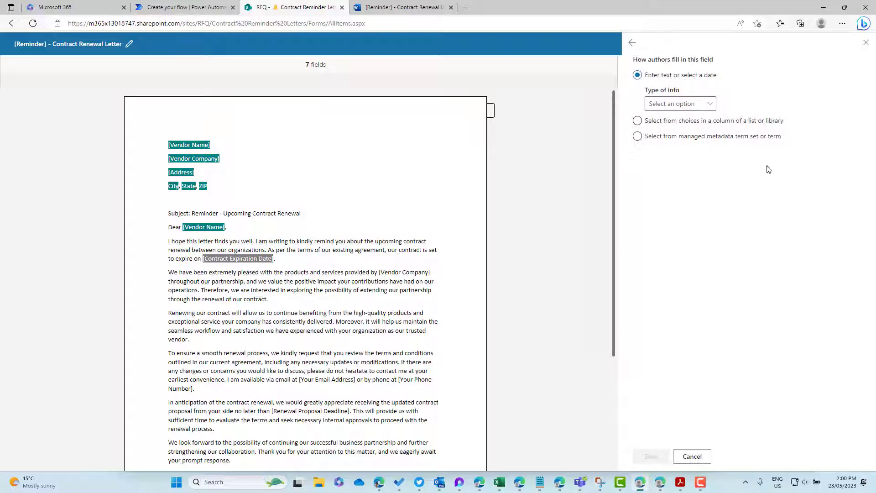
left_click(637, 120)
left_click(664, 107)
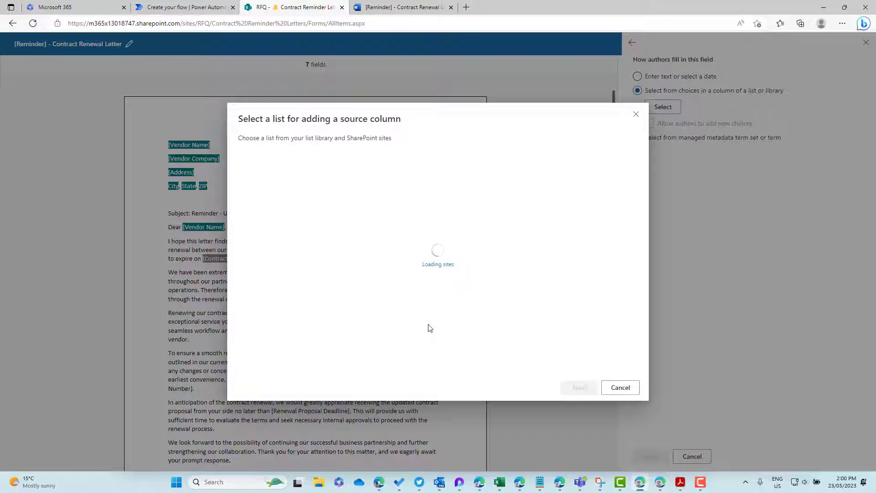
Step: Source the Expiration Date field from the Vendors list's ExpiryDate column and save it
left_click(441, 341)
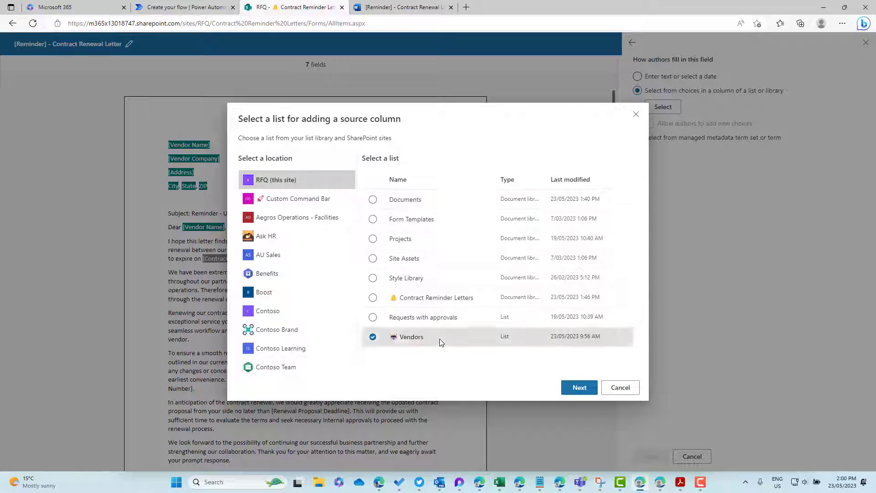
left_click(579, 388)
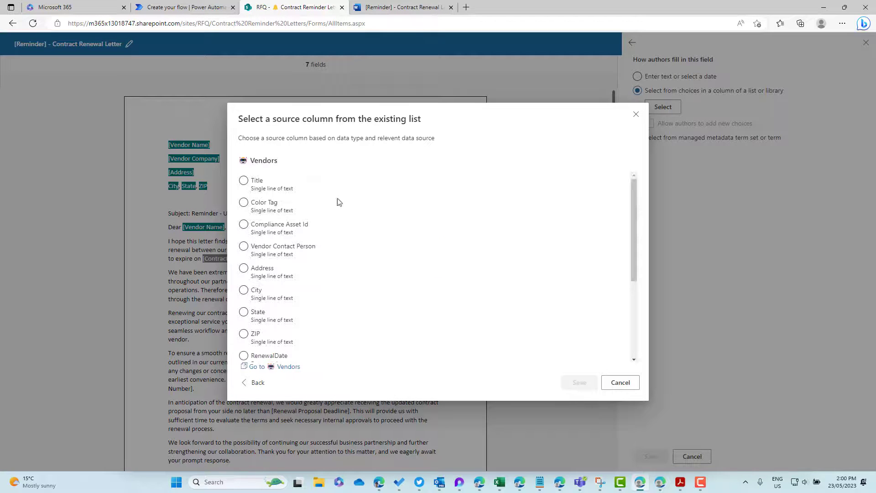
left_click(298, 251)
scroll(300, 250, "down", 2)
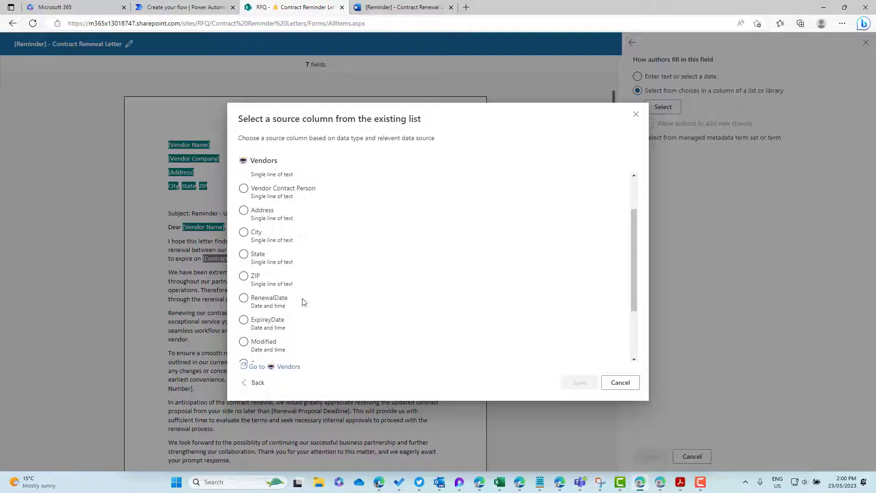
left_click(271, 322)
left_click(580, 383)
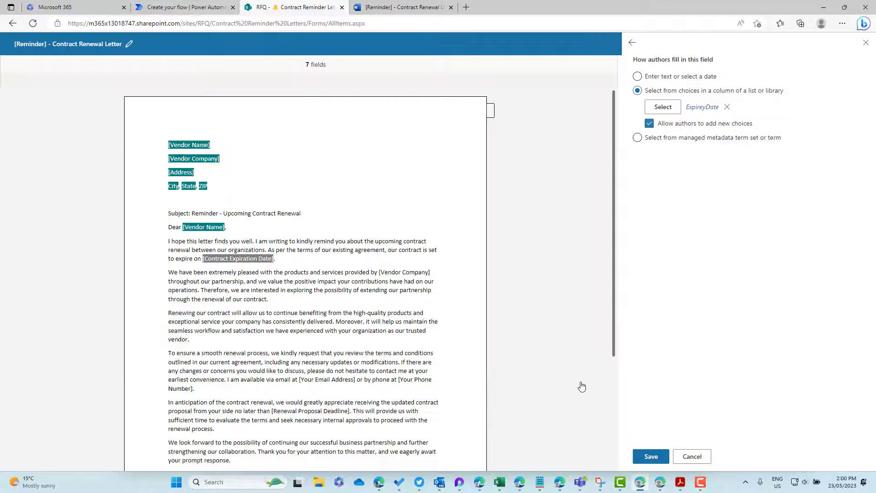
left_click(651, 456)
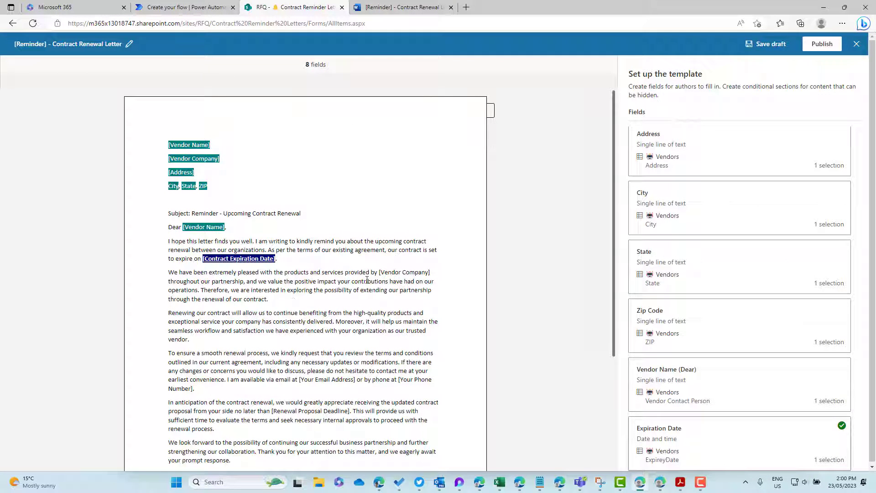
scroll(367, 281, "down", 3)
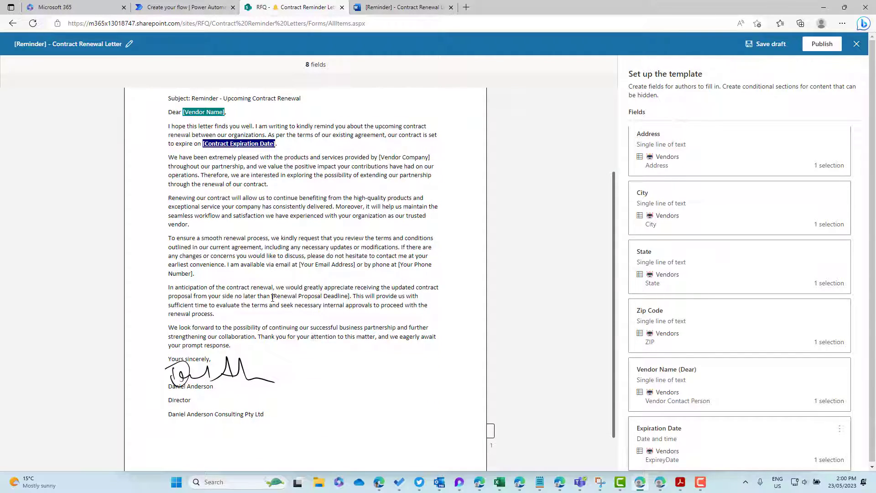
Step: Select [Renewal Proposal Deadline] and start a new field named Deadline
left_click_drag(278, 297, 349, 297)
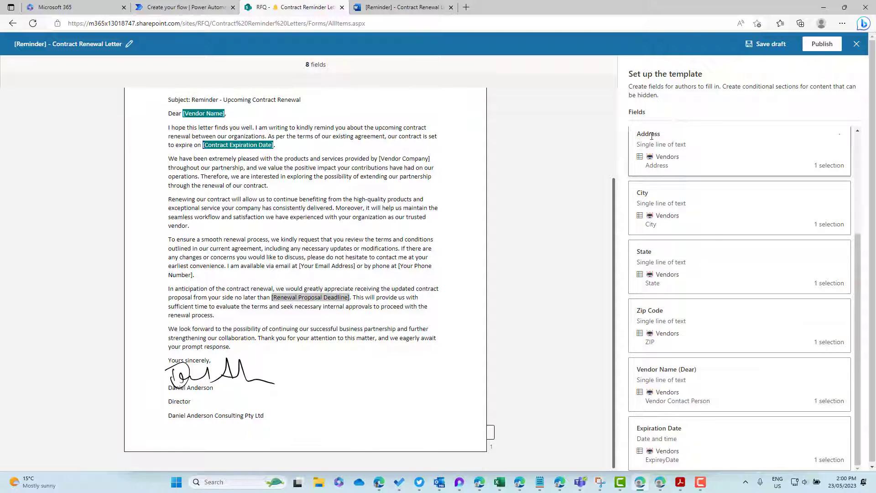
scroll(710, 228, "up", 3)
left_click(693, 138)
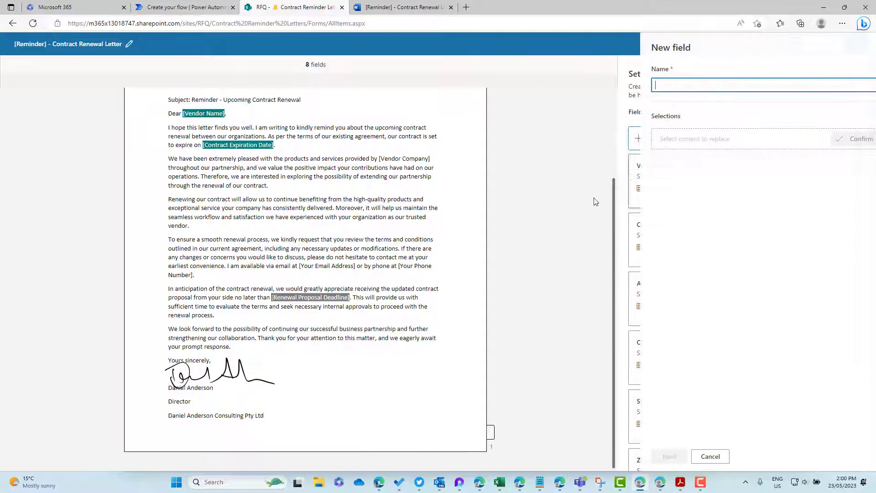
left_click(685, 82)
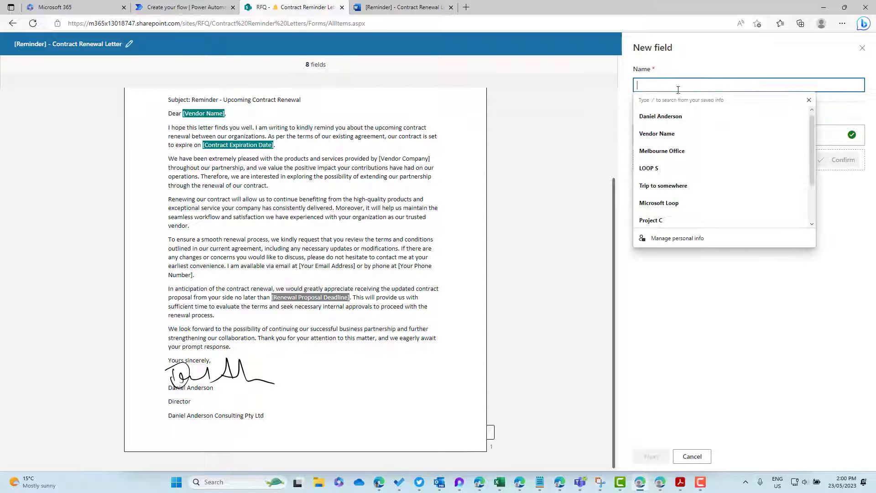
type("Deadline")
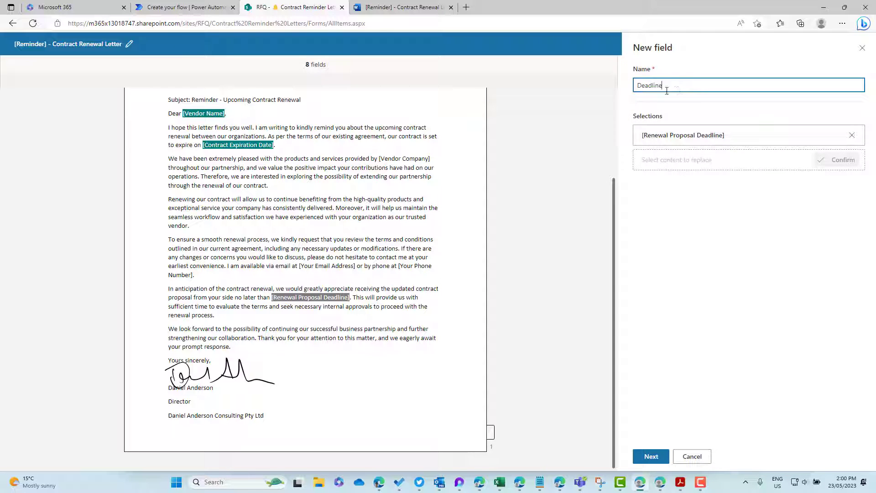
Step: Source the Deadline field from the Vendors RenewalDate column, then select the [Your Email Address] placeholder
left_click(648, 456)
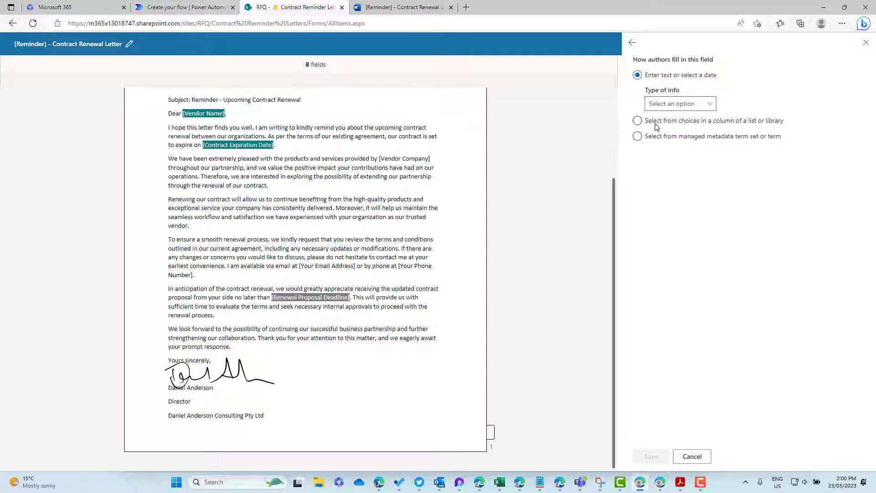
left_click(656, 122)
left_click(661, 109)
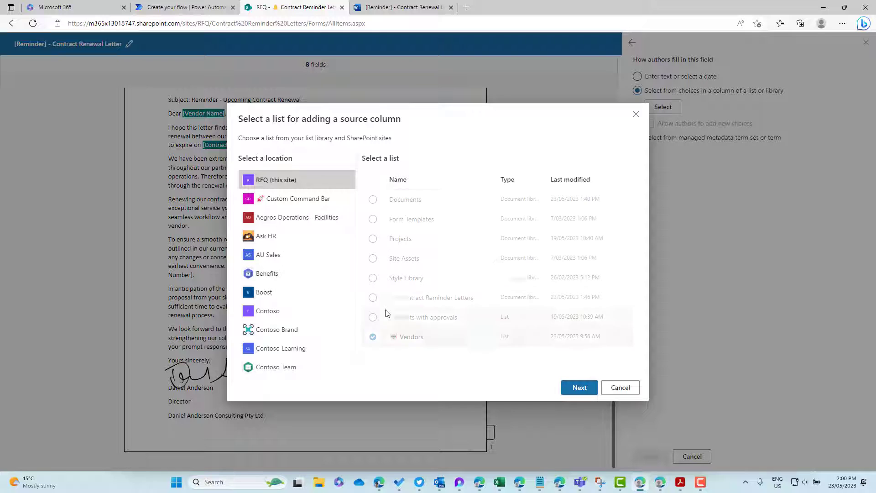
left_click(570, 392)
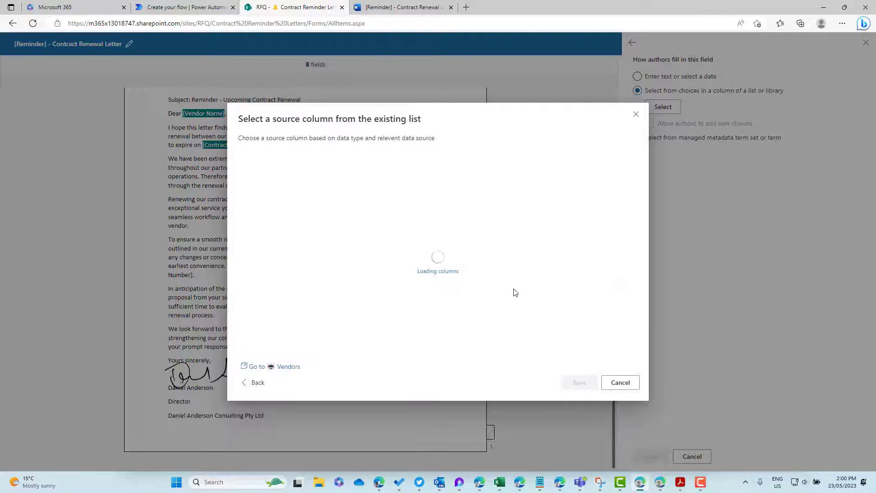
scroll(283, 257, "down", 3)
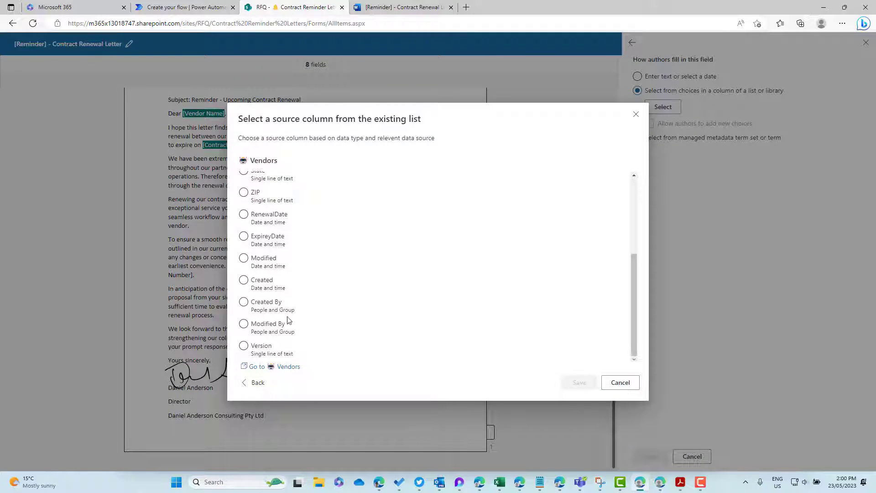
left_click(285, 218)
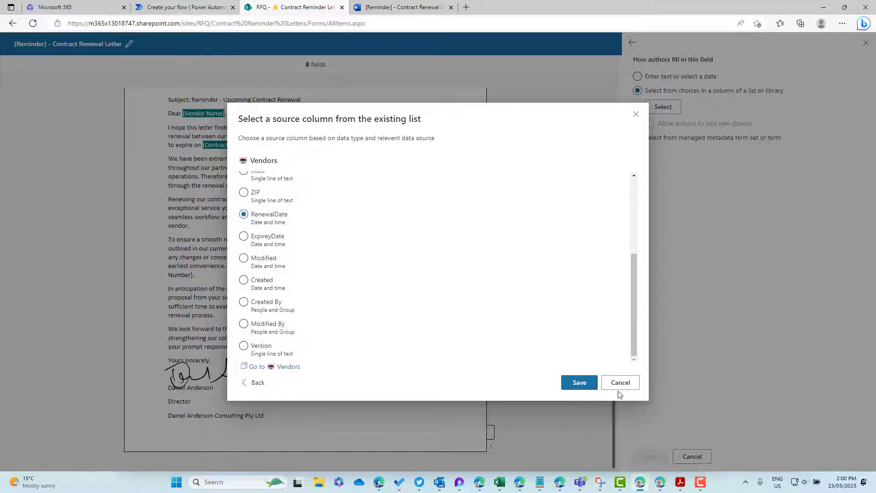
left_click(580, 383)
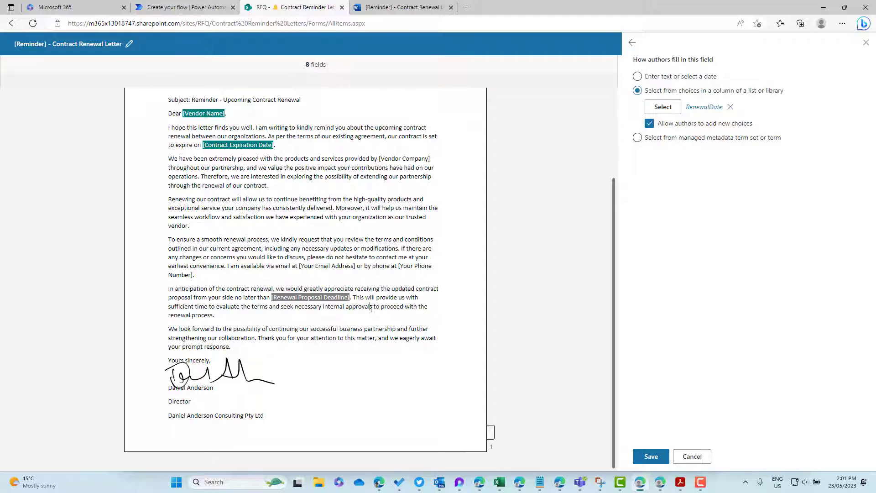
left_click_drag(301, 267, 357, 265)
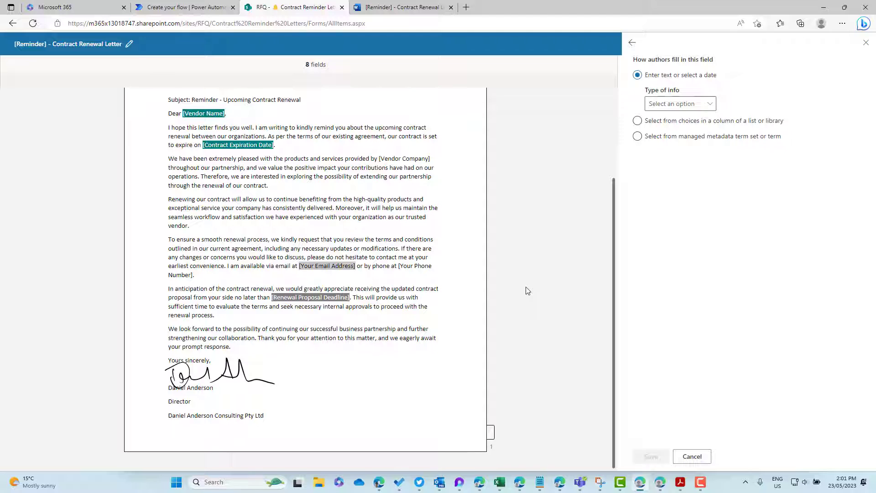
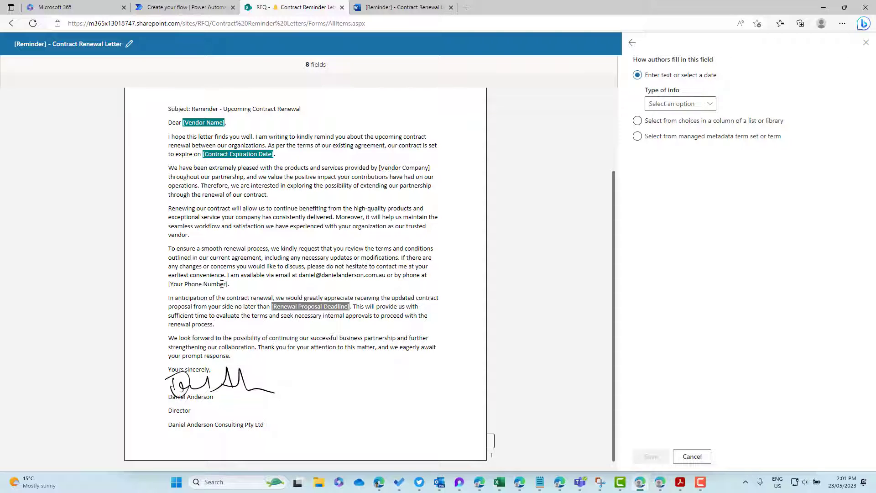
Step: Replace the email and phone placeholders with the sender's email address and phone number
left_click_drag(229, 283, 168, 284)
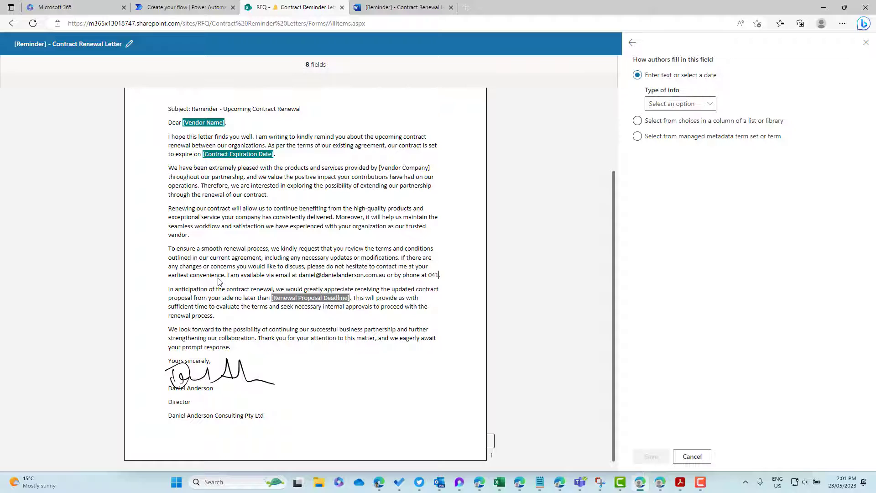
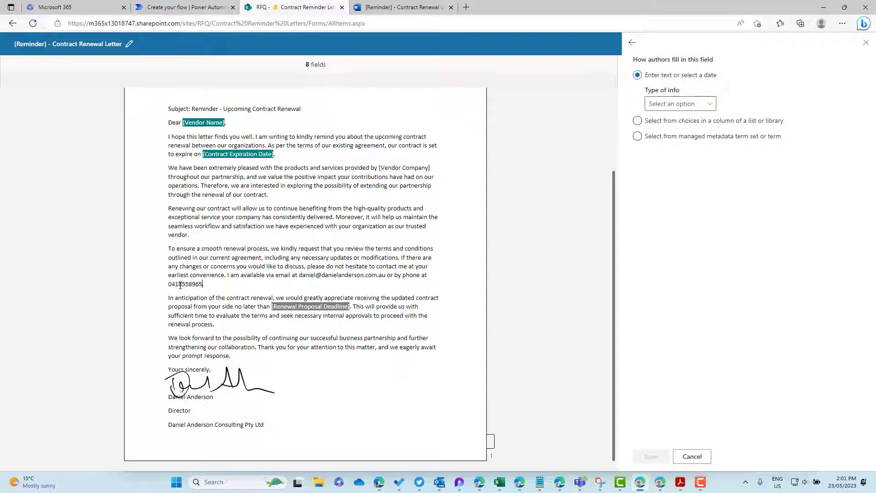
Step: Check the renewal letter in Word for the web, then return to the template editor
left_click(397, 7)
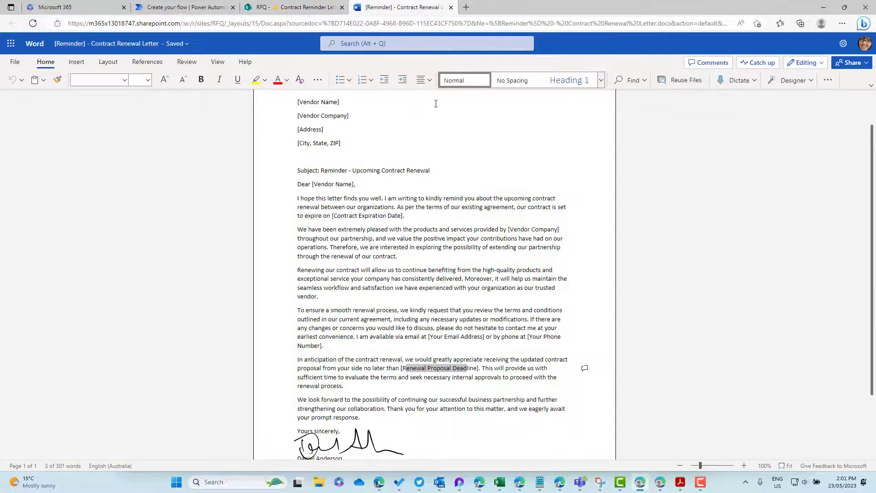
scroll(467, 218, "up", 2)
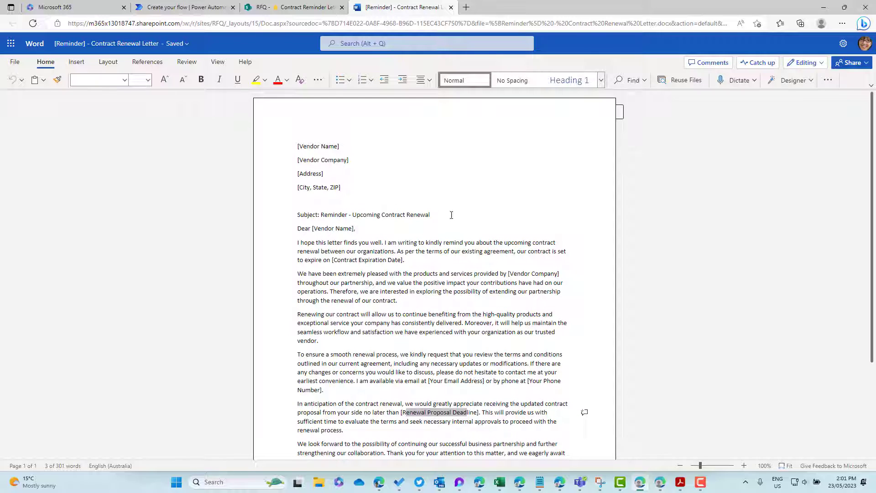
left_click(301, 7)
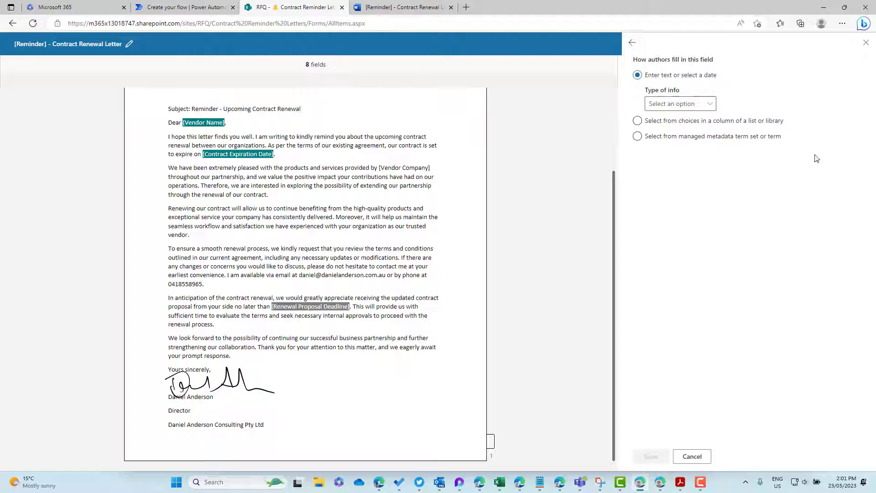
Step: Publish the updated [Reminder] - Contract Renewal Letter template and dismiss the confirmation
left_click(865, 43)
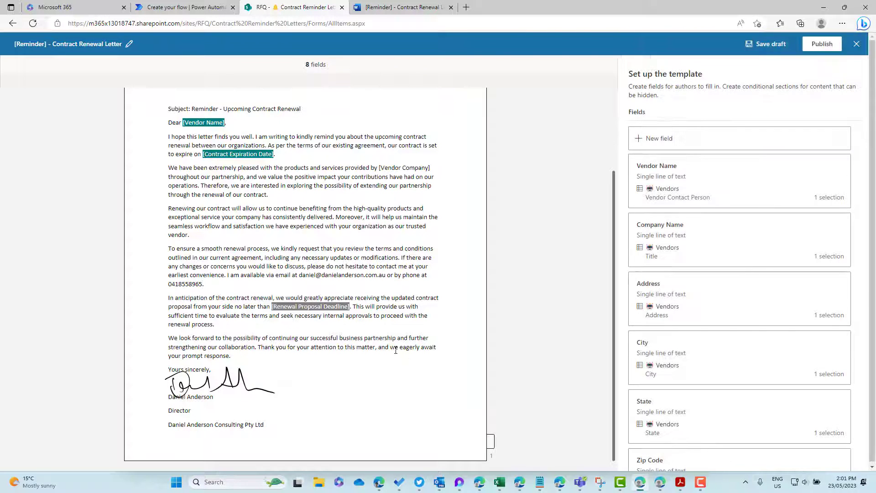
left_click(822, 44)
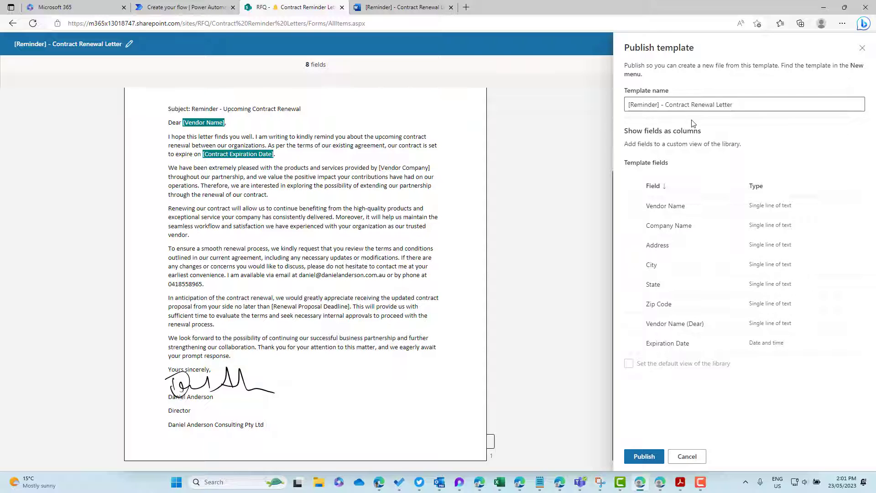
left_click(644, 456)
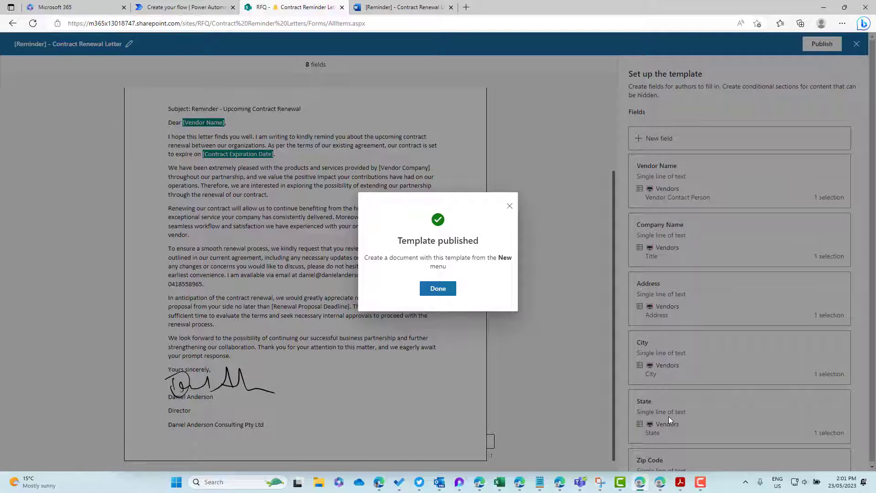
left_click(442, 290)
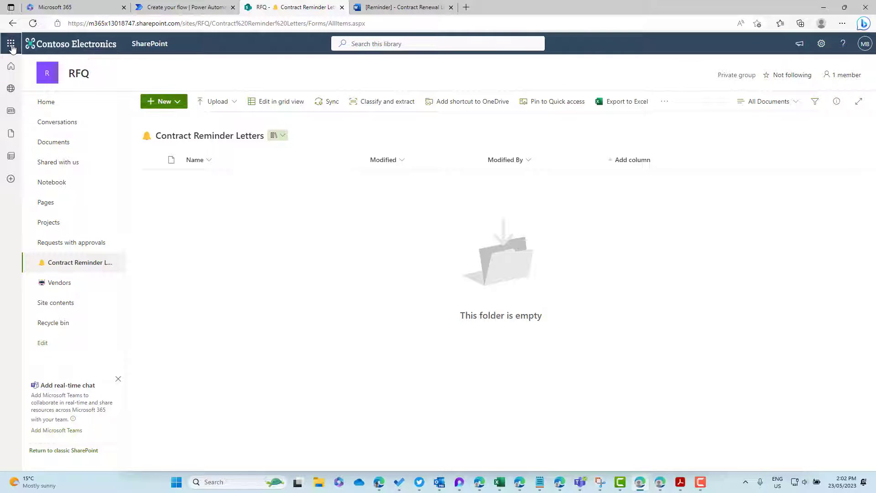
Step: Launch Power Automate from the Microsoft 365 app launcher
left_click(11, 45)
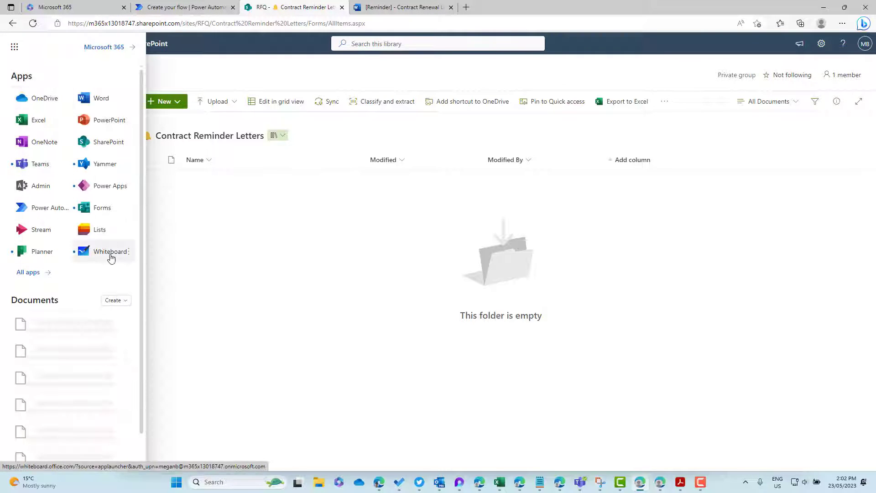
left_click(43, 208)
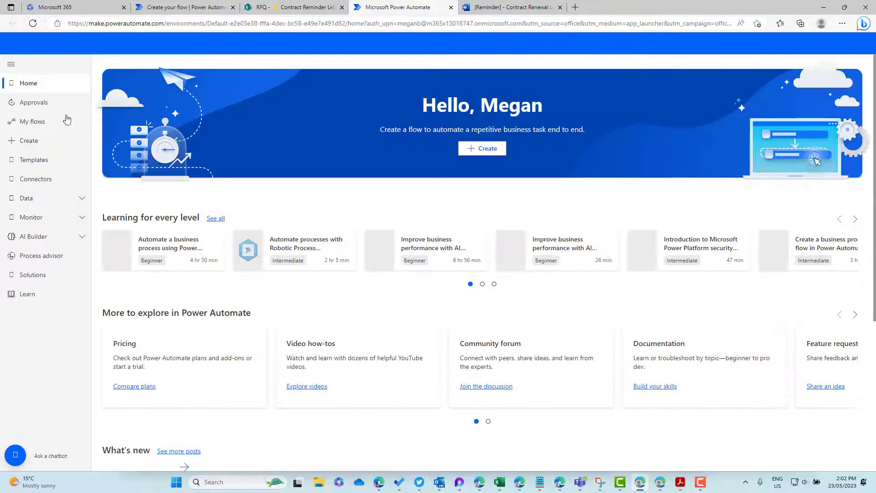
Step: Create an instant cloud flow named 'Generate Renewal Letters' with a manual trigger
left_click(43, 144)
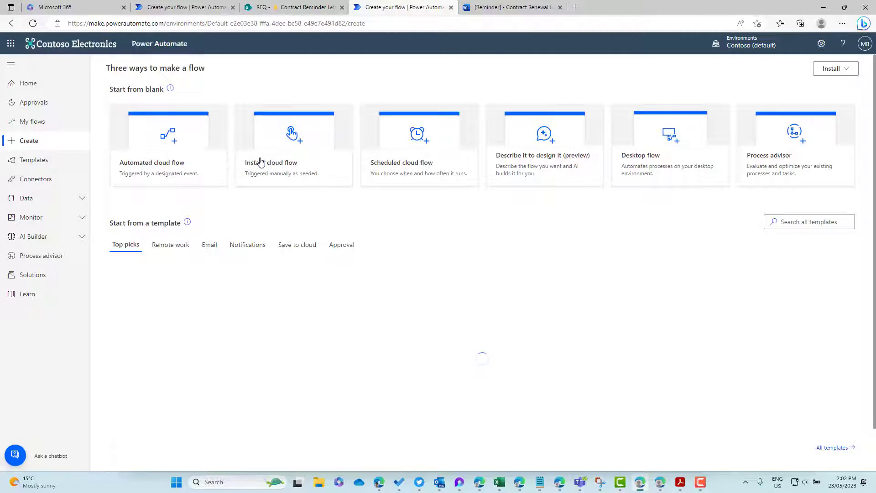
left_click(353, 176)
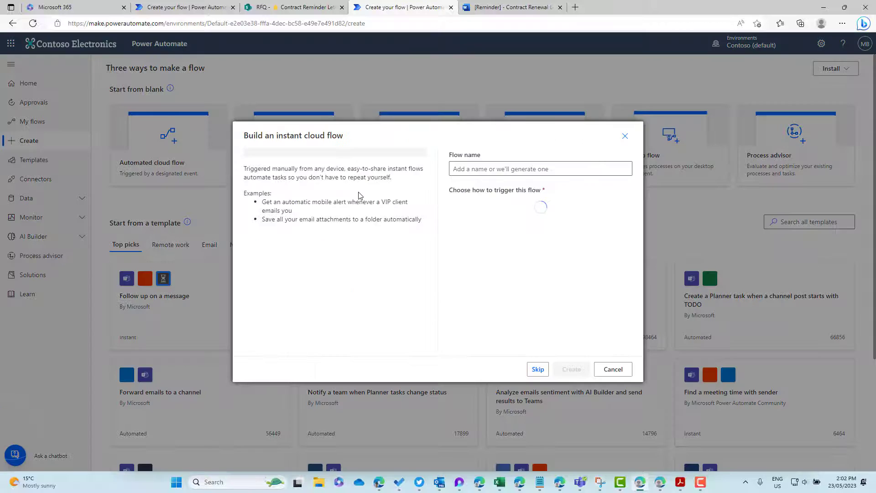
left_click(502, 173)
type("Generate Renewa")
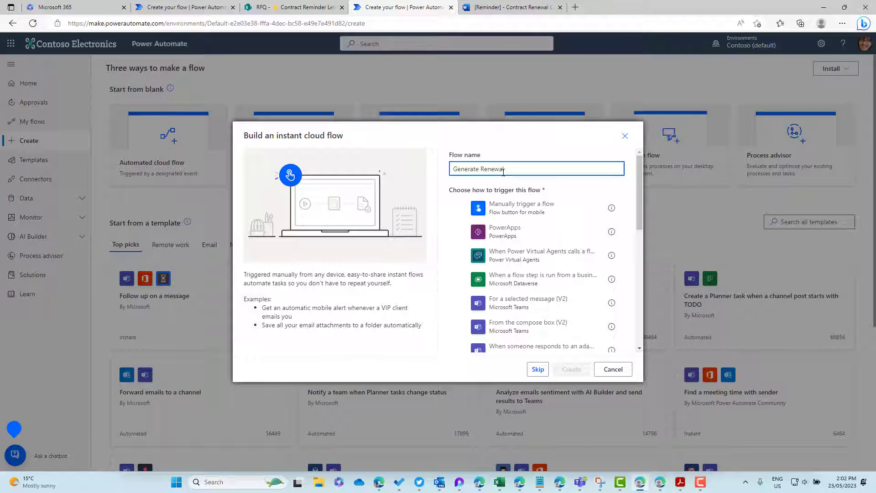
type("l Letters")
left_click(520, 207)
left_click(572, 369)
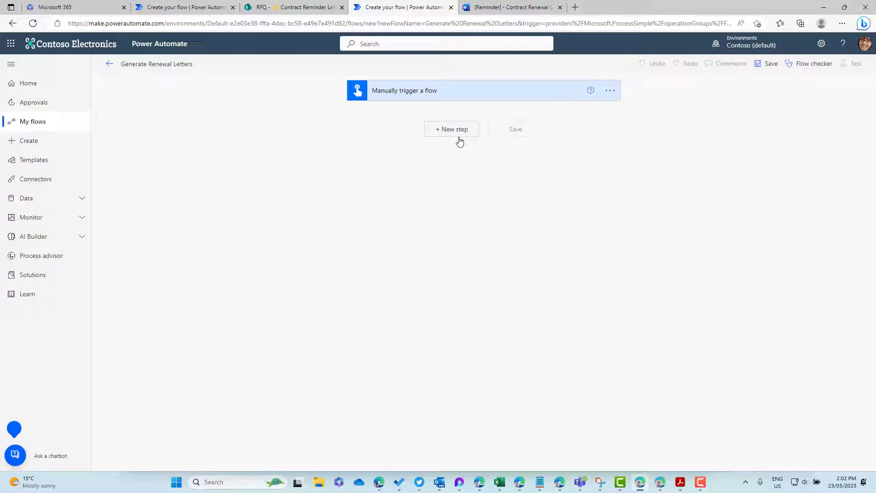
Step: Add the 'Generate document using Microsoft Syntex' action to the flow
left_click(456, 132)
type("Generate")
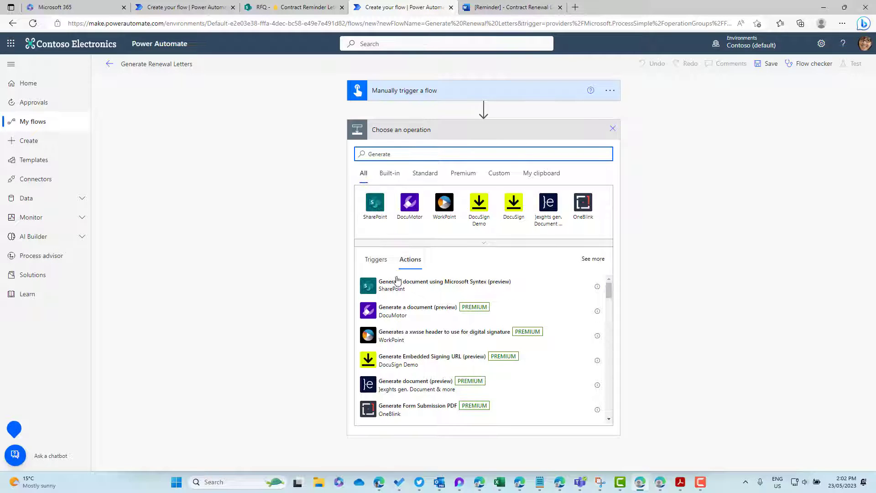
left_click(440, 288)
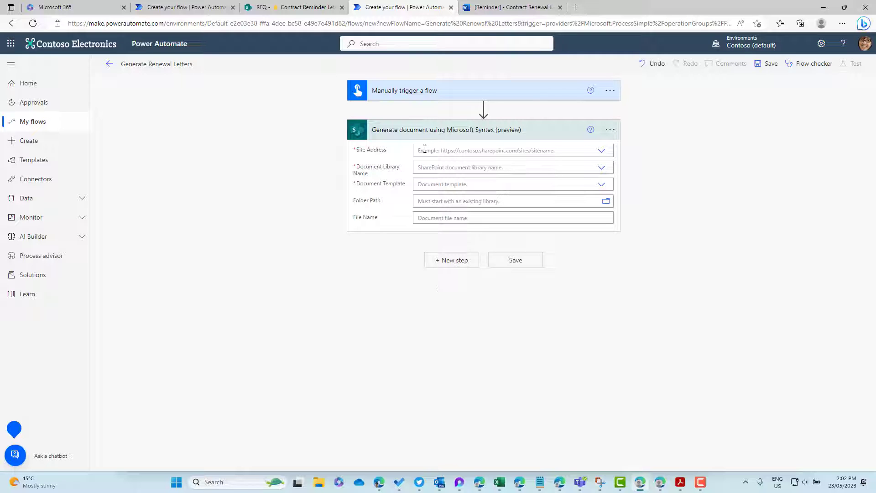
Step: Point it at the RFQ site, Contract Reminder Letters library and Contract Renewal Letter template
left_click(425, 150)
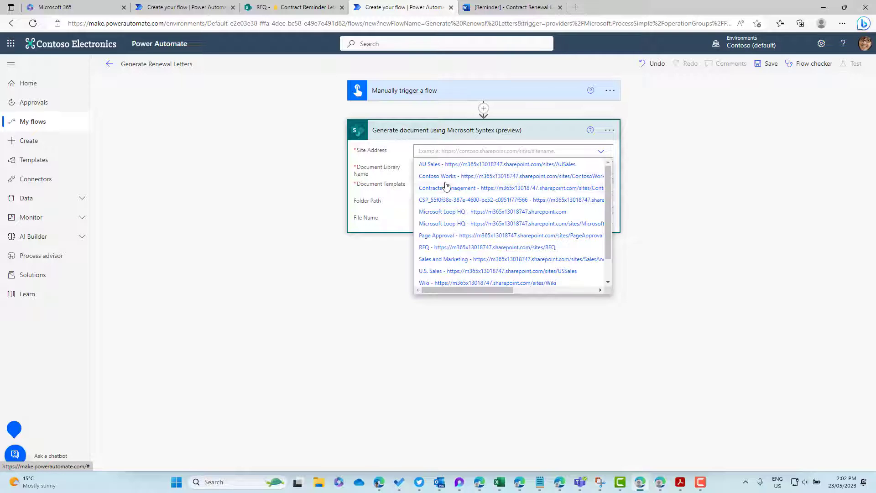
left_click(445, 248)
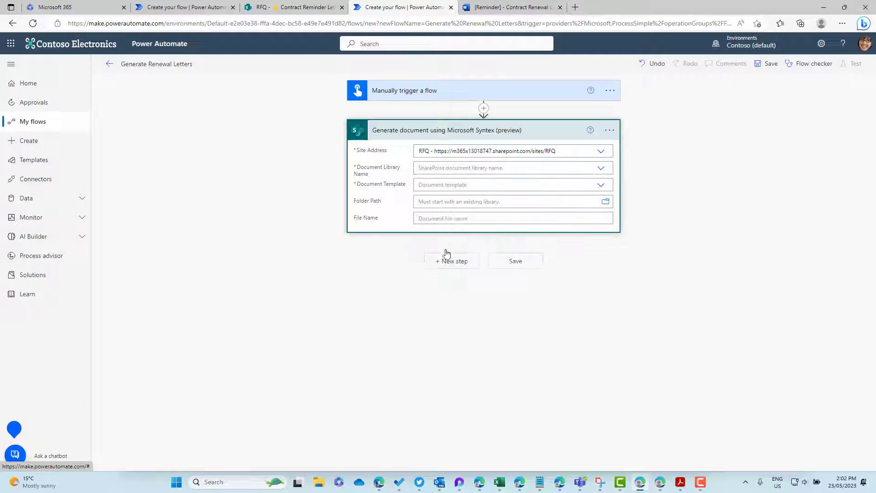
left_click(424, 168)
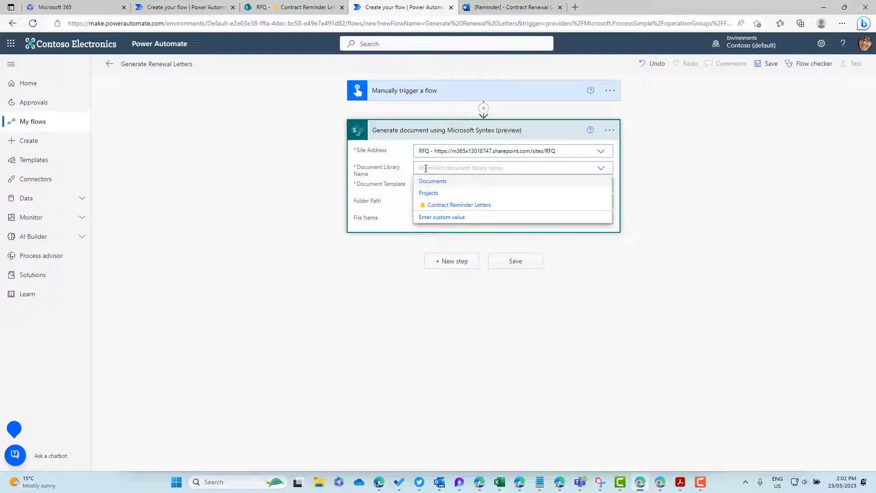
left_click(449, 205)
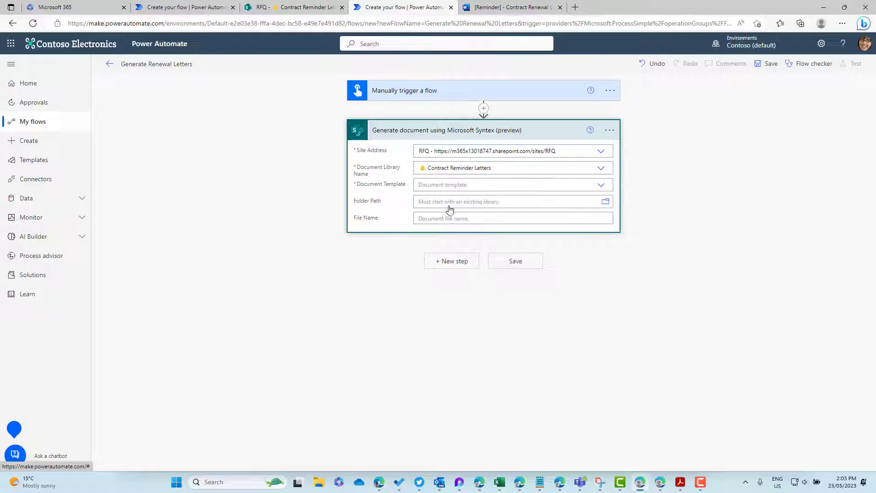
left_click(438, 185)
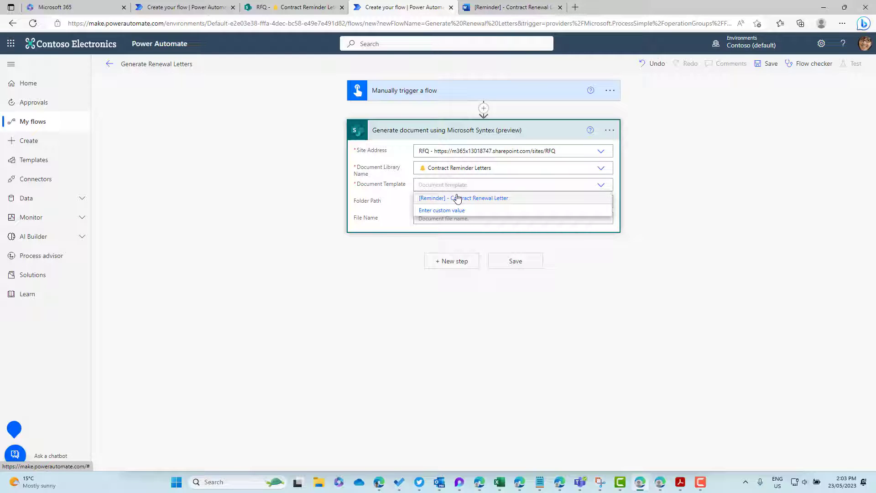
left_click(458, 198)
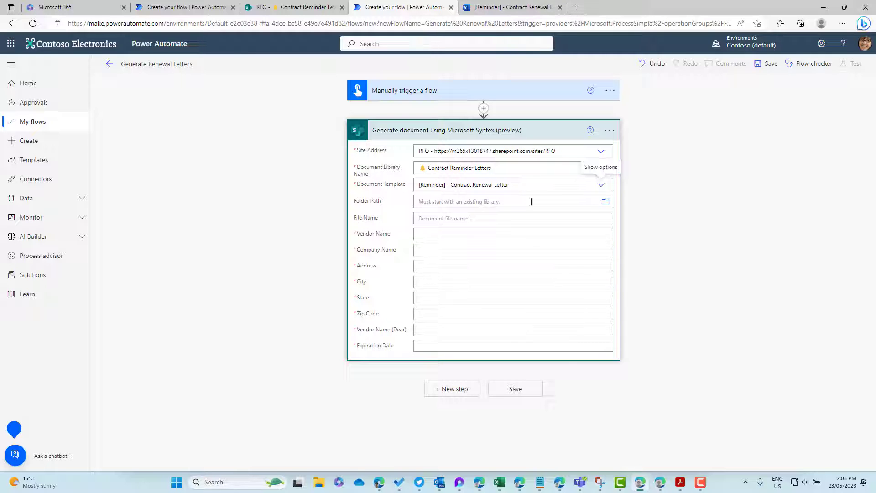
Step: Set the output folder to /Contract Reminder Letters and begin inserting a step before generation
left_click(605, 203)
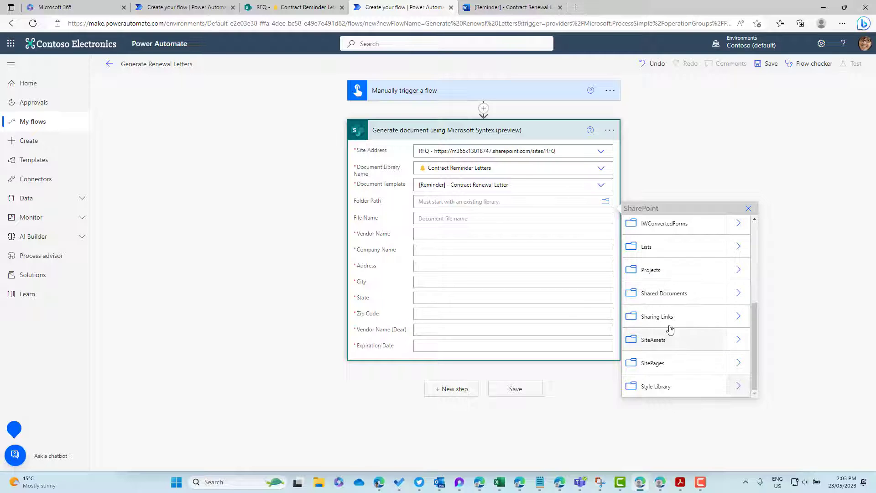
scroll(669, 303, "up", 3)
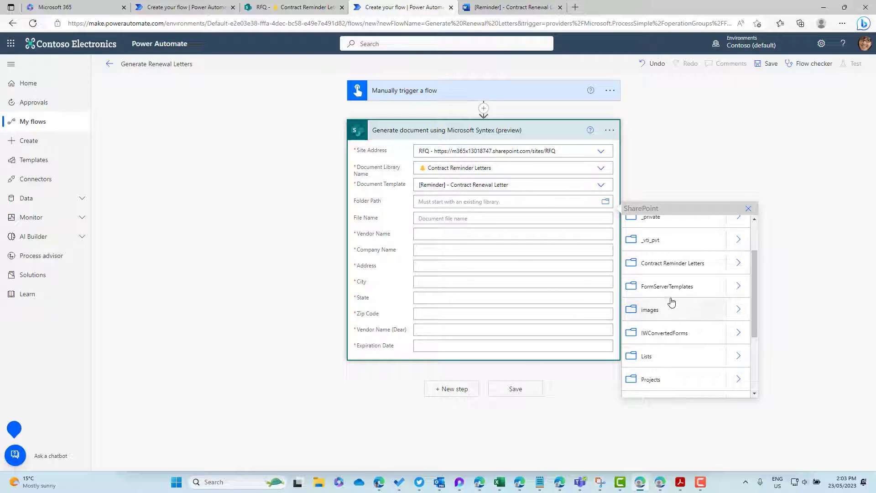
left_click(676, 292)
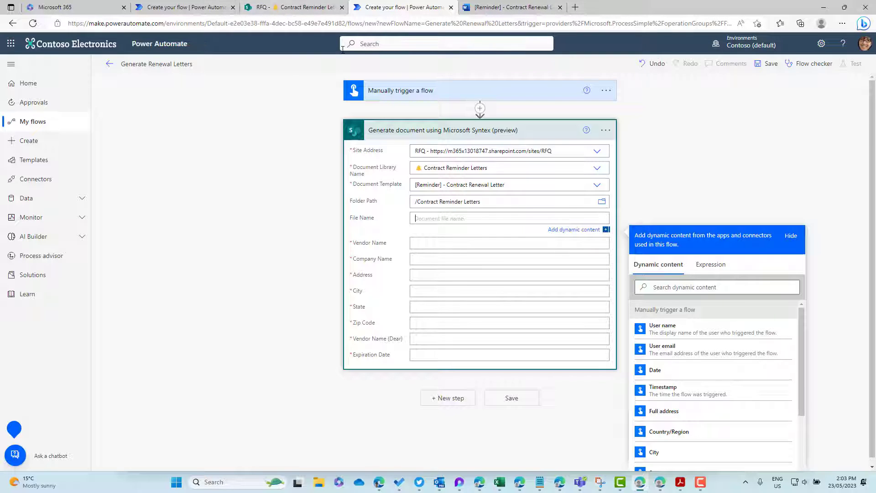
left_click(480, 109)
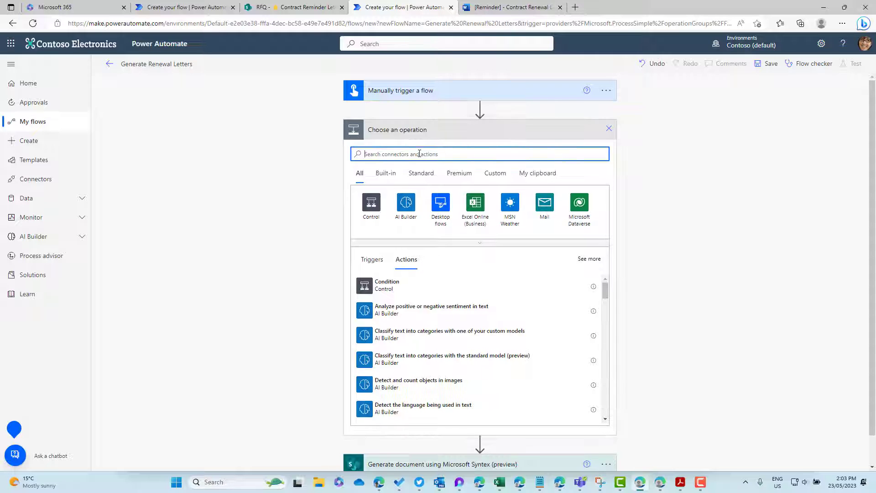
Step: Insert a SharePoint Get items action reading the RFQ site's Vendors list, with advanced options shown
type("get item")
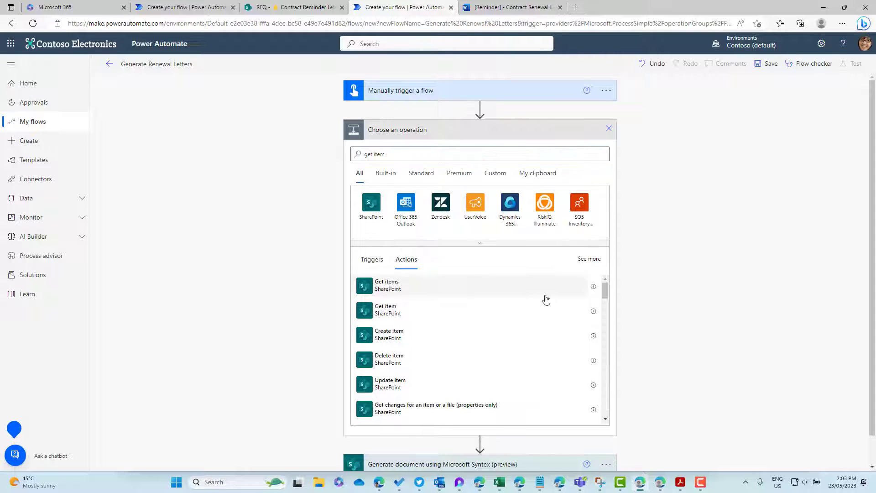
left_click(561, 296)
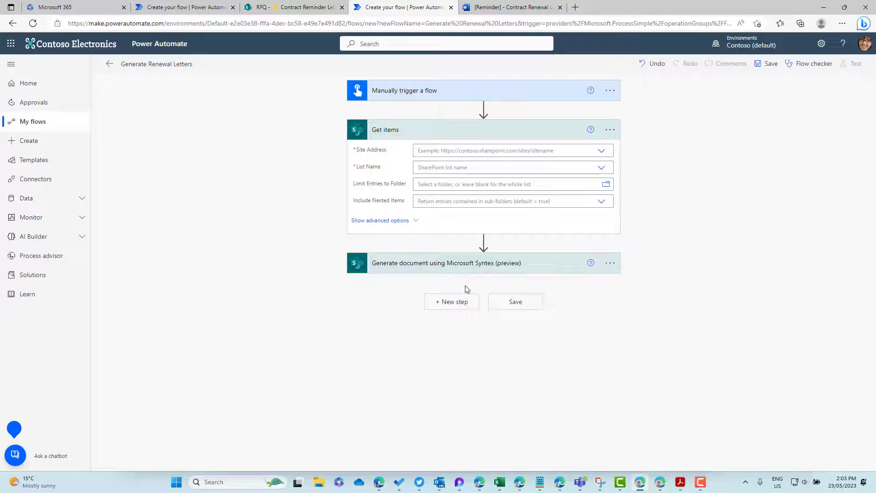
left_click(446, 150)
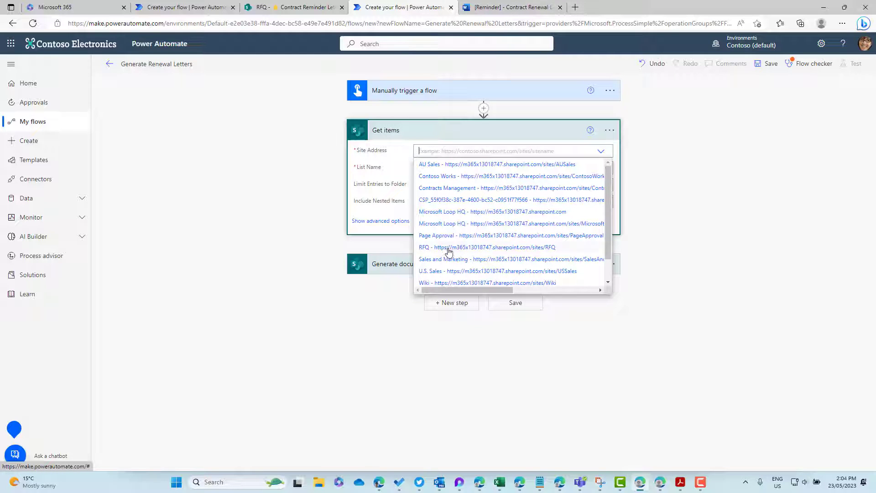
left_click(449, 248)
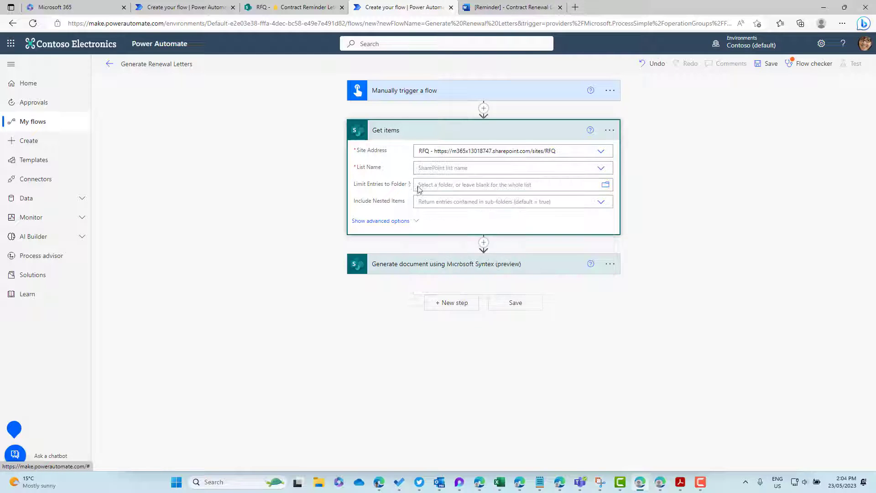
left_click(447, 168)
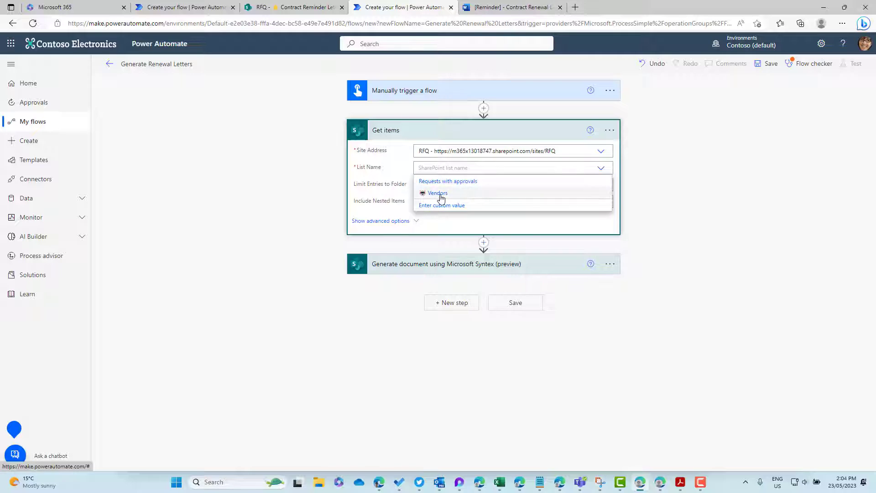
left_click(438, 193)
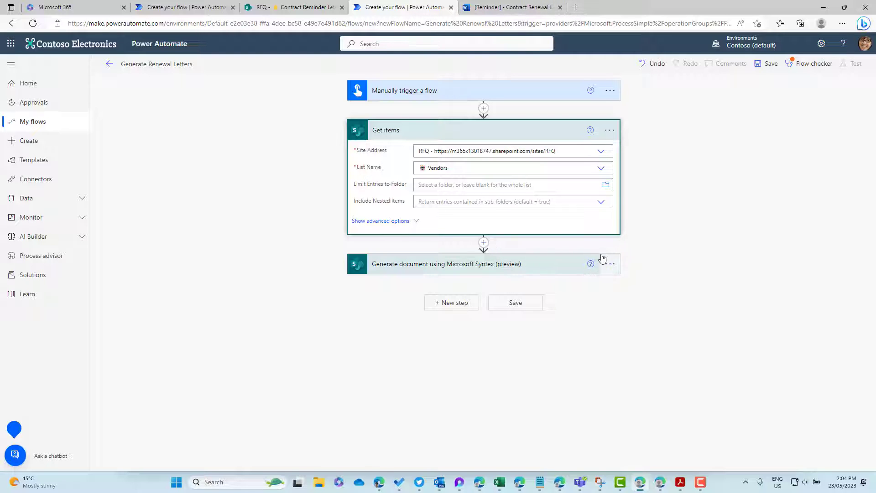
left_click(380, 221)
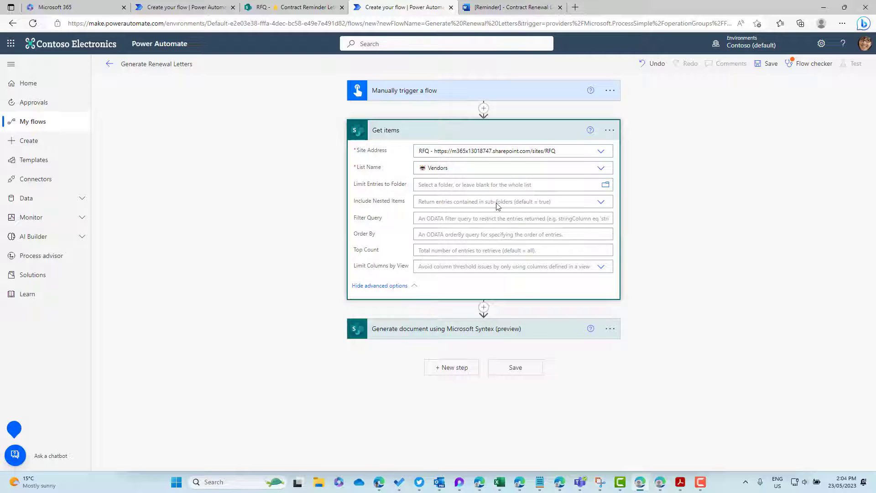
Step: Expand the Syntex step and name each output file after the vendor Title
left_click(523, 336)
left_click(557, 334)
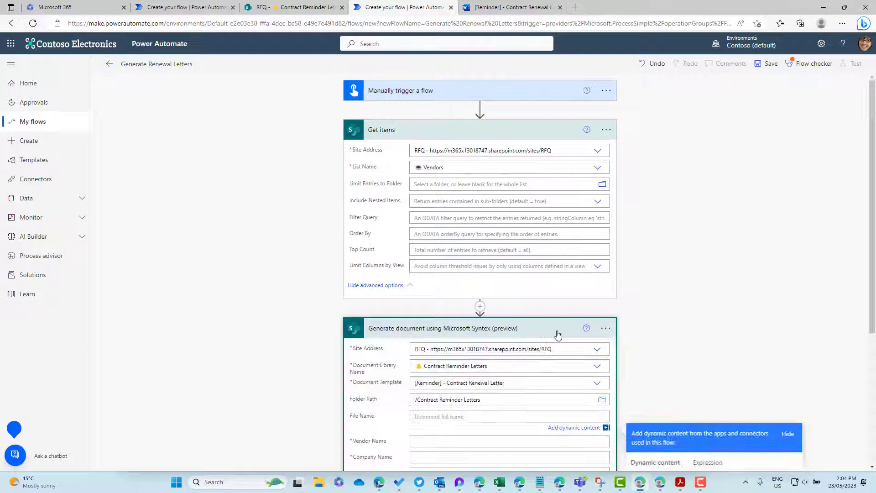
scroll(570, 330, "down", 4)
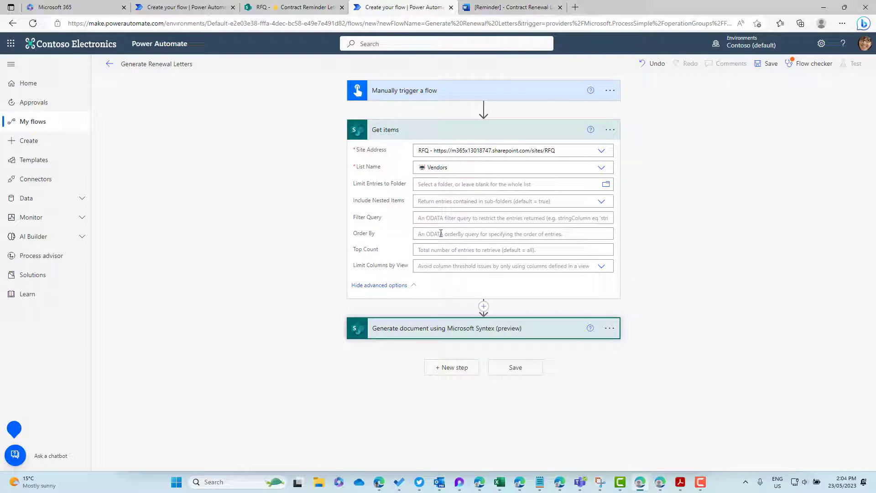
left_click(435, 222)
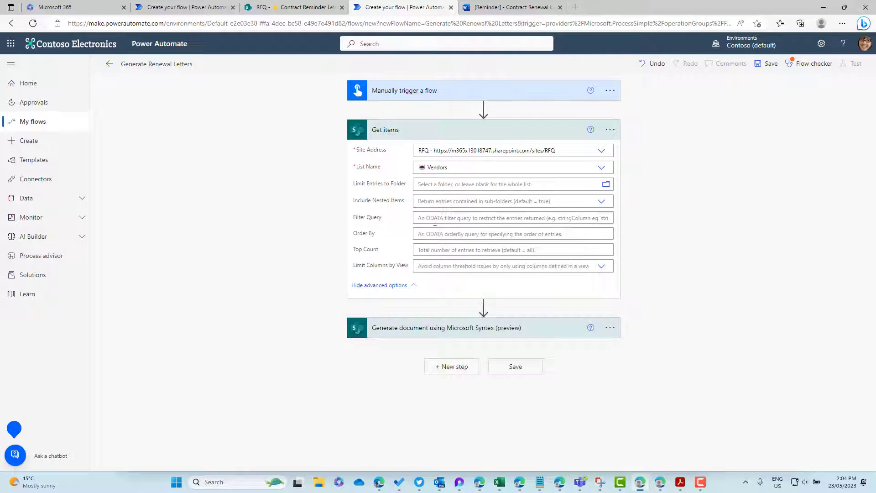
left_click(597, 347)
scroll(597, 347, "down", 3)
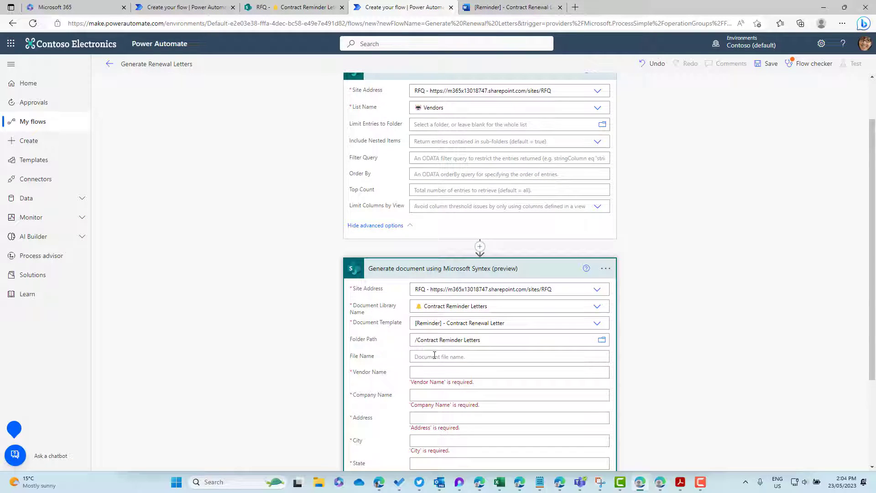
left_click(475, 357)
scroll(661, 342, "down", 3)
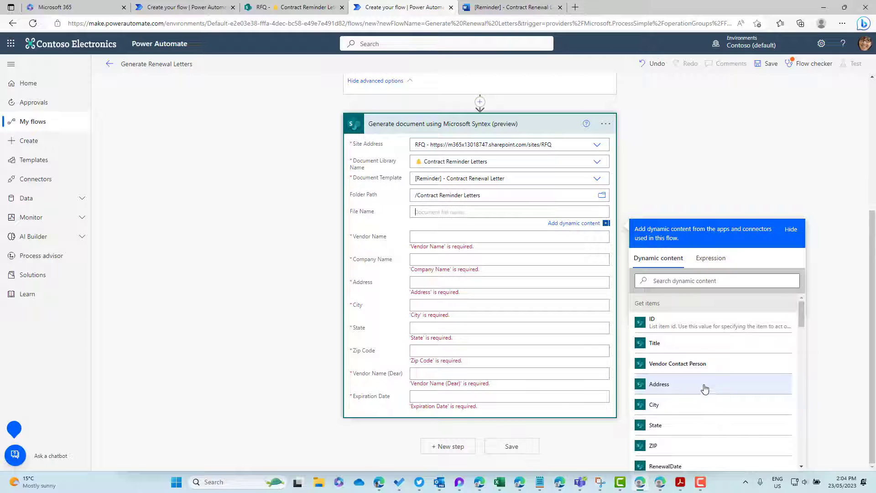
left_click(676, 344)
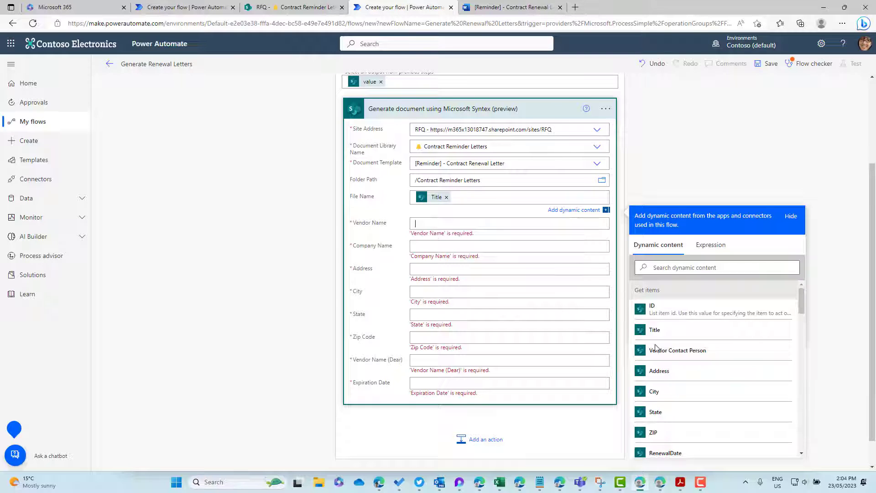
Step: Map Vendor Name to the contact person, Company Name to Title, plus Address and City
left_click(662, 382)
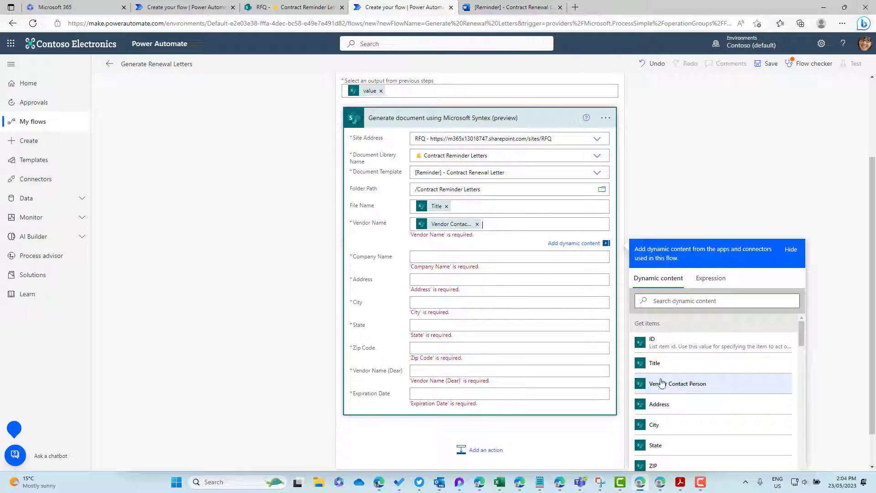
left_click(662, 357)
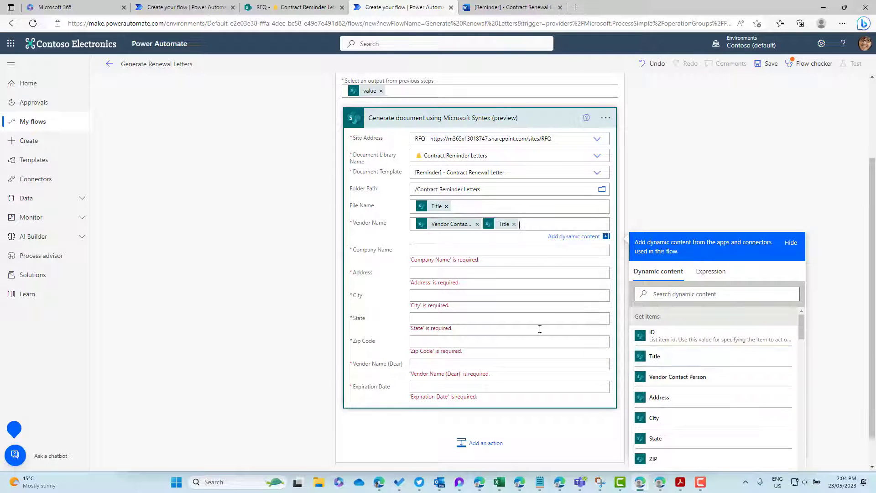
left_click(514, 225)
left_click(486, 250)
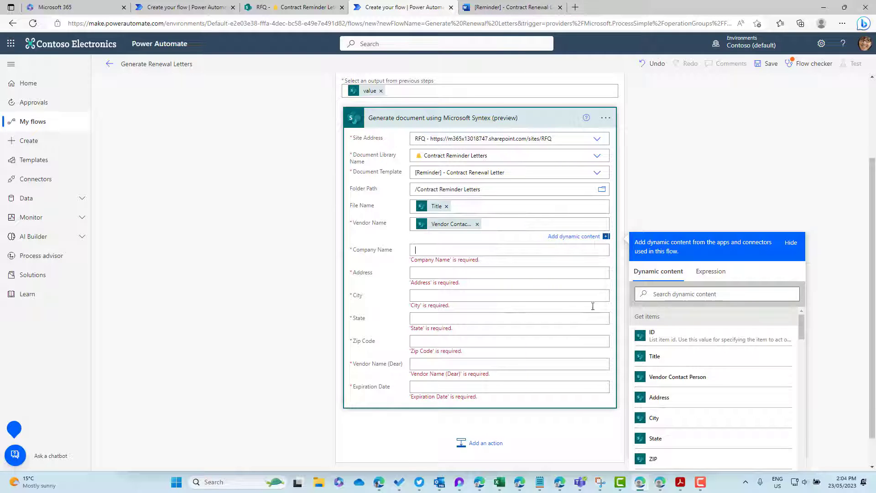
left_click(656, 384)
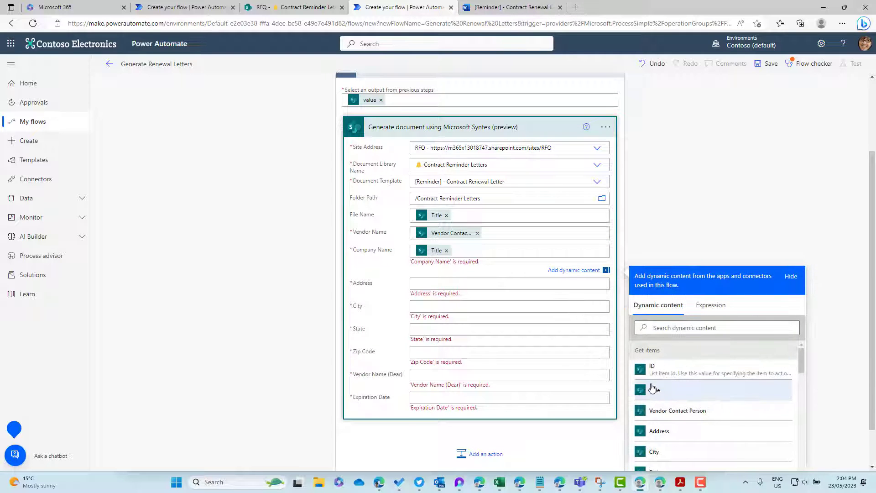
scroll(513, 289, "down", 1)
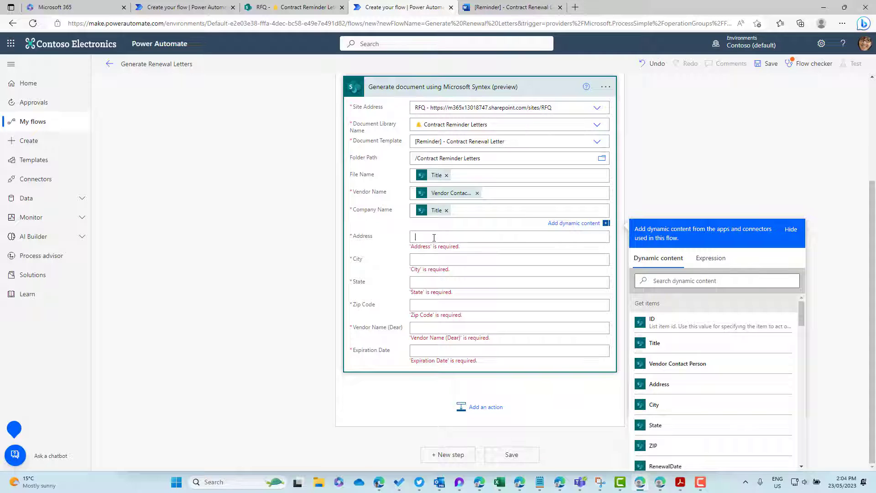
left_click(708, 386)
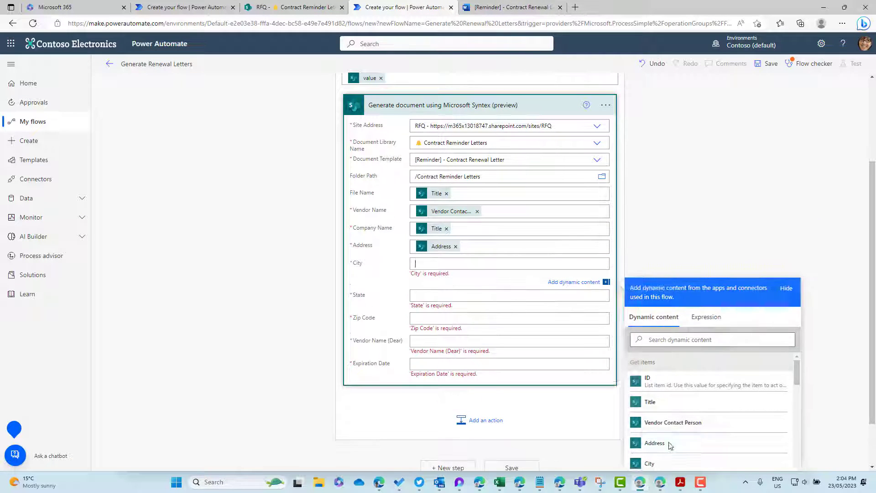
scroll(671, 447, "down", 1)
left_click(667, 419)
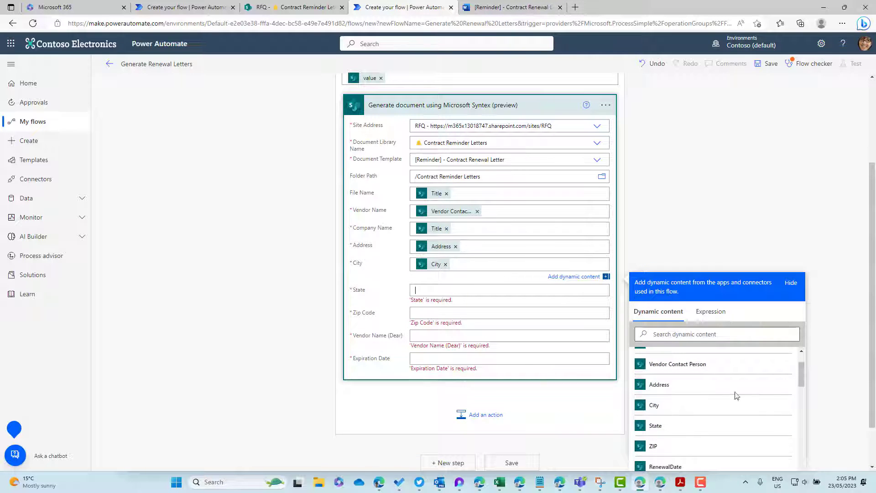
Step: Map State, ZIP, the Dear vendor name and ExpiryDate fields, then save the flow
scroll(861, 318, "down", 2)
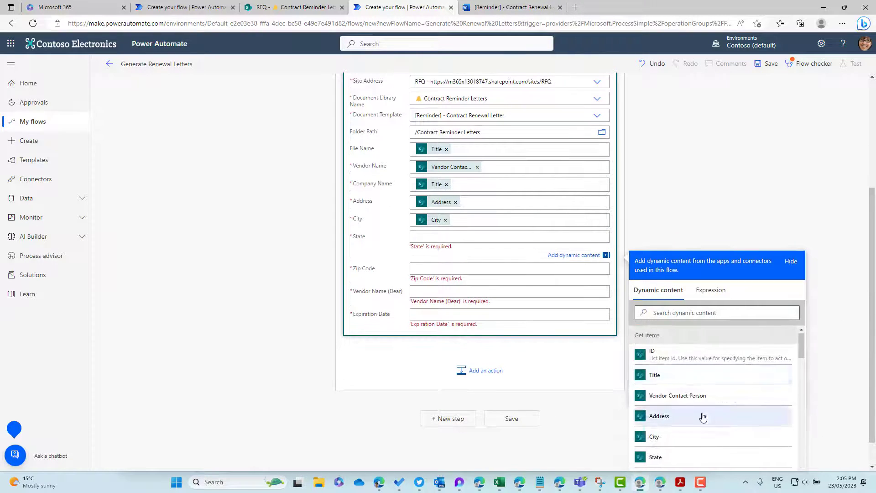
scroll(703, 417, "down", 2)
left_click(675, 407)
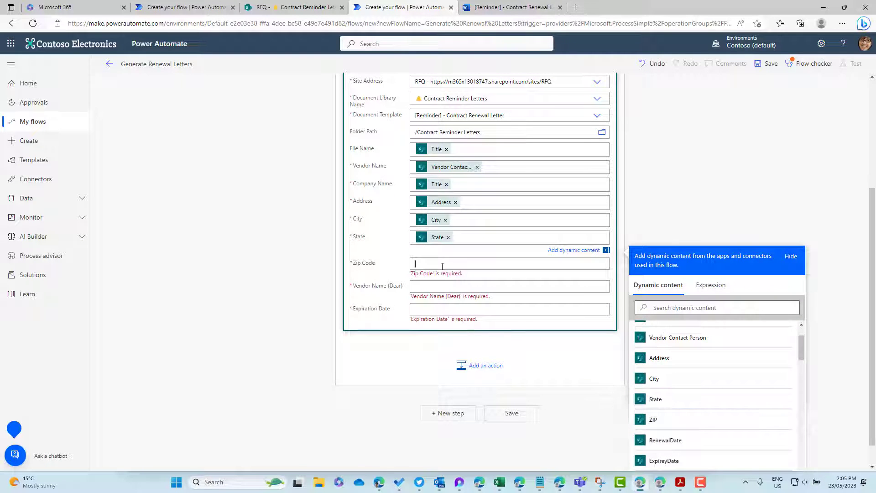
scroll(680, 438, "down", 2)
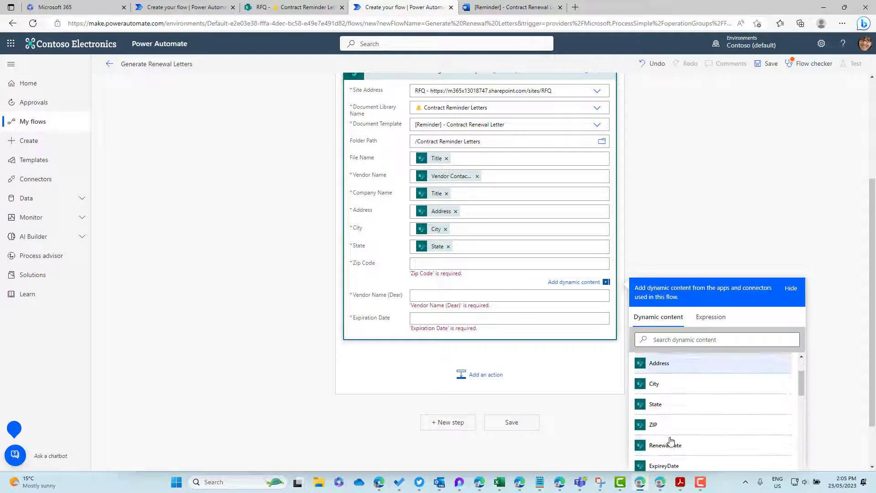
left_click(668, 426)
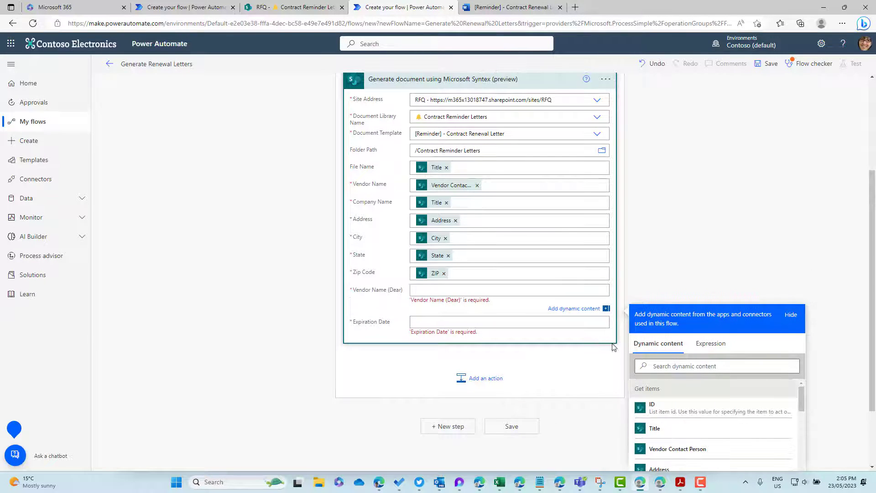
scroll(801, 379, "down", 5)
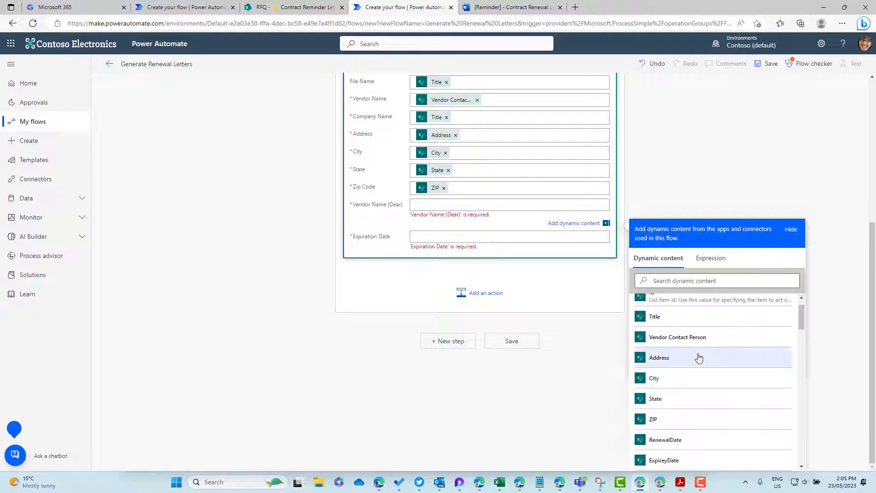
left_click(691, 338)
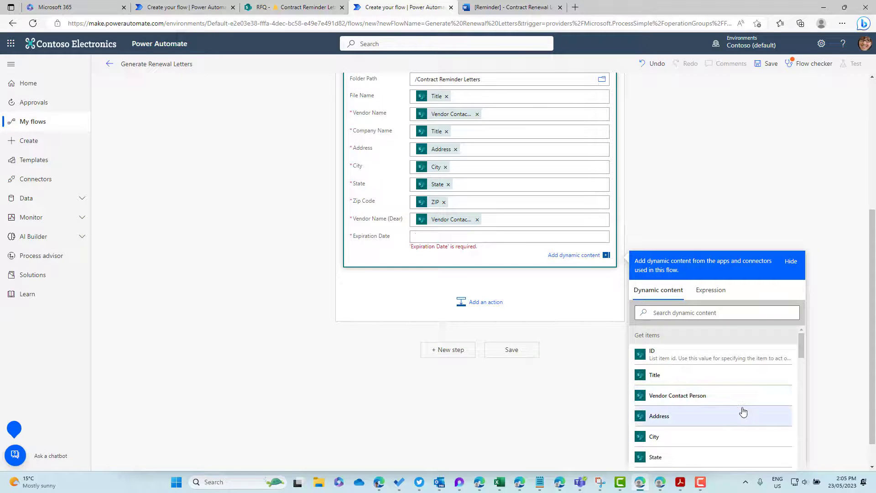
scroll(742, 412, "down", 3)
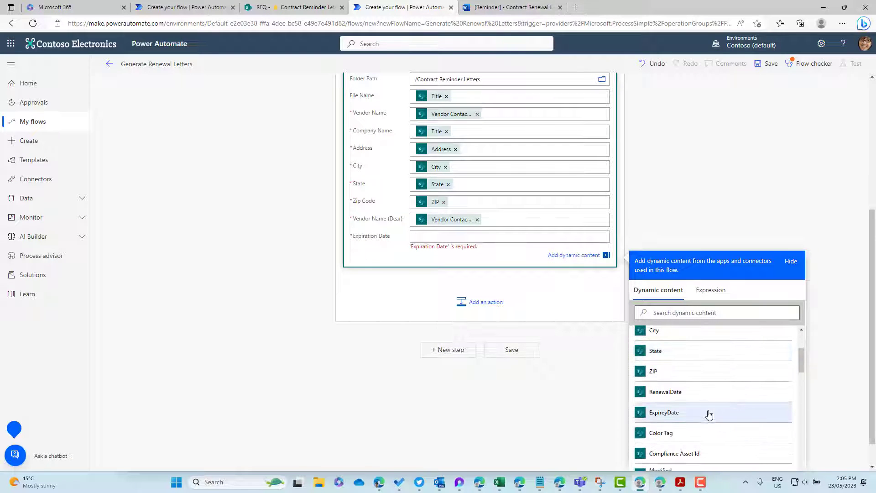
left_click(703, 416)
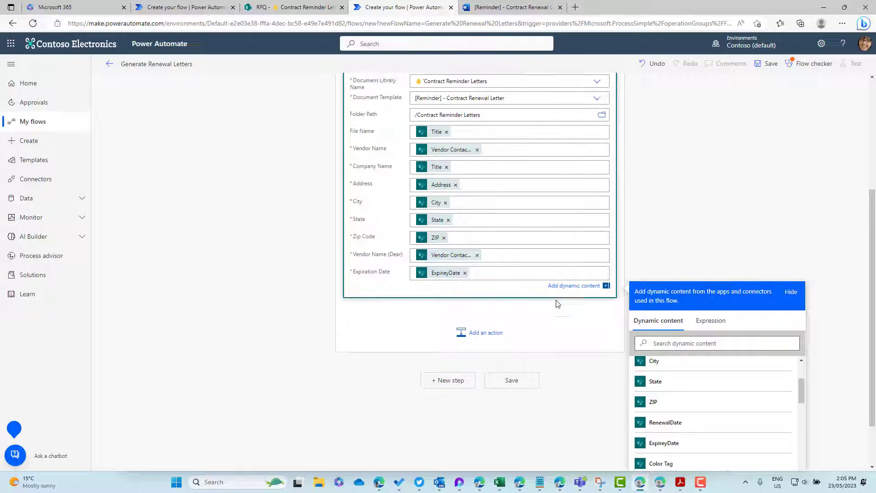
scroll(556, 300, "up", 1)
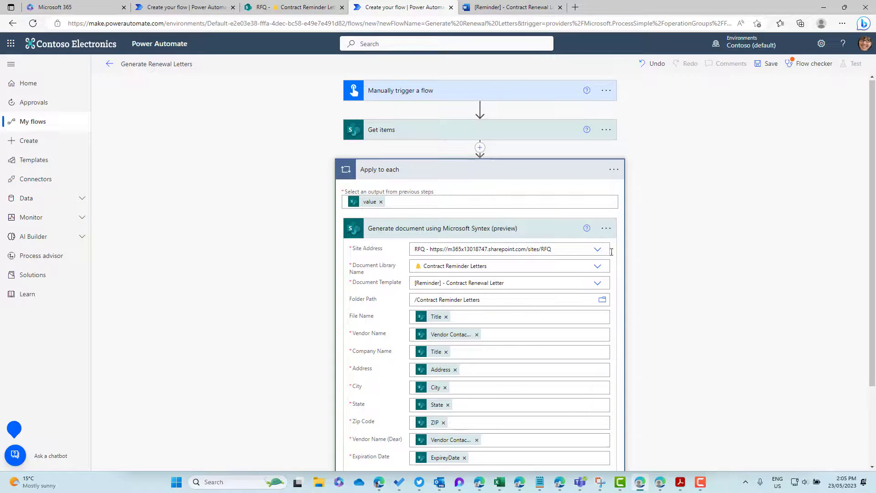
left_click(775, 74)
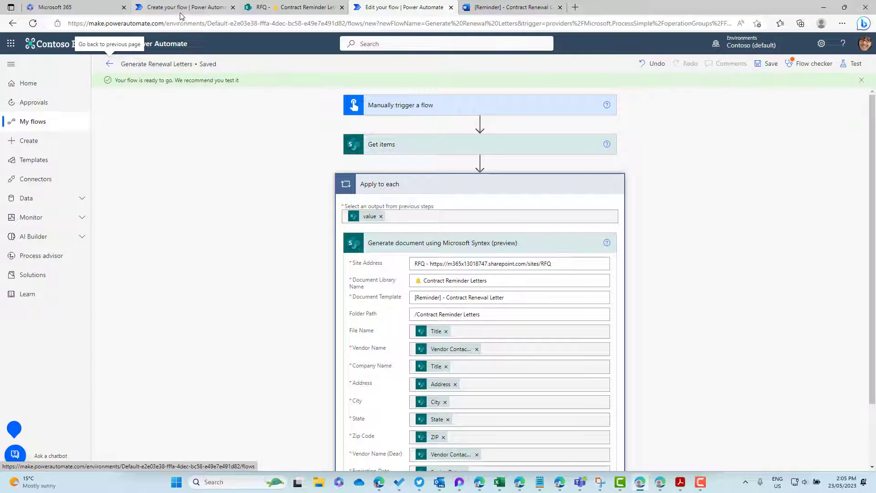
left_click(296, 6)
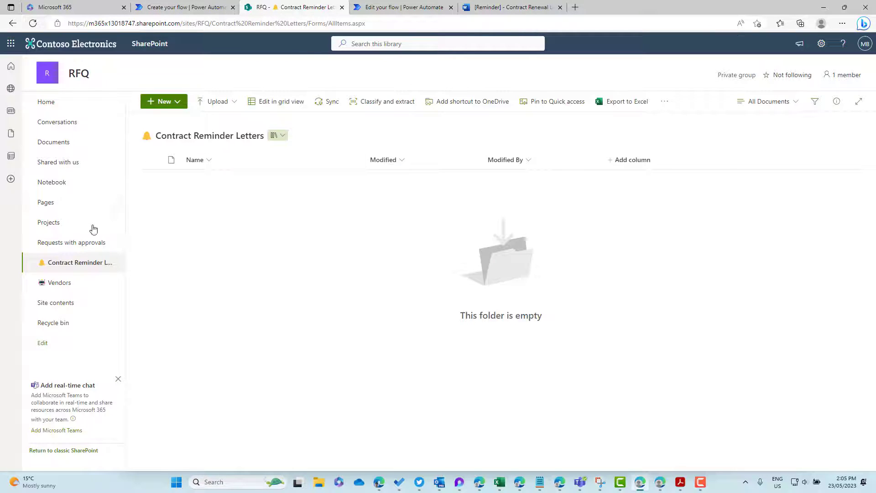
Step: Start a new Vendors item for Microsoft, entering the contact person, street address, city, state and ZIP
left_click(68, 282)
left_click(163, 105)
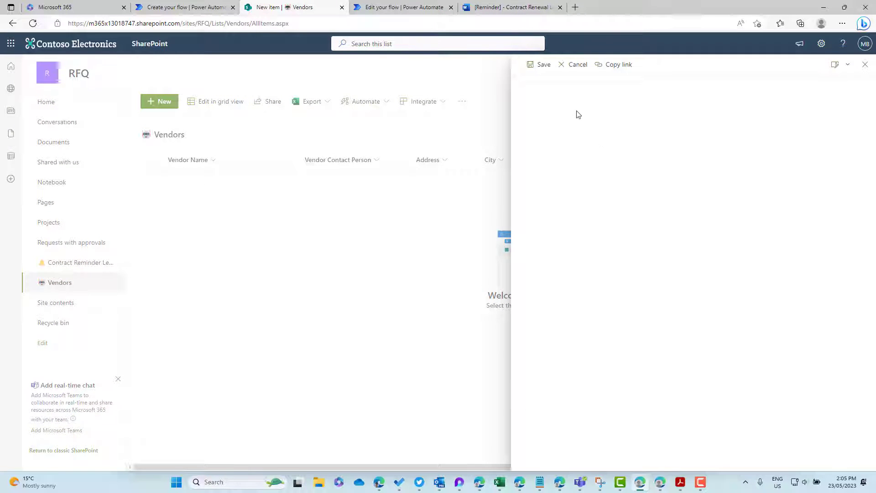
type("Mic")
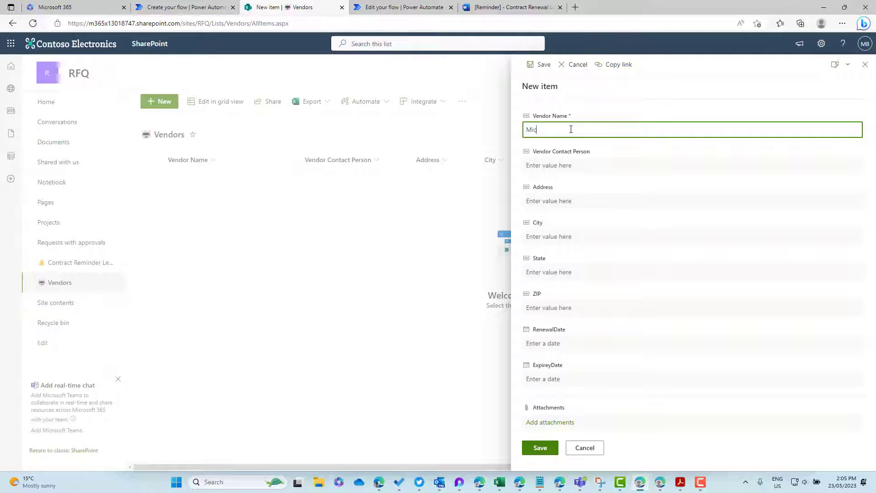
type("rosoft")
key("Tab")
type("danie")
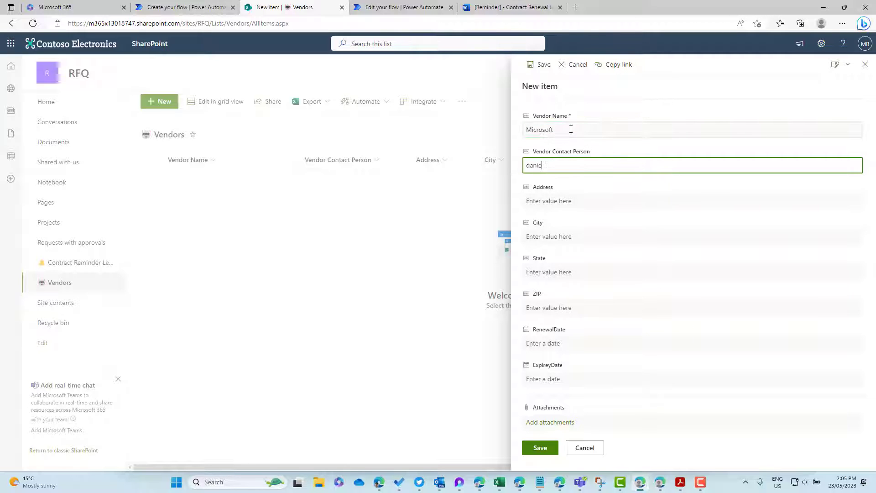
key("BackSpace")
key("BackSpace")
key("BackSpace")
key("Tab")
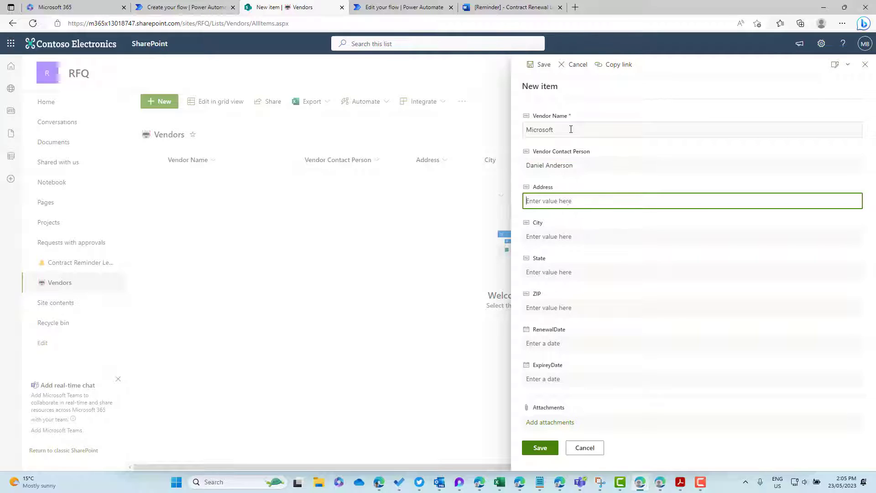
type("123 Some Street")
key("Tab")
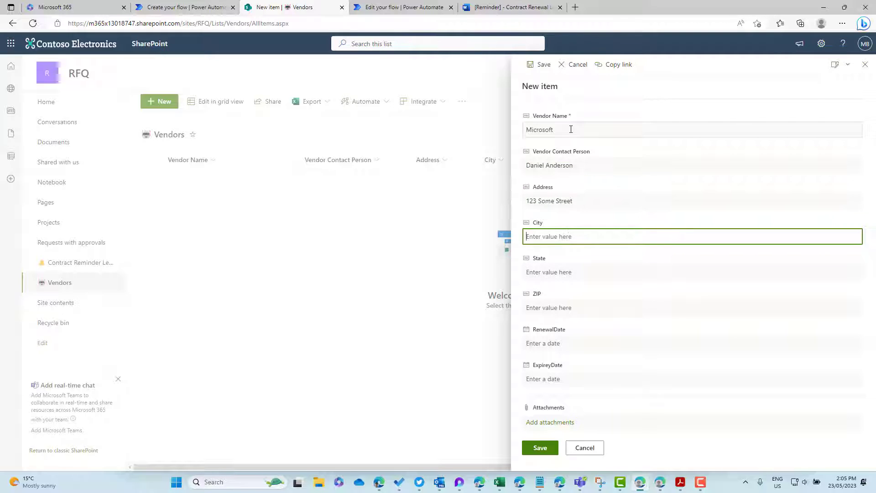
type("Melbourne")
key("Tab")
type("VIC")
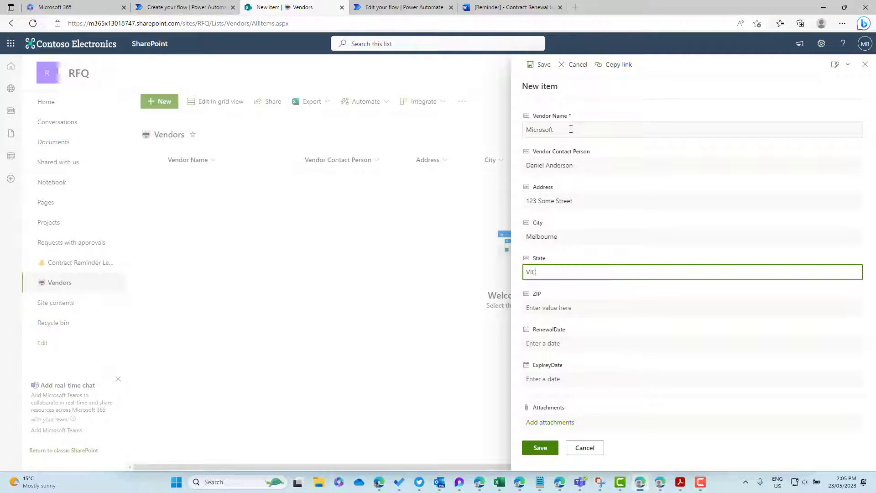
key("Tab")
type("300")
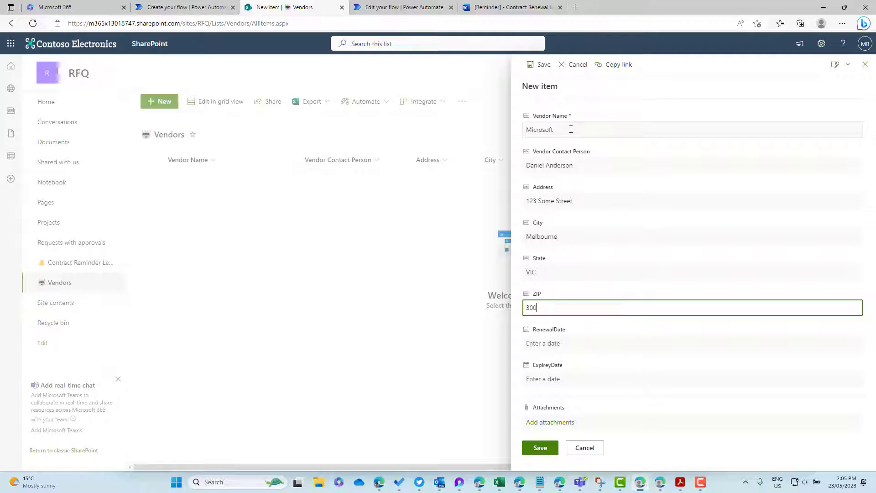
Step: Set renewal date 26 May 2023 and expiry date 25 May 2023, then save the vendor
left_click(603, 344)
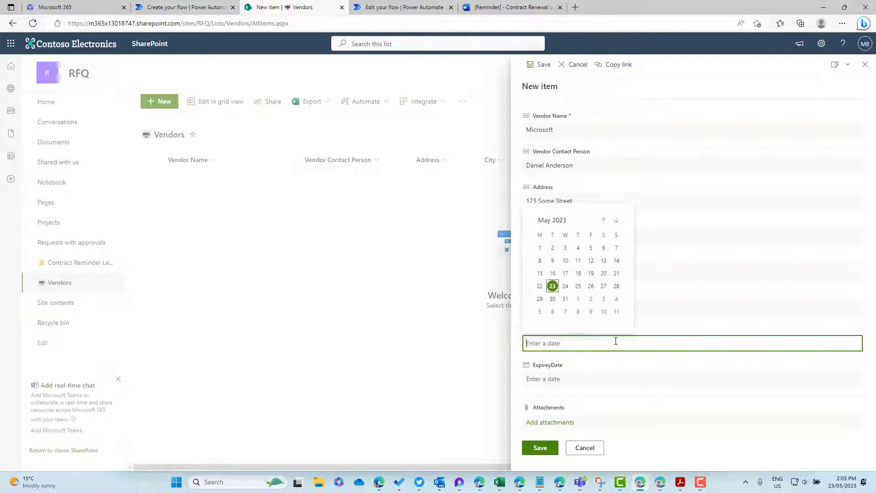
left_click(603, 286)
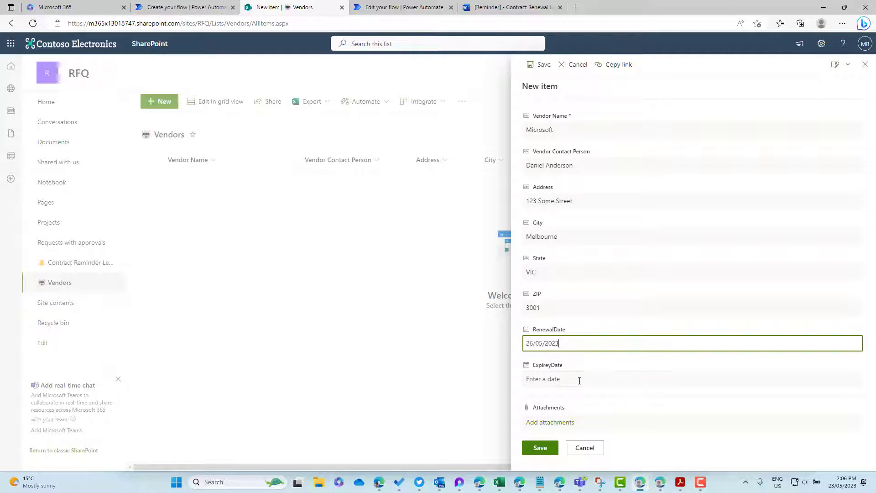
left_click(578, 379)
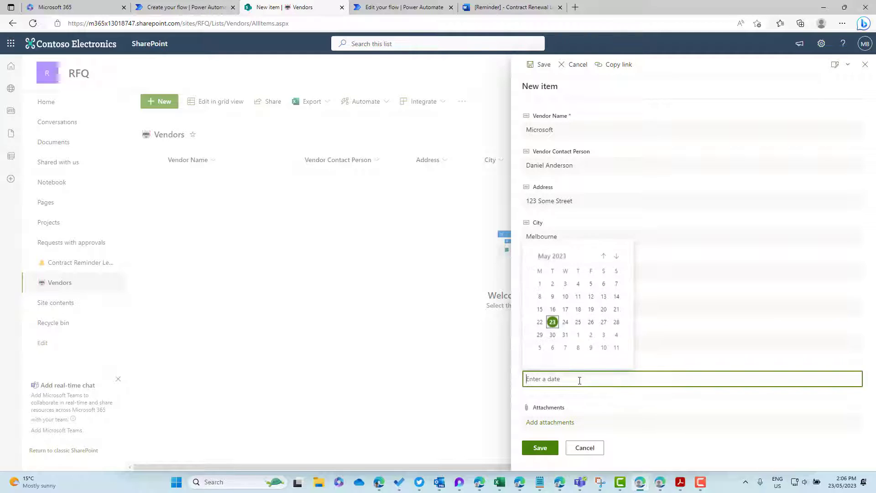
left_click(578, 321)
left_click(539, 448)
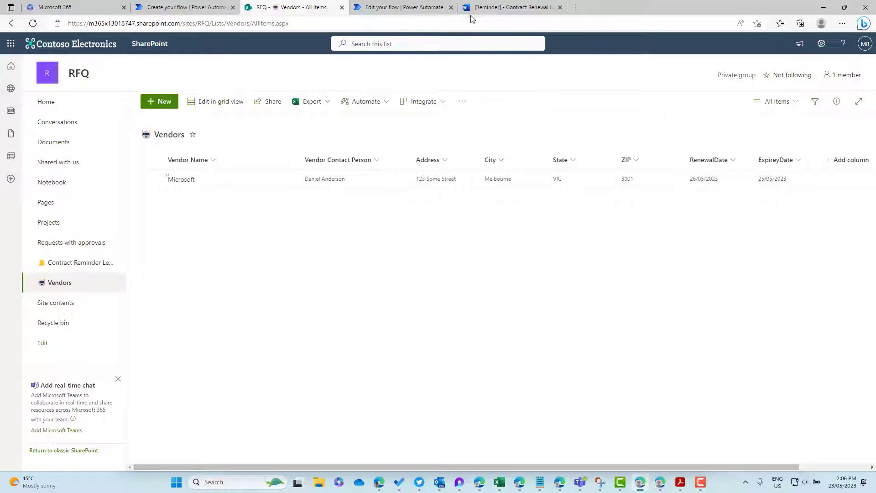
left_click(412, 8)
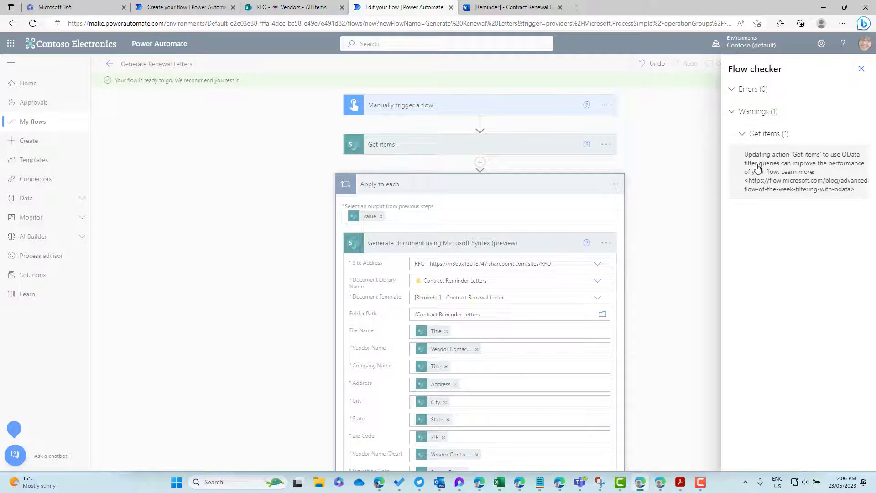
Step: Run a manual test of Generate Renewal Letters with the SharePoint connection and confirm it succeeded
left_click_drag(759, 163, 833, 174)
left_click(771, 171)
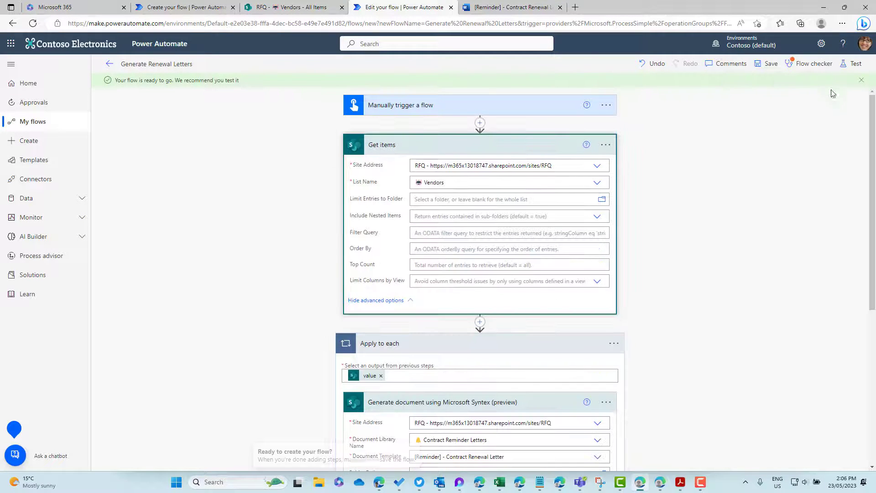
left_click(849, 64)
left_click(744, 89)
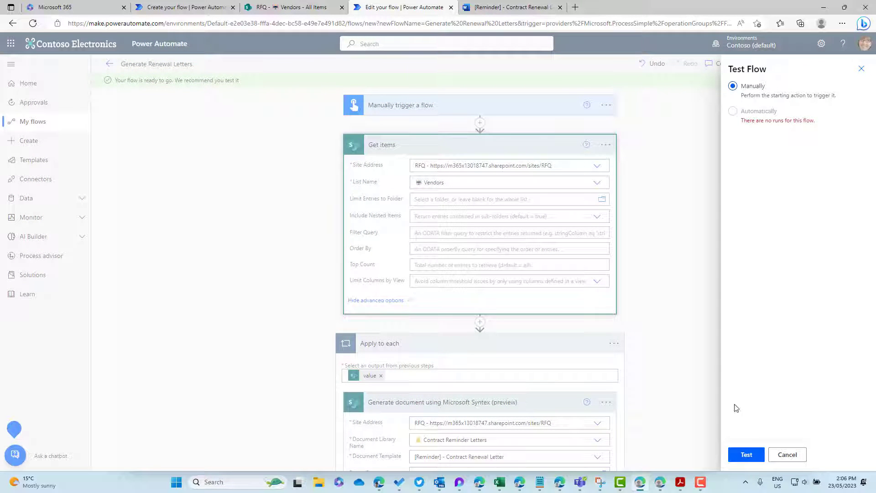
left_click(747, 454)
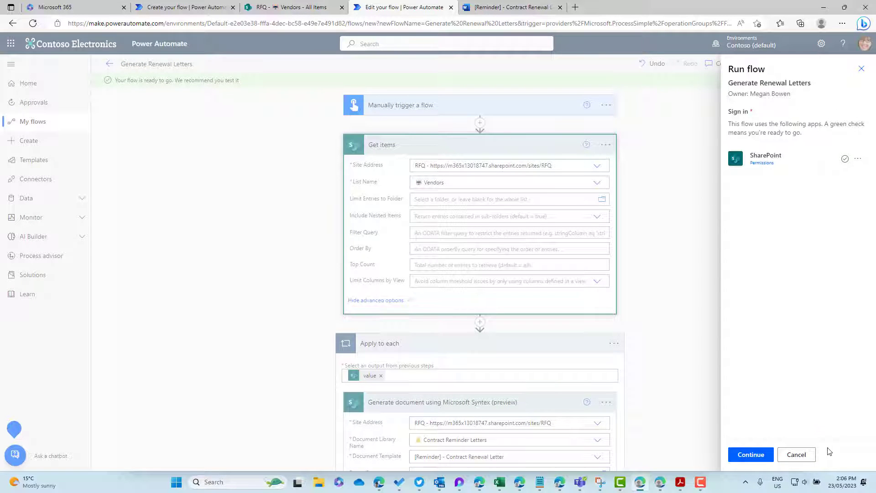
left_click(737, 455)
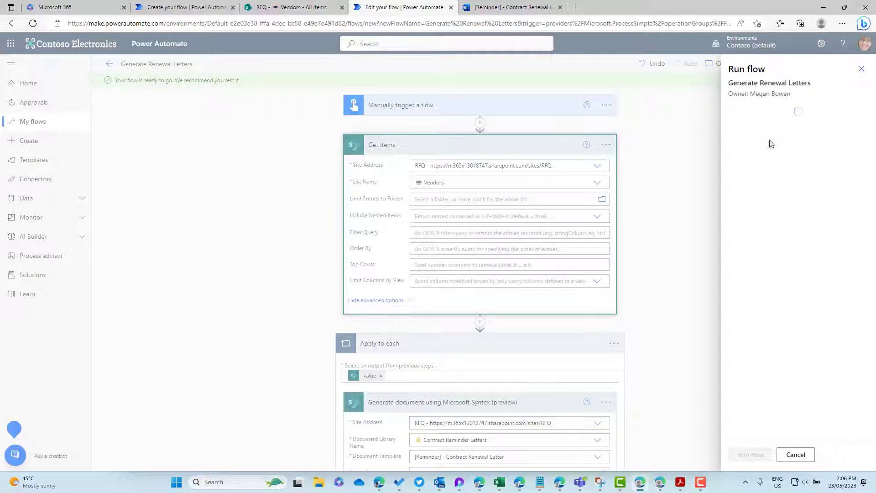
left_click(751, 458)
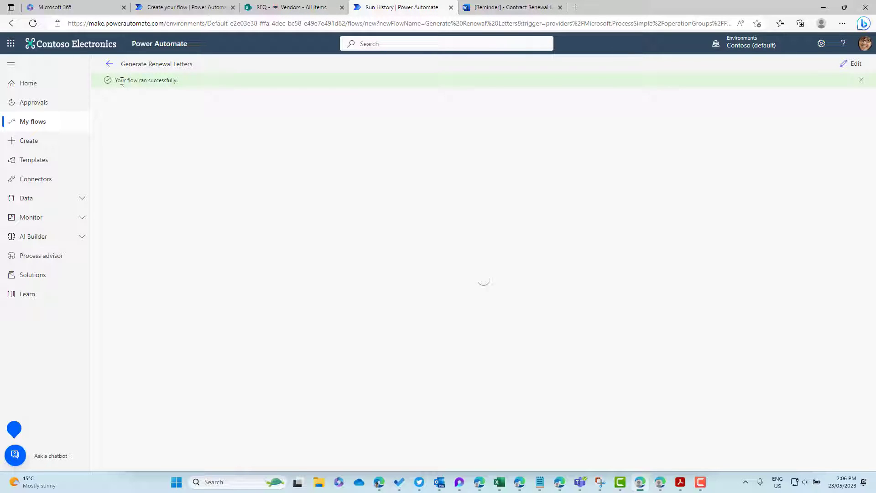
left_click_drag(118, 81, 186, 84)
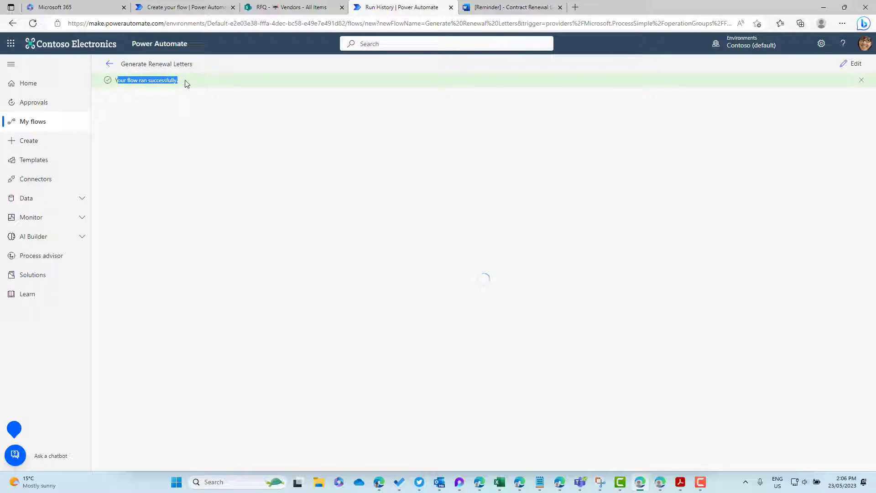
left_click(278, 5)
Step: Refresh the Contract Reminder Letters library and open the generated Microsoft.docx letter
left_click(78, 263)
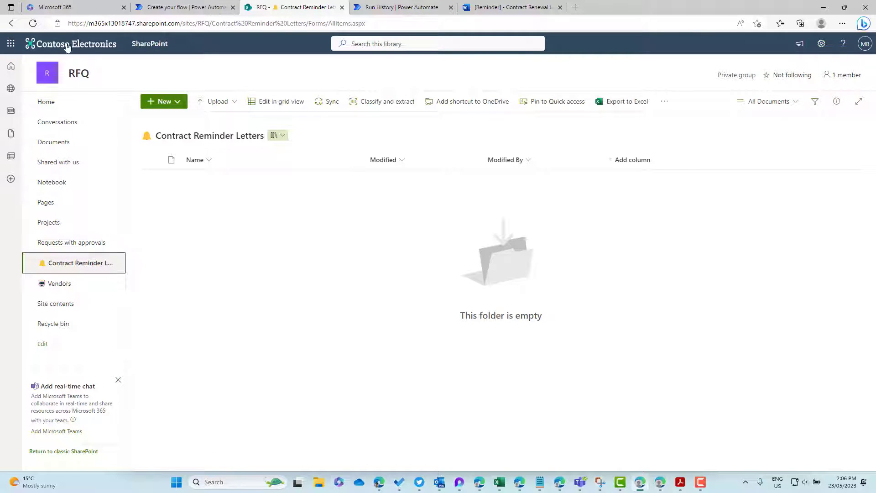
left_click(33, 23)
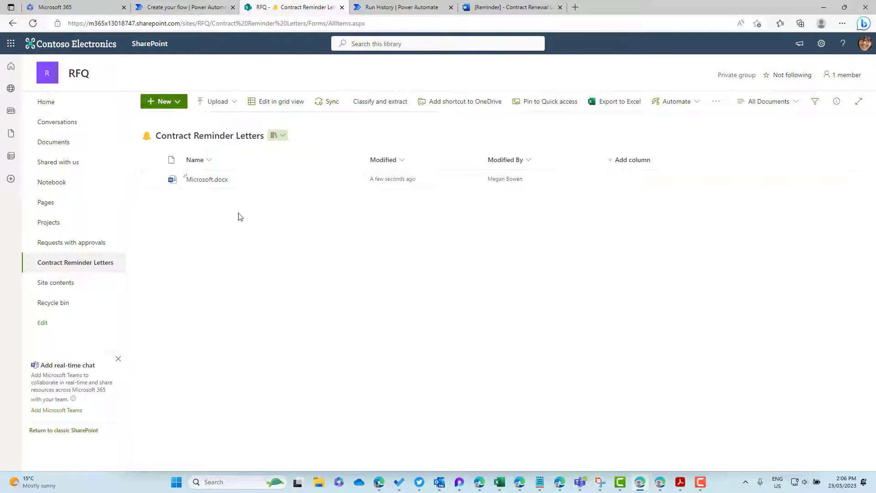
left_click(204, 183)
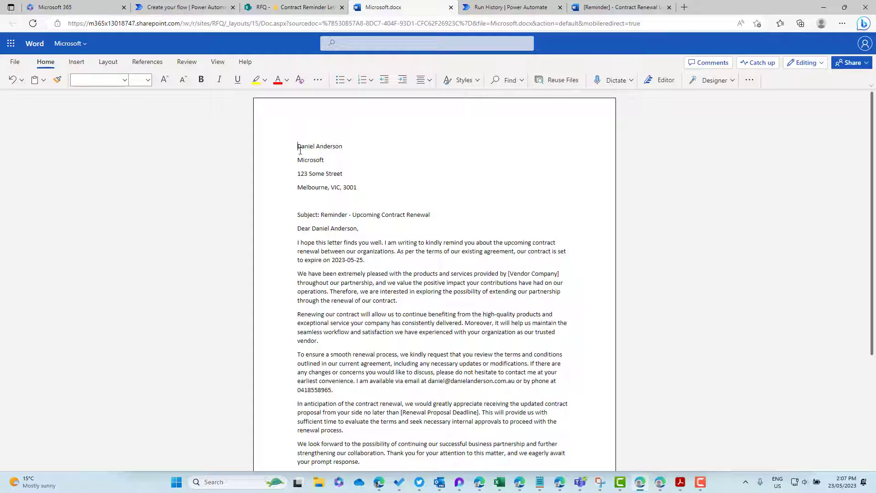
Step: Check the filled name, address and 2023-05-25 expiry date, note the unfilled Renewal Proposal Deadline, then close the letter
left_click_drag(363, 184, 368, 196)
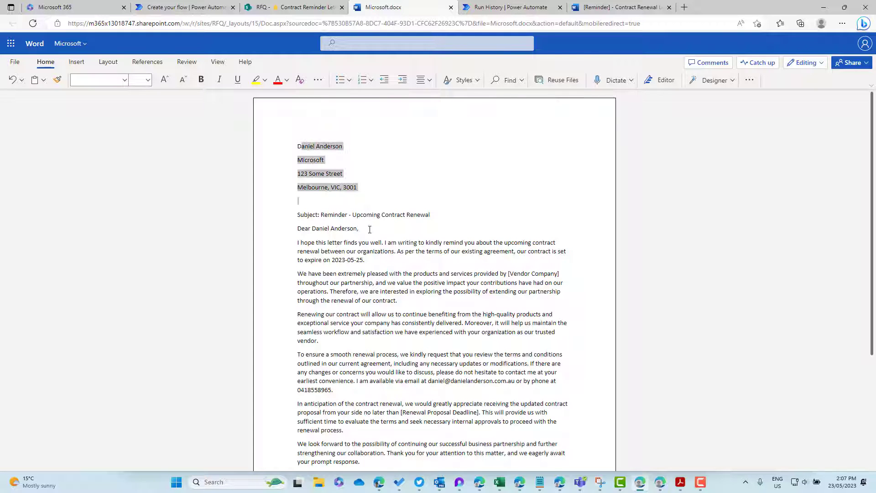
left_click_drag(299, 147, 370, 178)
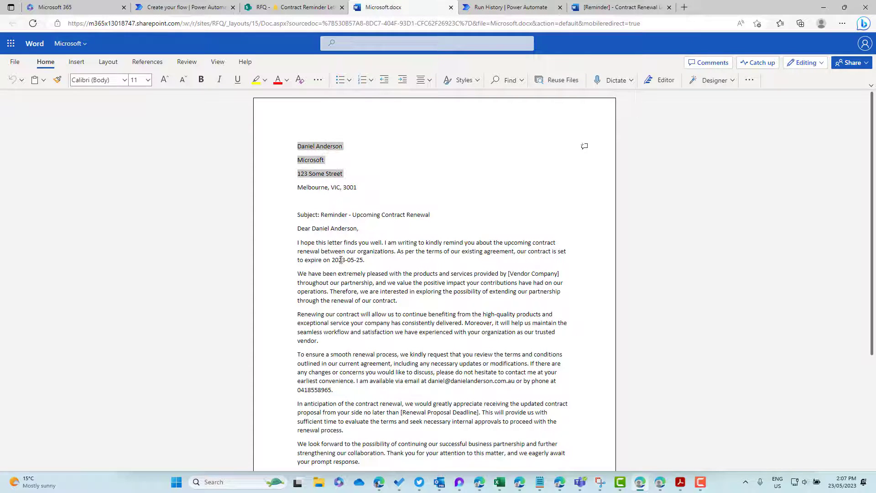
left_click_drag(332, 260, 364, 260)
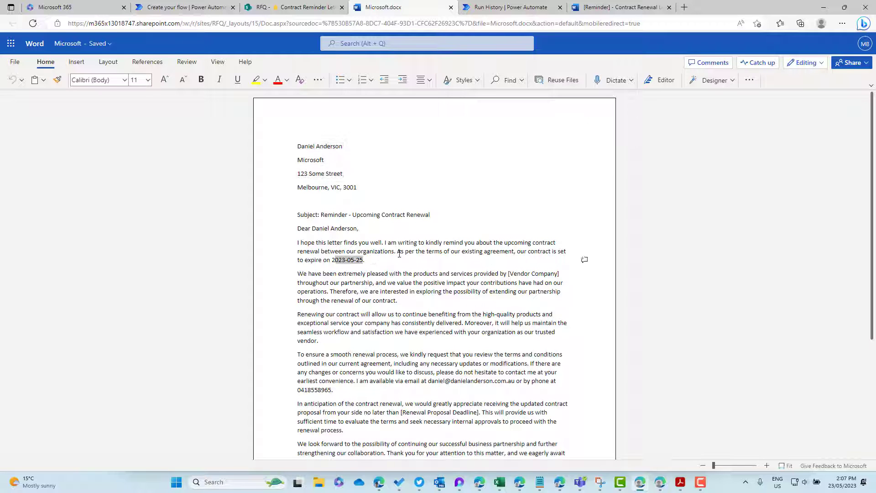
scroll(429, 330, "down", 3)
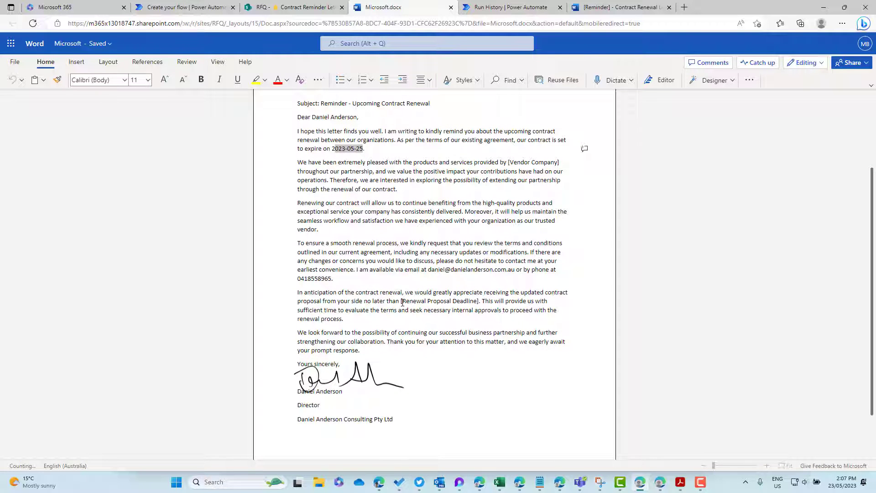
left_click_drag(401, 301, 478, 301)
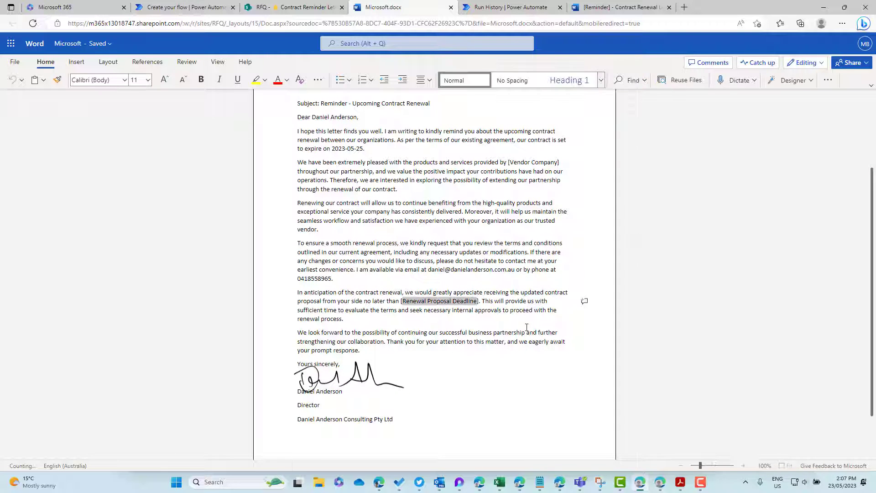
left_click(465, 301)
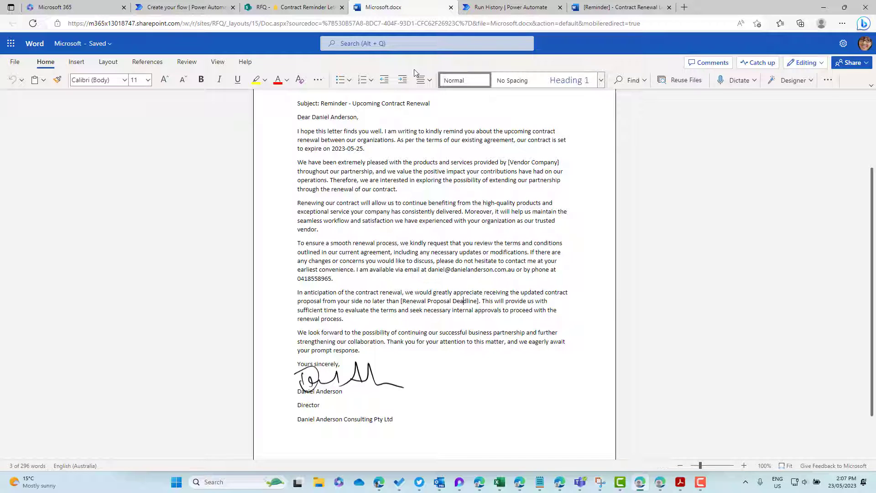
left_click(451, 8)
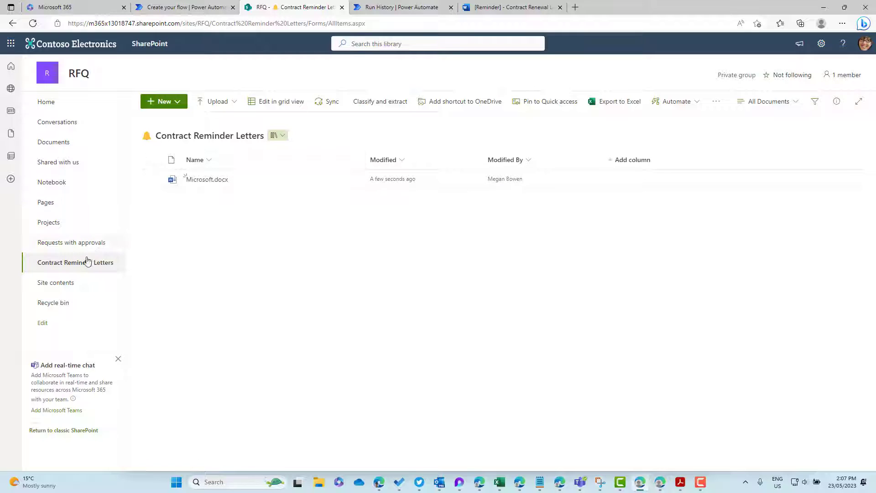
Step: Delete the test Microsoft.docx letter and open the Edit New menu settings
left_click(151, 179)
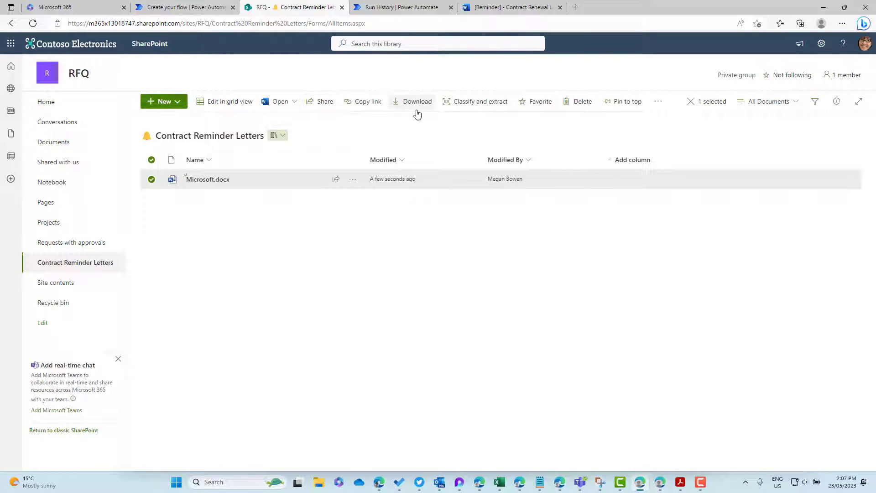
left_click(568, 102)
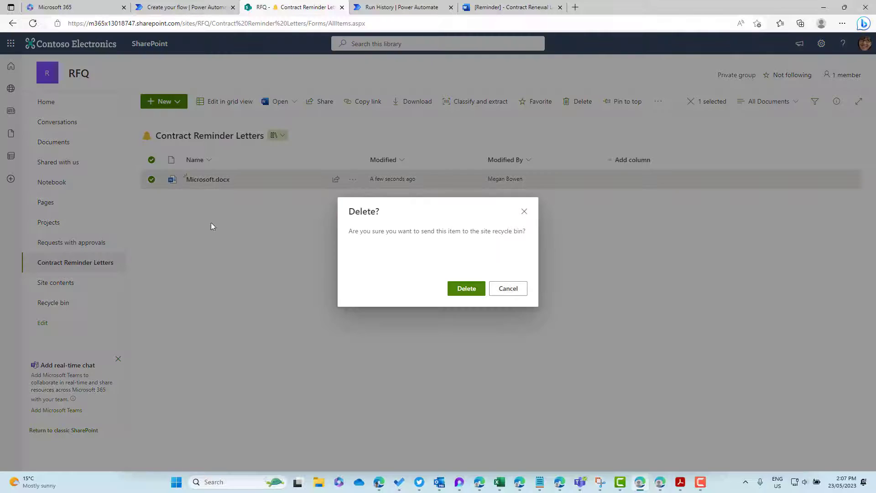
left_click(476, 290)
left_click(180, 106)
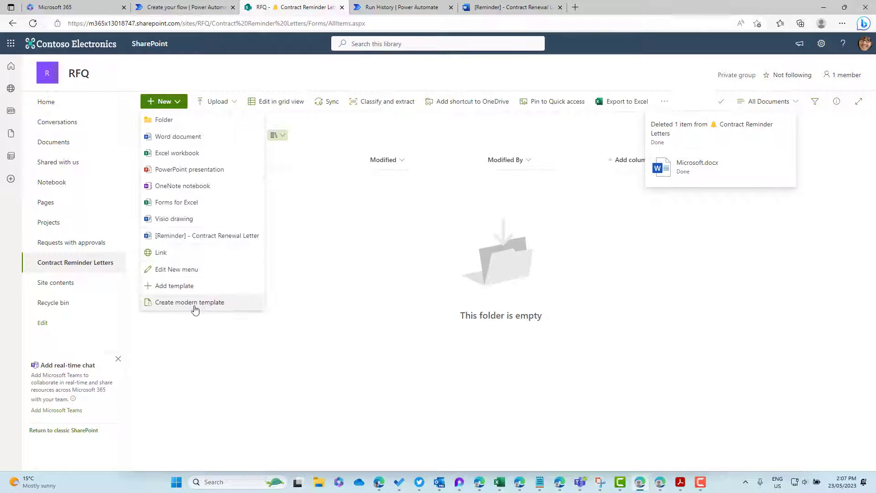
left_click(243, 289)
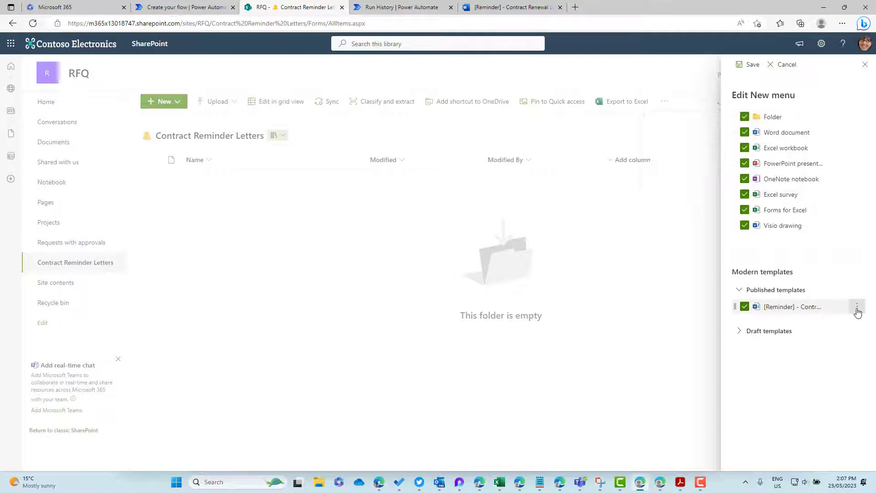
Step: Edit the published renewal letter template and start a new field from the [Renewal Proposal Deadline] placeholder
left_click(857, 307)
left_click(805, 324)
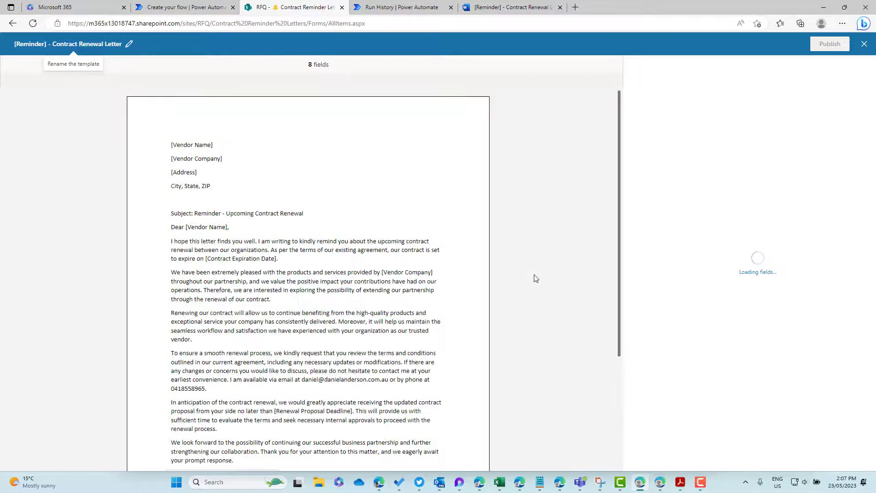
scroll(299, 418, "down", 2)
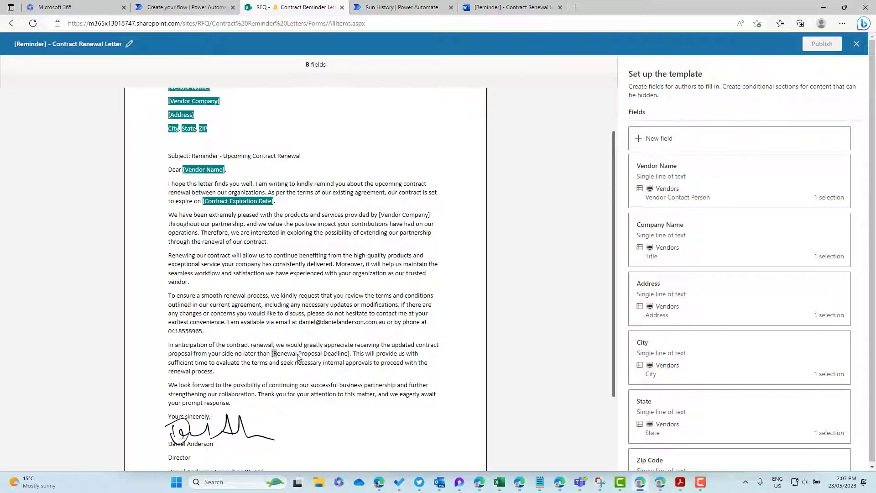
left_click_drag(298, 358, 350, 357)
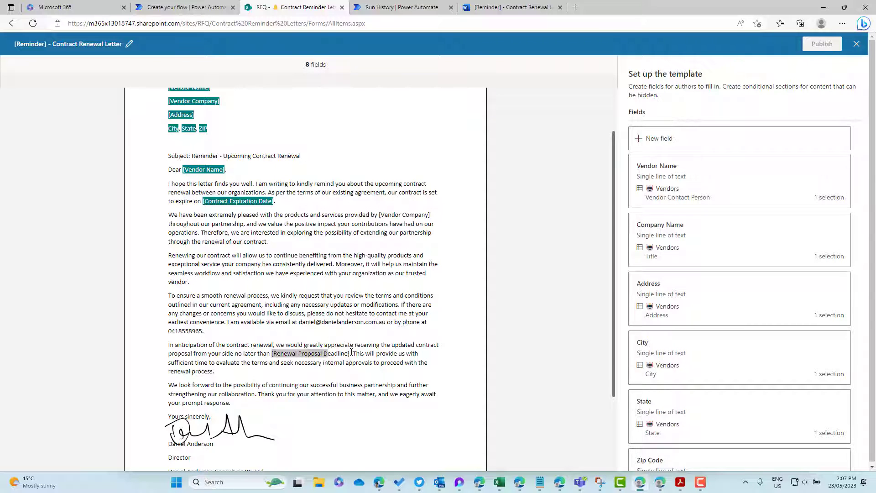
left_click(351, 354)
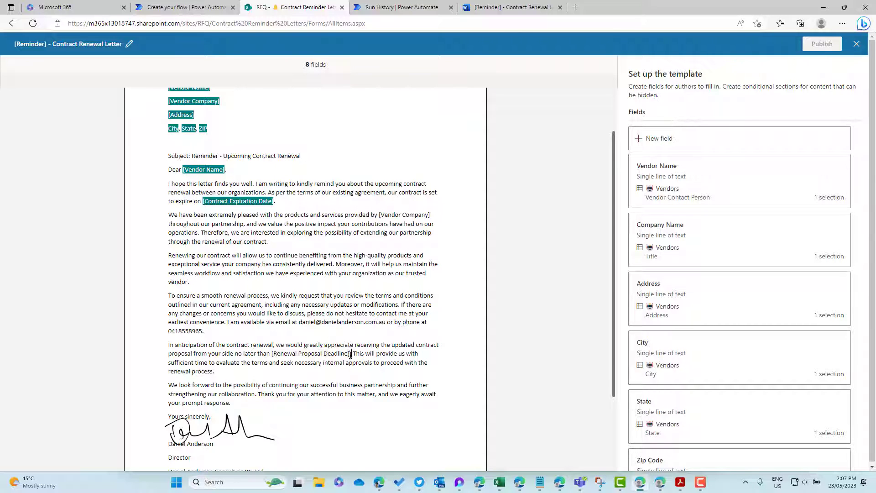
left_click_drag(351, 353, 274, 355)
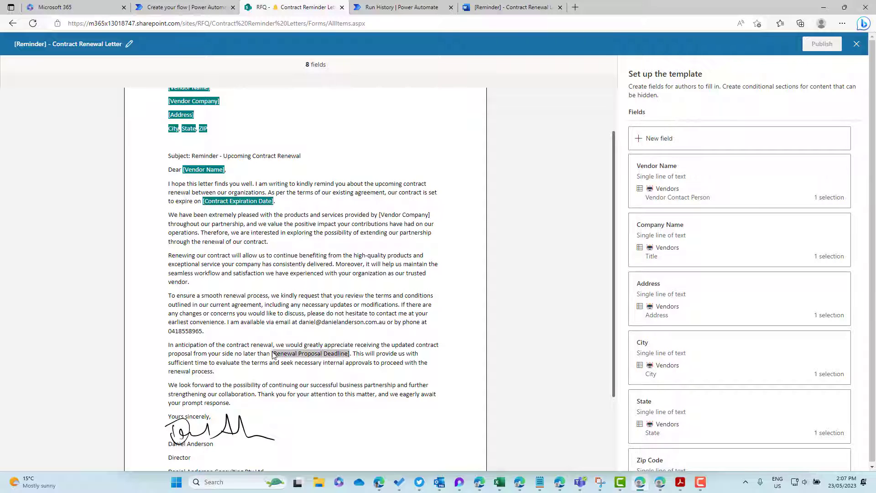
left_click(668, 147)
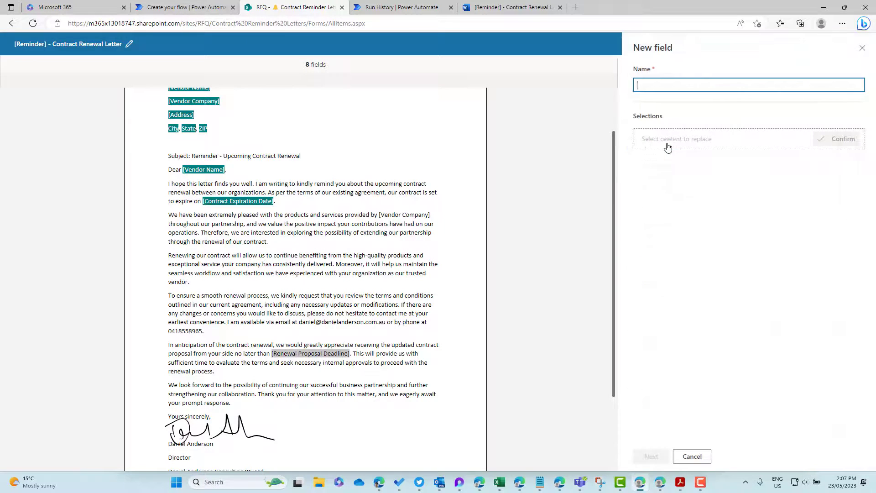
Step: Create a Deadline field filled from the Vendors list's RenewalDate column, save it, and begin publishing
left_click(668, 86)
type("Deadline")
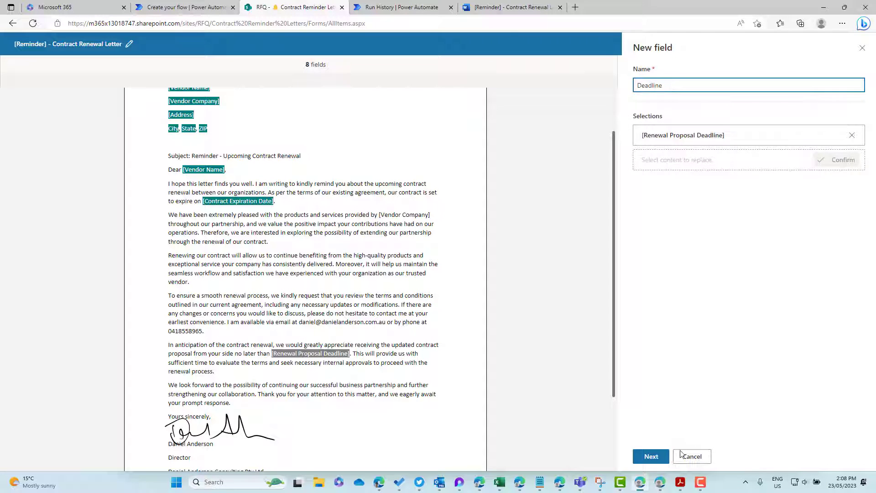
left_click(651, 456)
left_click(680, 120)
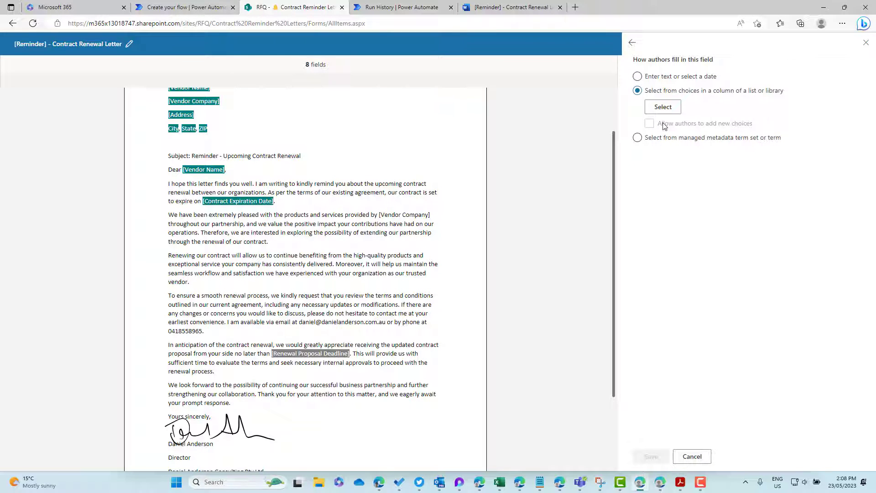
left_click(662, 108)
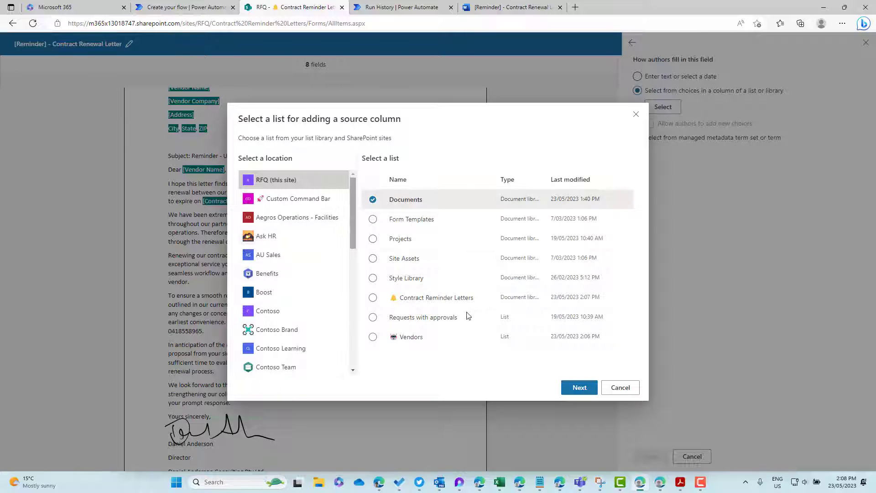
left_click(434, 345)
left_click(579, 387)
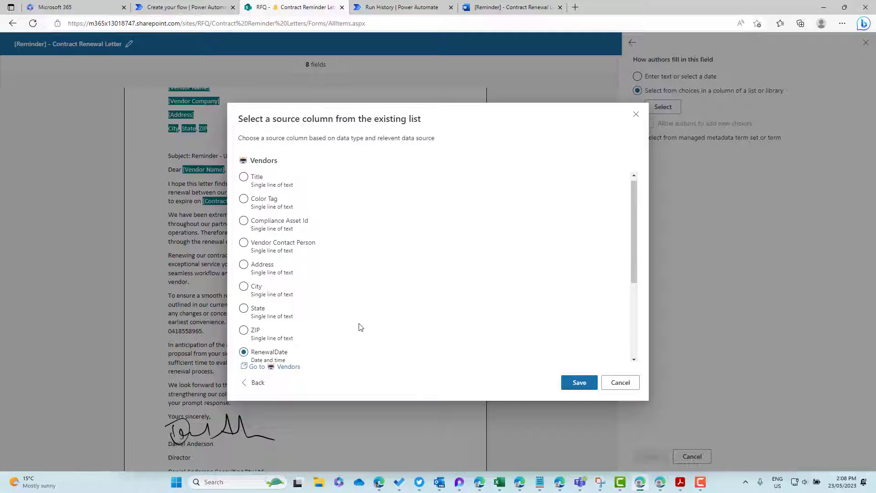
scroll(360, 327, "down", 2)
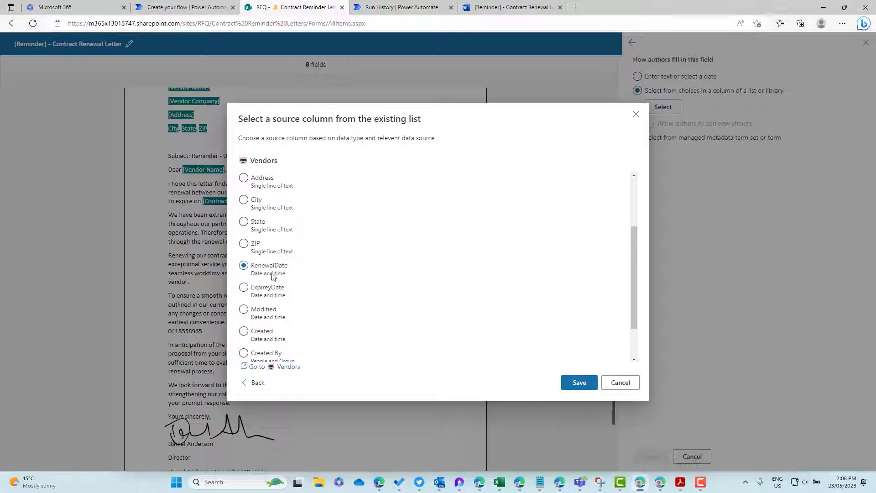
left_click(578, 386)
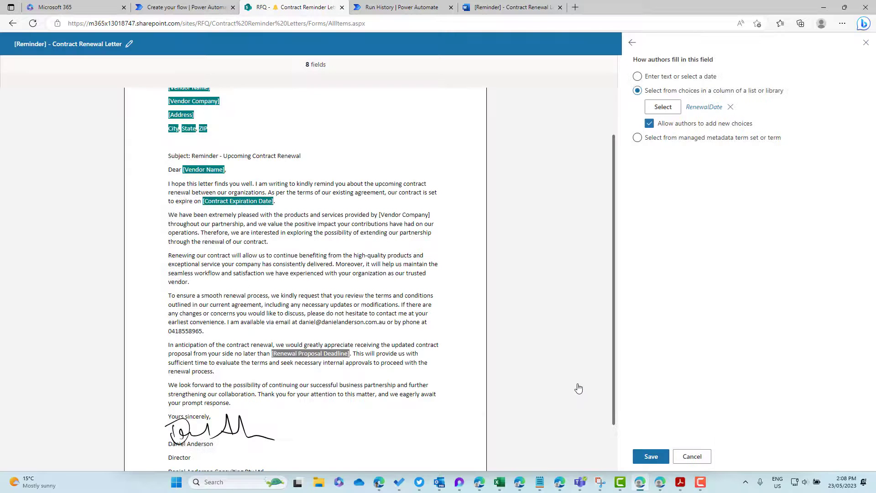
left_click(650, 456)
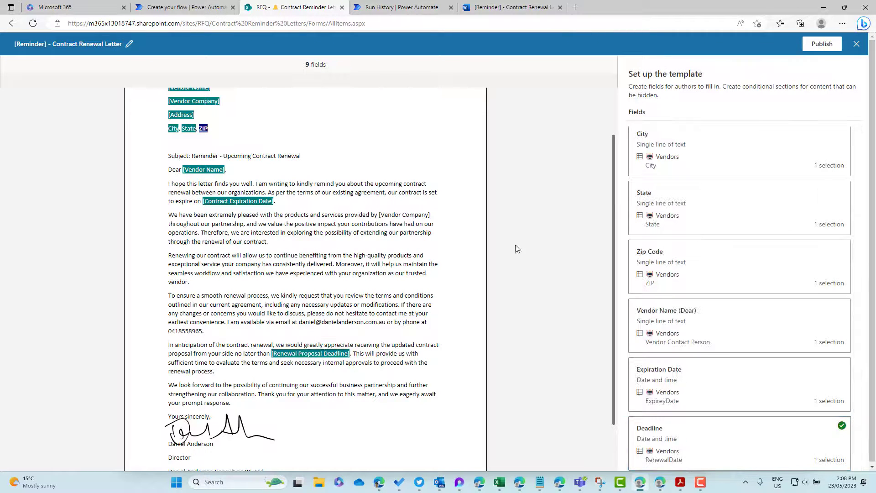
left_click(828, 47)
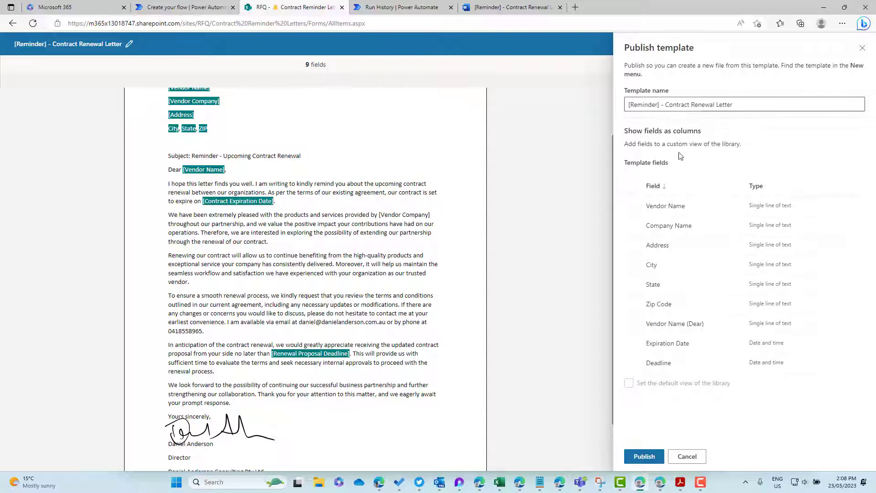
Step: Publish the nine-field renewal letter template, then go to the site home and the Vendors list
left_click(651, 462)
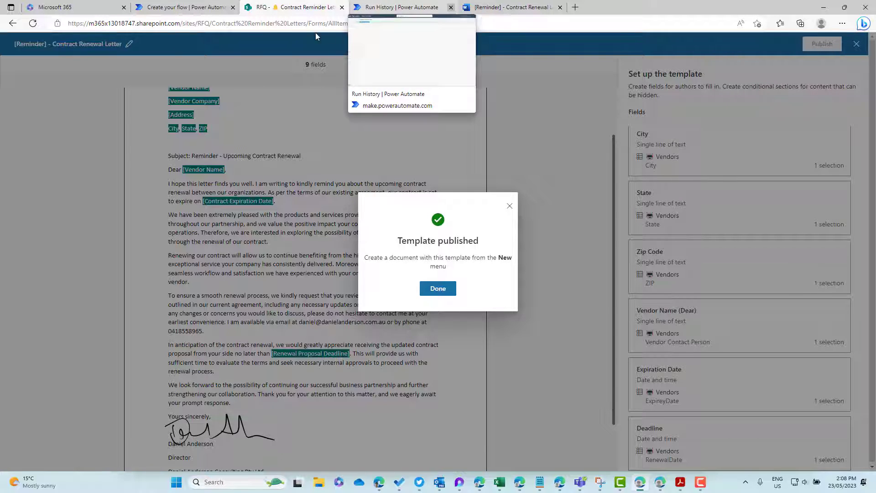
left_click(450, 293)
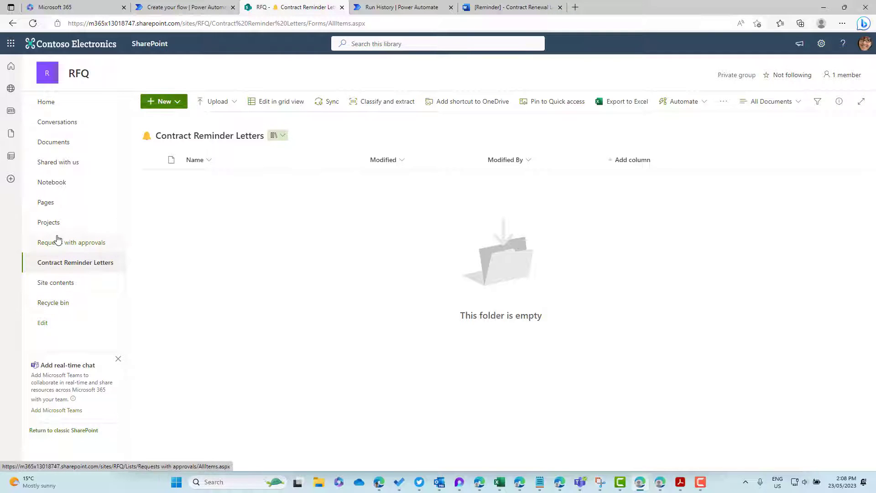
left_click(50, 104)
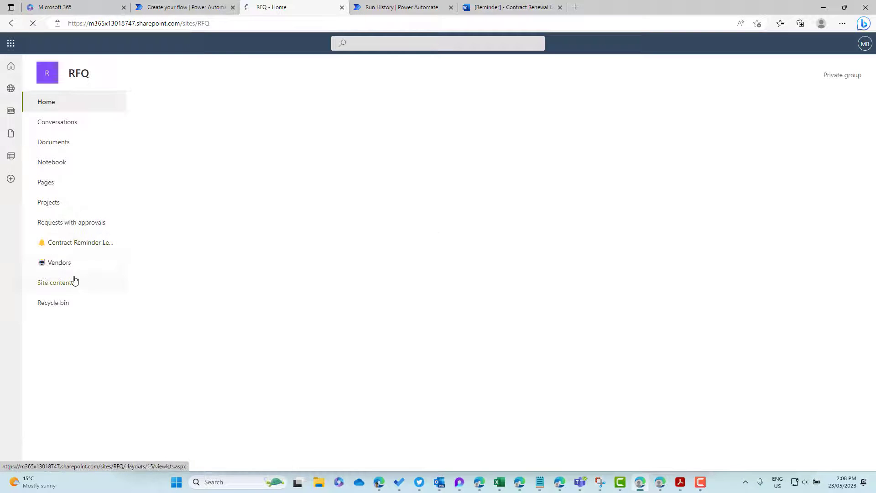
left_click(64, 265)
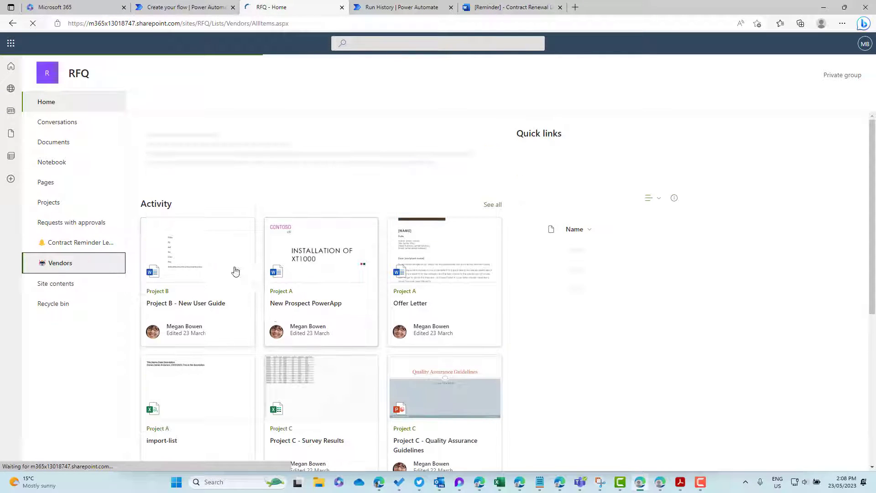
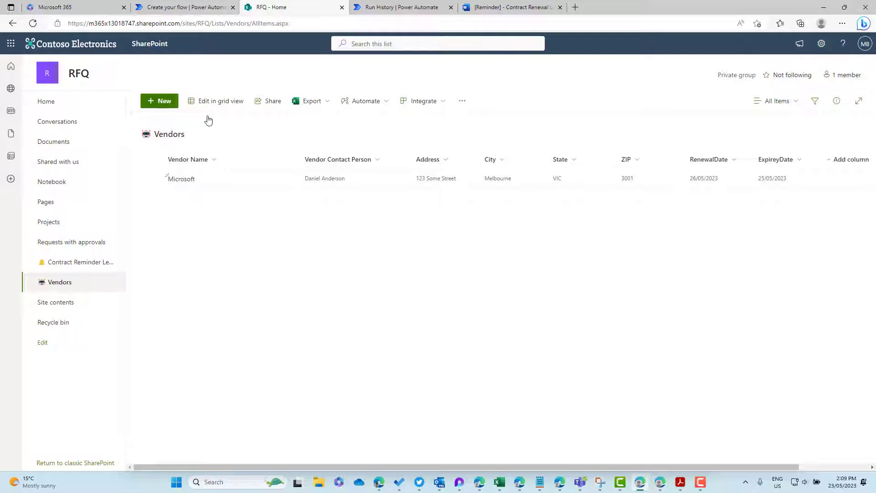
Step: Start a new Vendors item named Apple, entering its contact person, address, city, state and ZIP
left_click(163, 101)
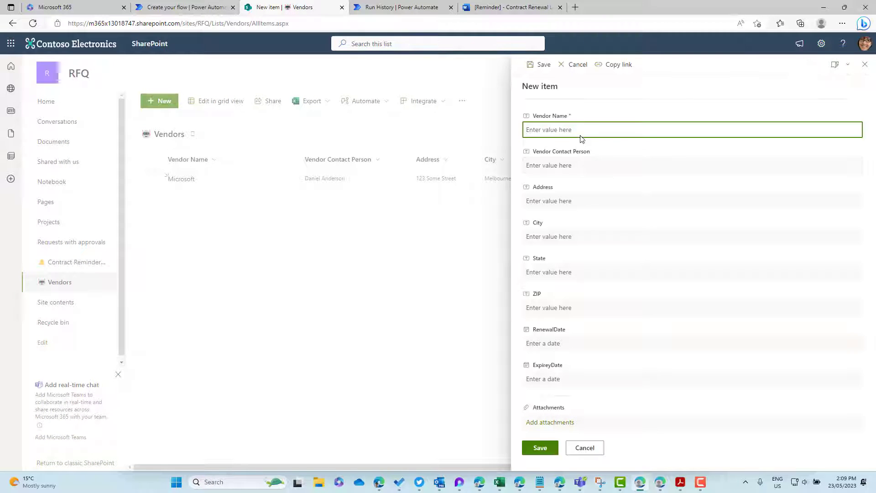
type("Apple")
left_click(582, 165)
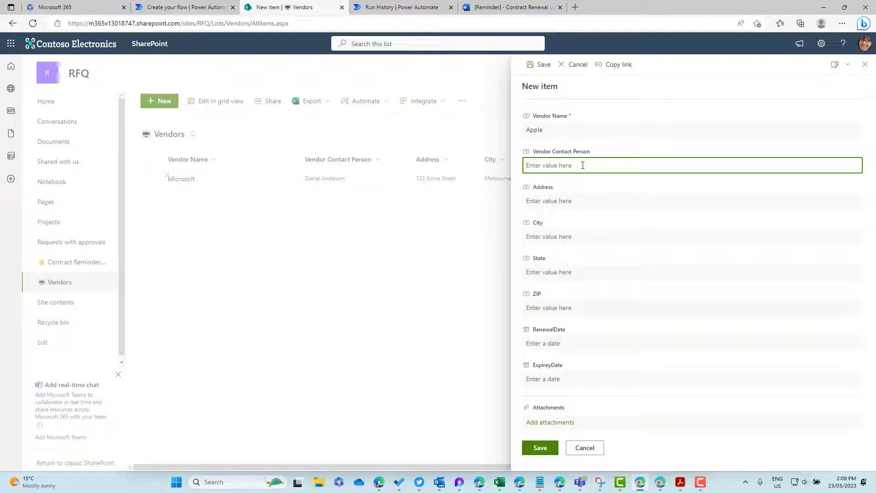
type("Steve Jobs")
left_click(569, 203)
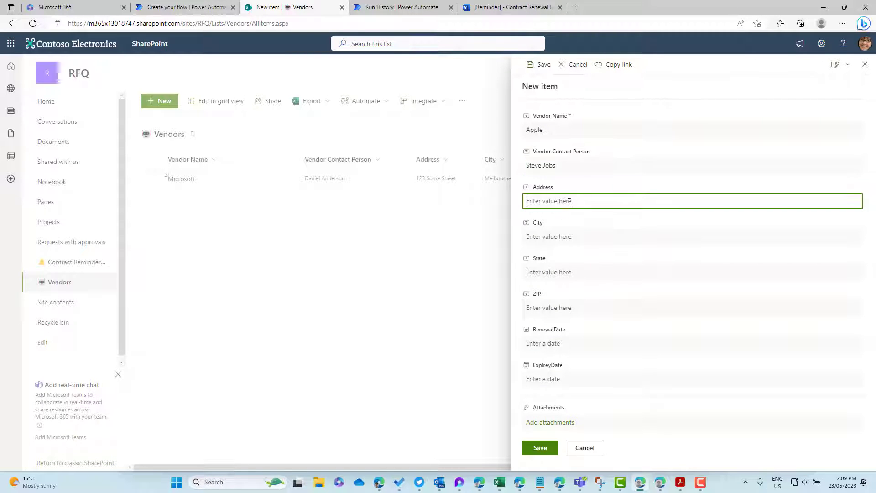
type("345 Some Street")
left_click(575, 241)
type("Melbourne")
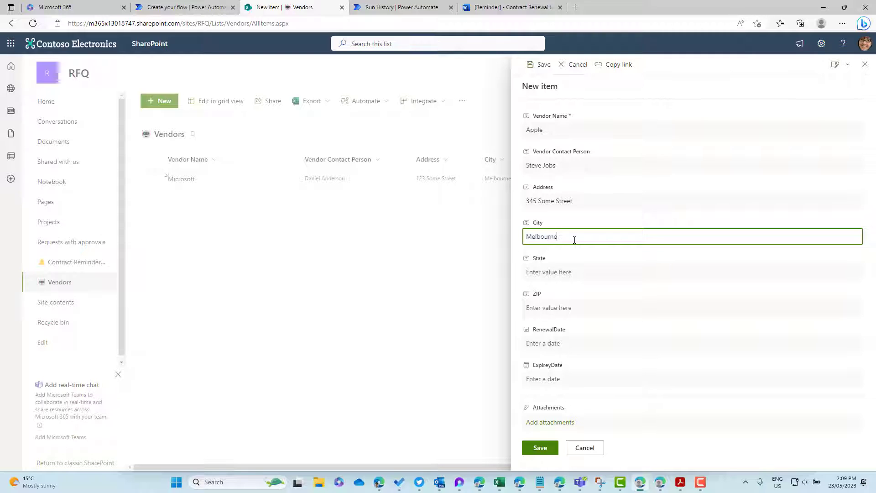
key("Tab")
type("V")
key("Tab")
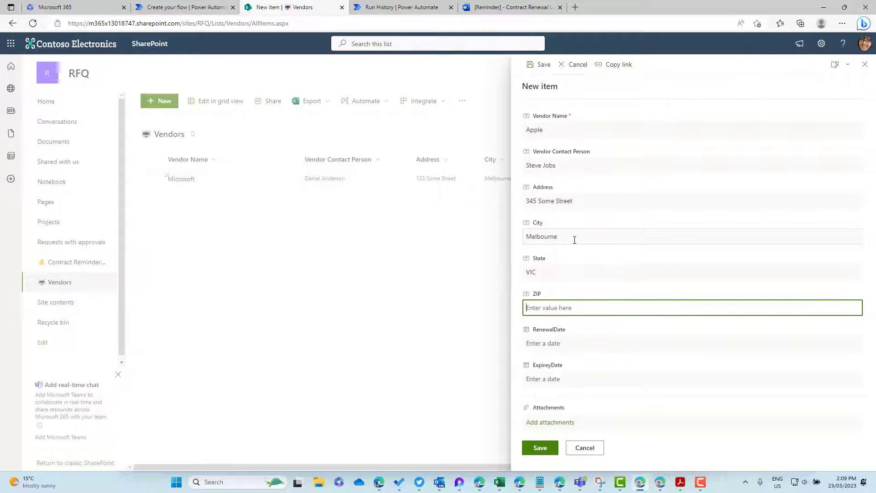
type("3001")
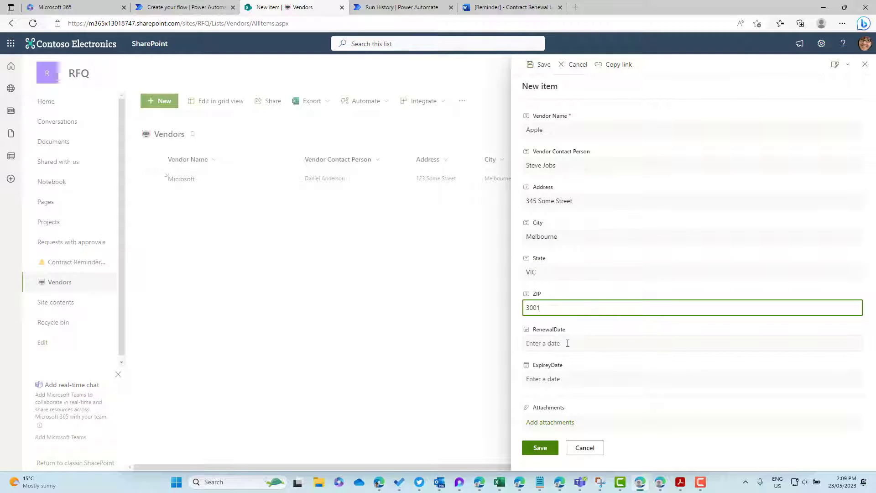
Step: Set renewal date 10 June 2023 and expiry date 26 May 2023, then save the Apple item
left_click(593, 343)
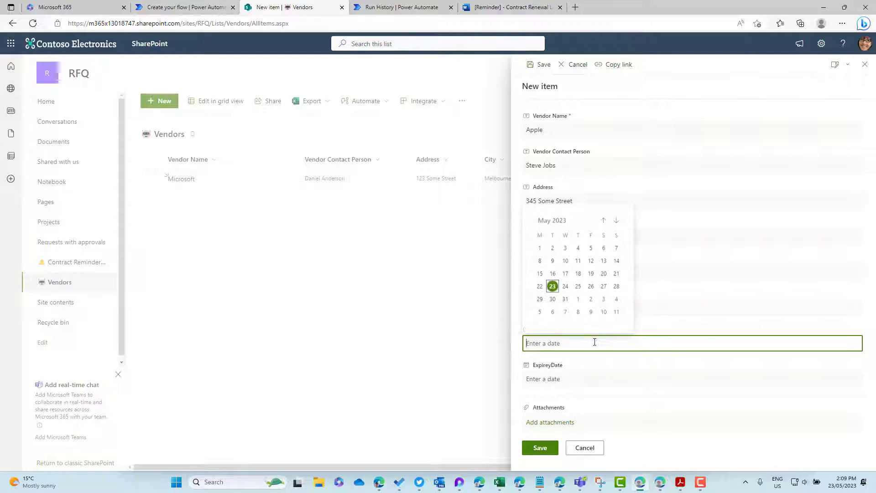
left_click(603, 311)
left_click(569, 380)
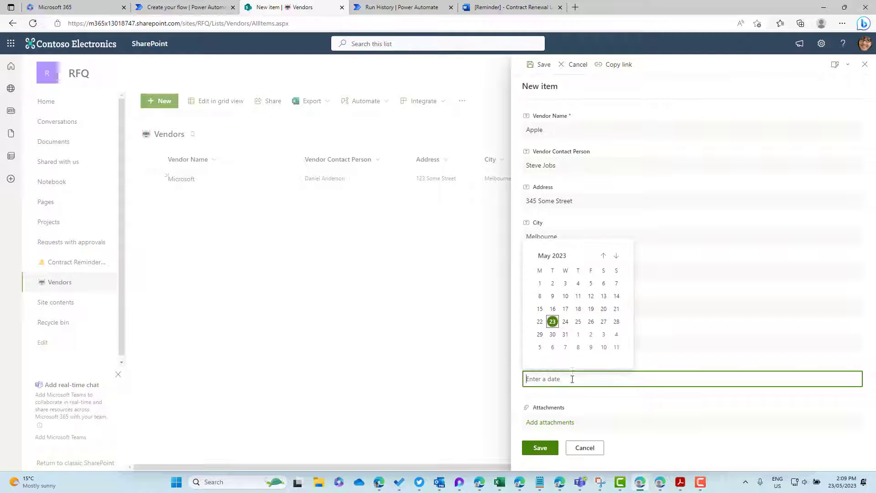
left_click(591, 321)
left_click(543, 448)
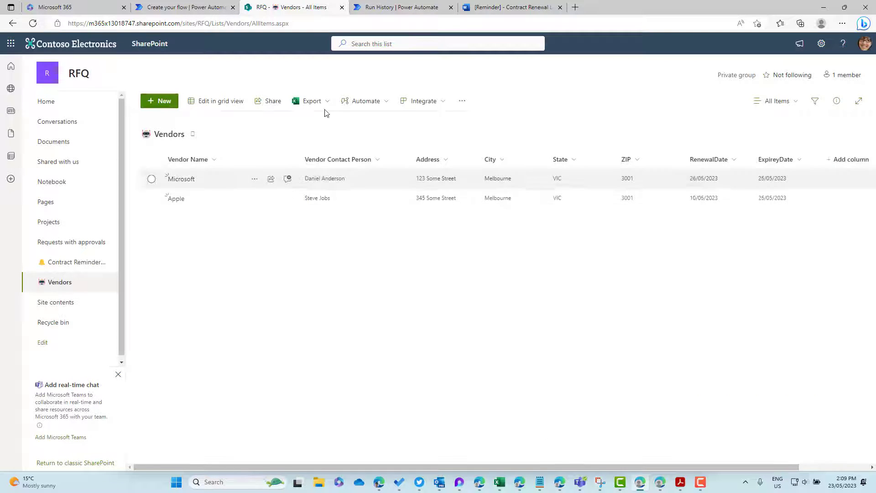
left_click(395, 9)
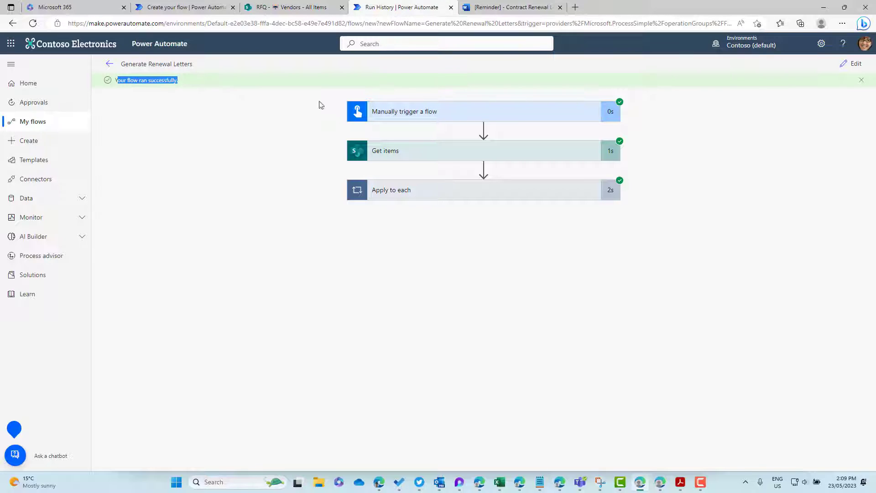
Step: Run a manual test of the Generate Renewal Letters flow, then return to the Vendors list
left_click(851, 66)
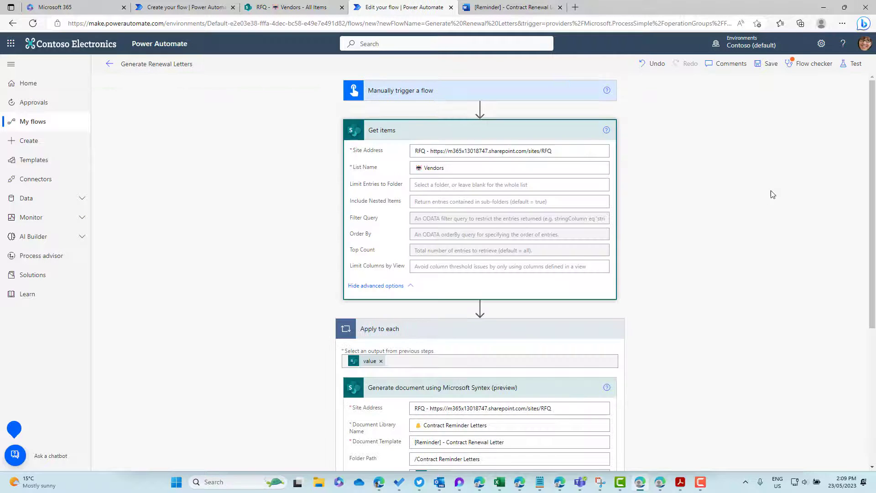
left_click(848, 66)
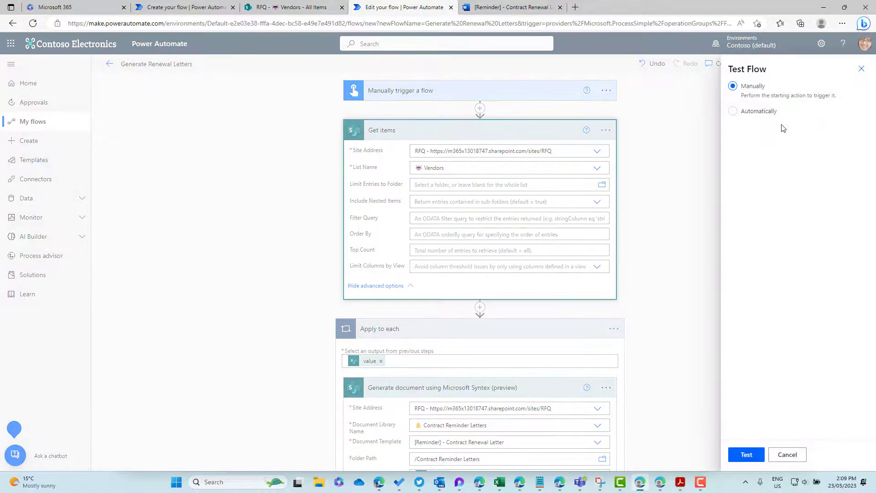
left_click(746, 455)
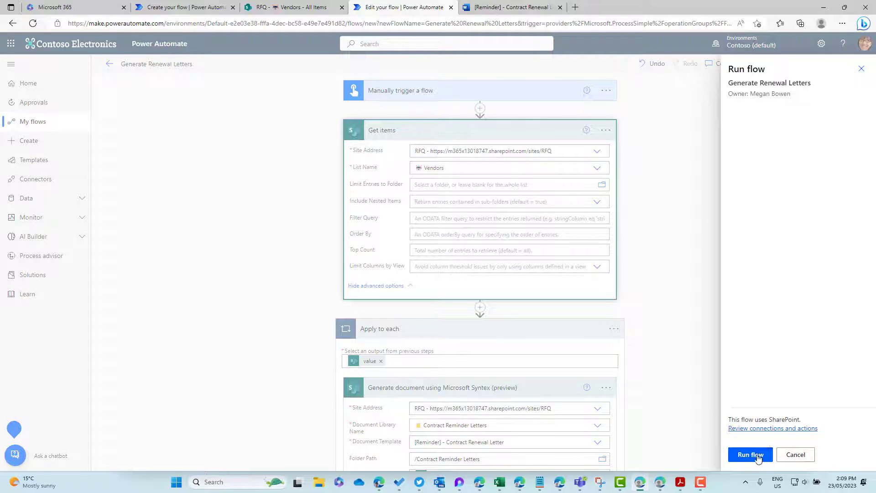
left_click(750, 455)
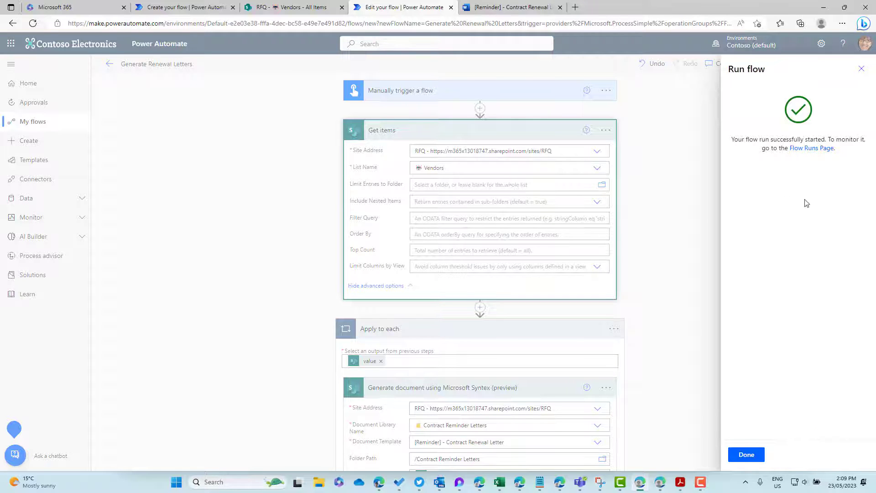
left_click(747, 454)
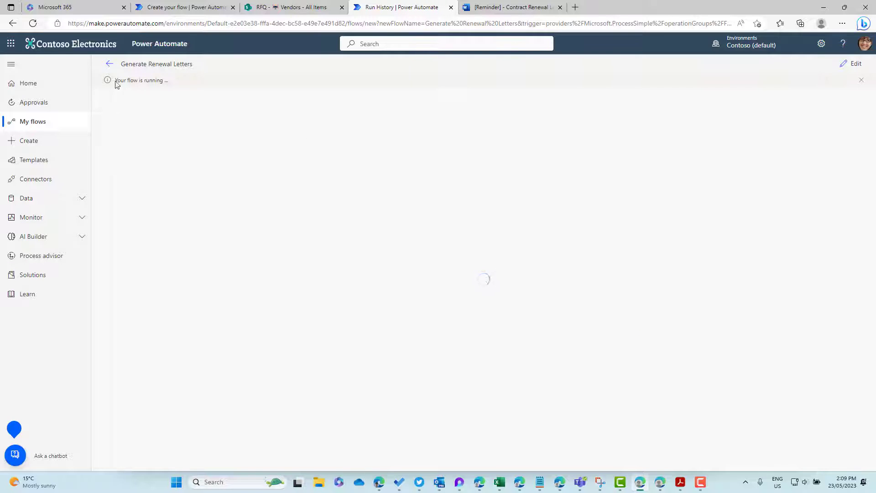
left_click_drag(116, 82, 251, 77)
left_click(270, 8)
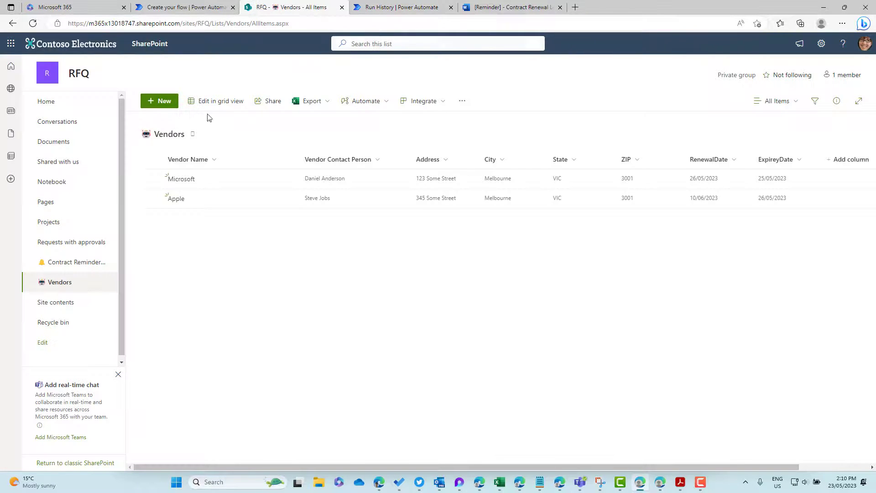
Step: Open Apple.docx from Contract Reminder Letters in Word and select its recipient and company lines
left_click(76, 266)
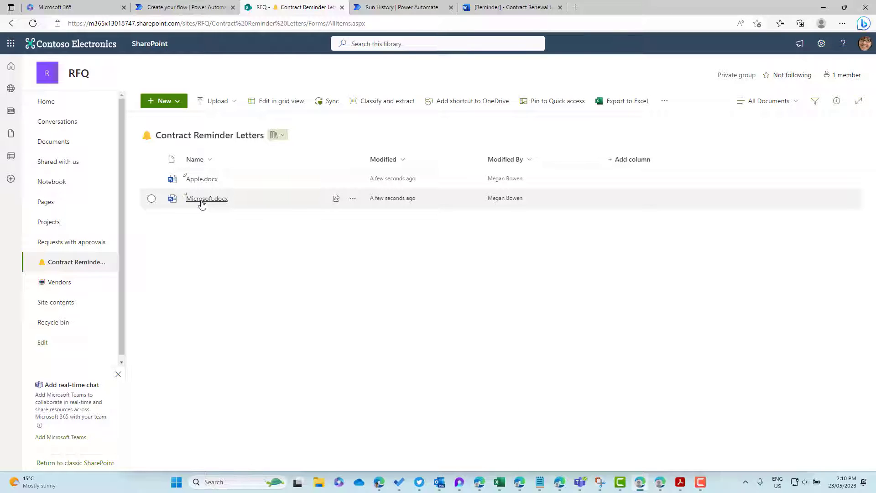
left_click(198, 180)
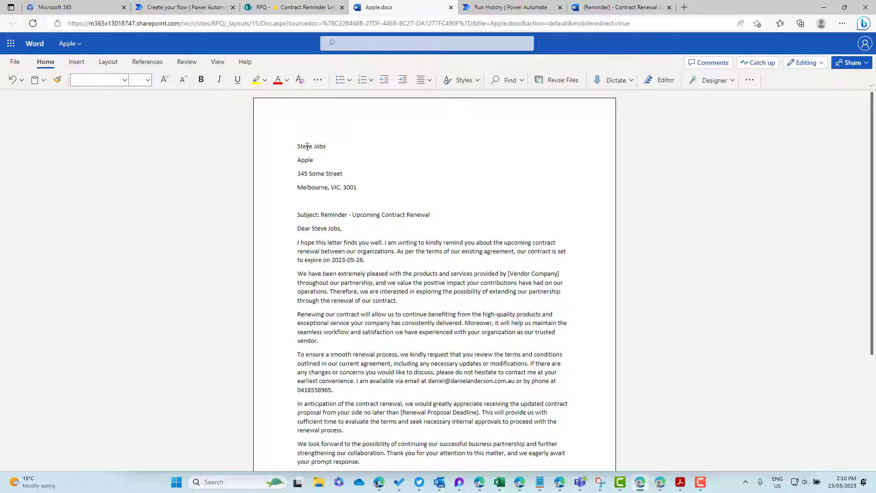
left_click_drag(298, 147, 366, 186)
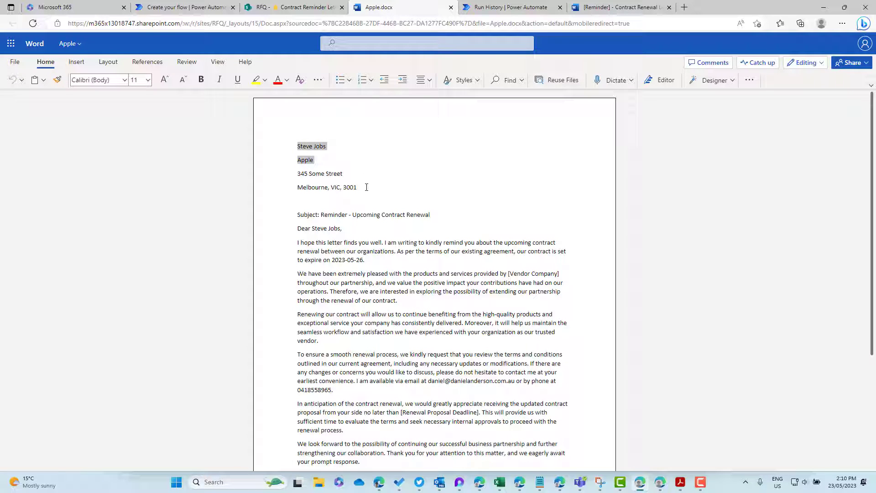